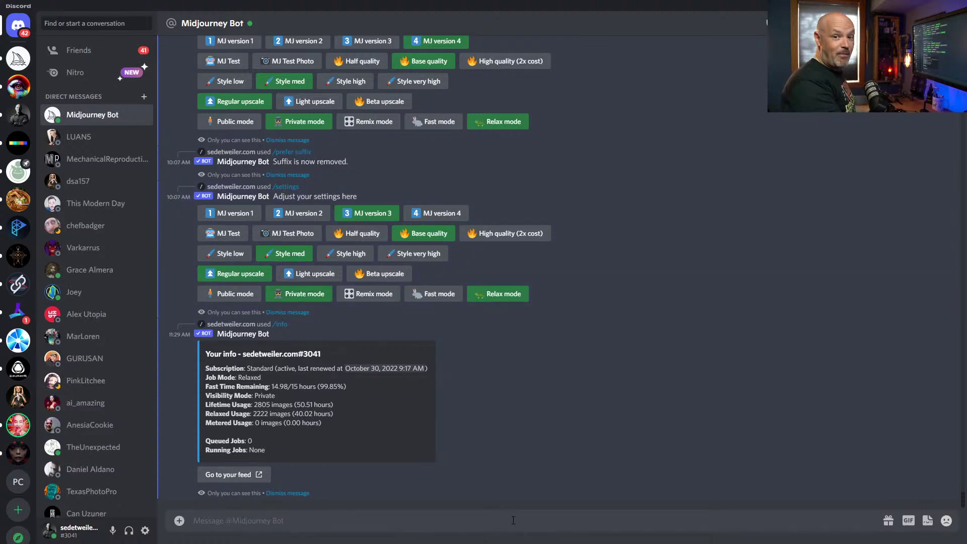
# Step: Start an /imagine command for the bot with the prompt "baby being born in a hospital"
pyautogui.write('/i')
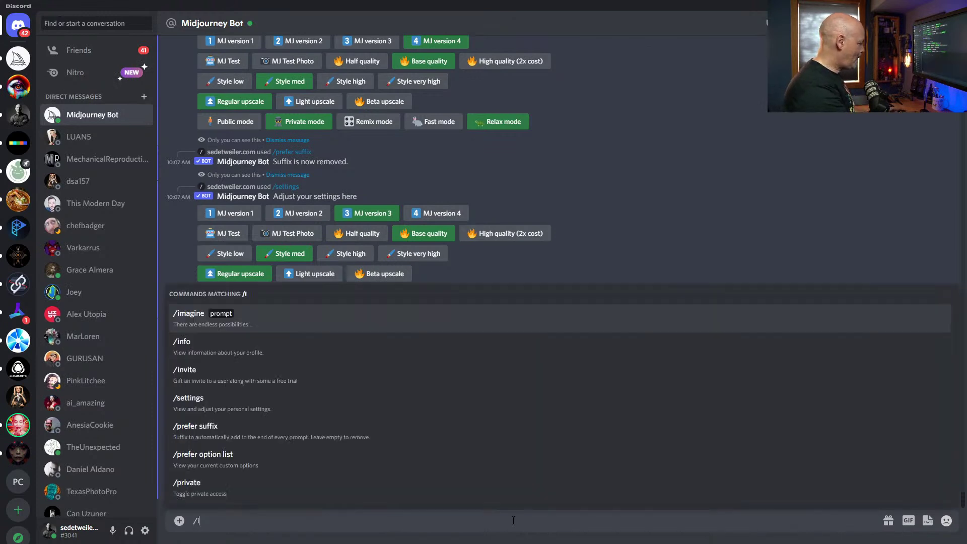
pyautogui.press('Tab')
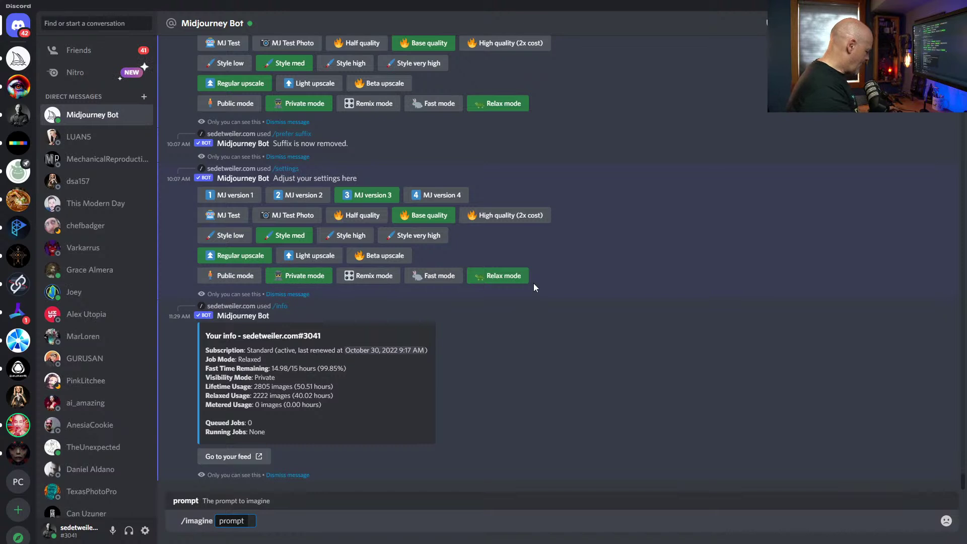
pyautogui.write('bab')
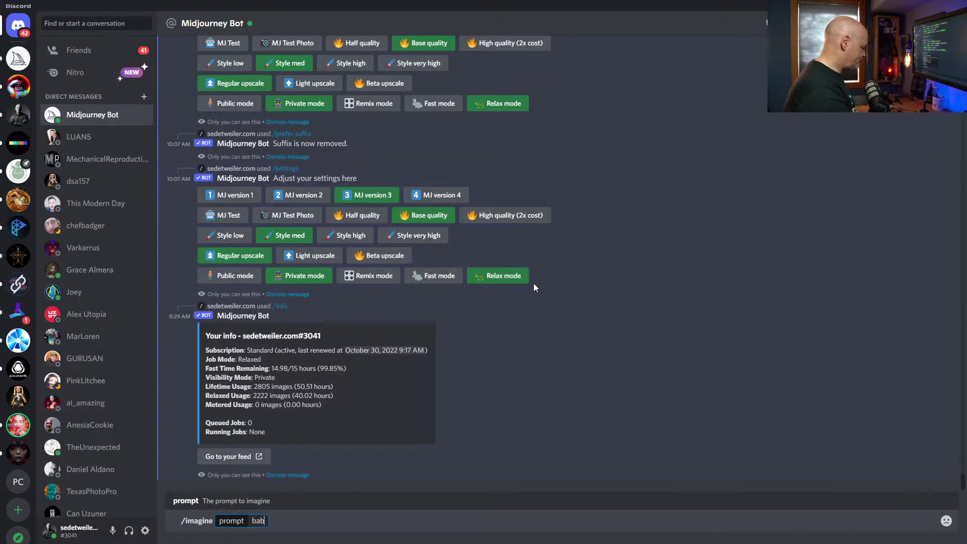
pyautogui.write('y b')
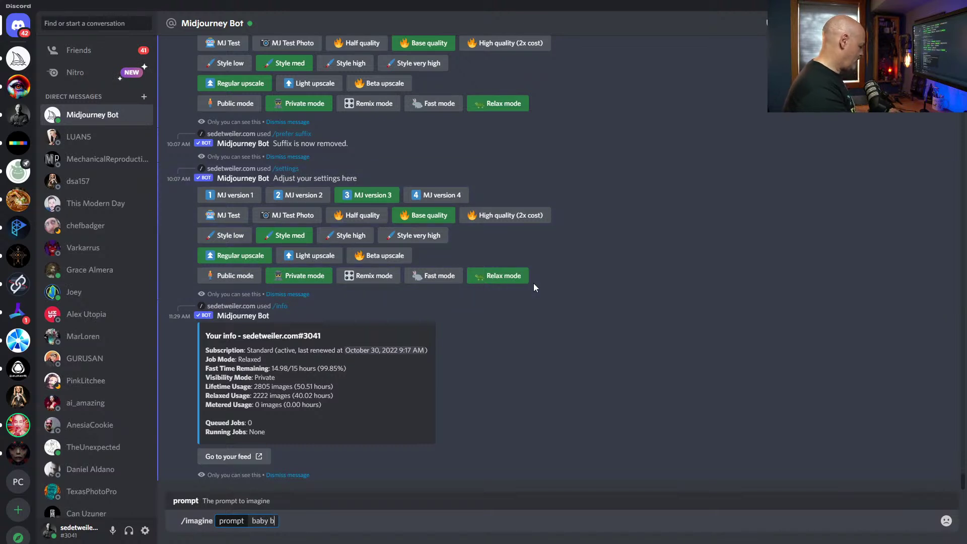
pyautogui.write('eing born in')
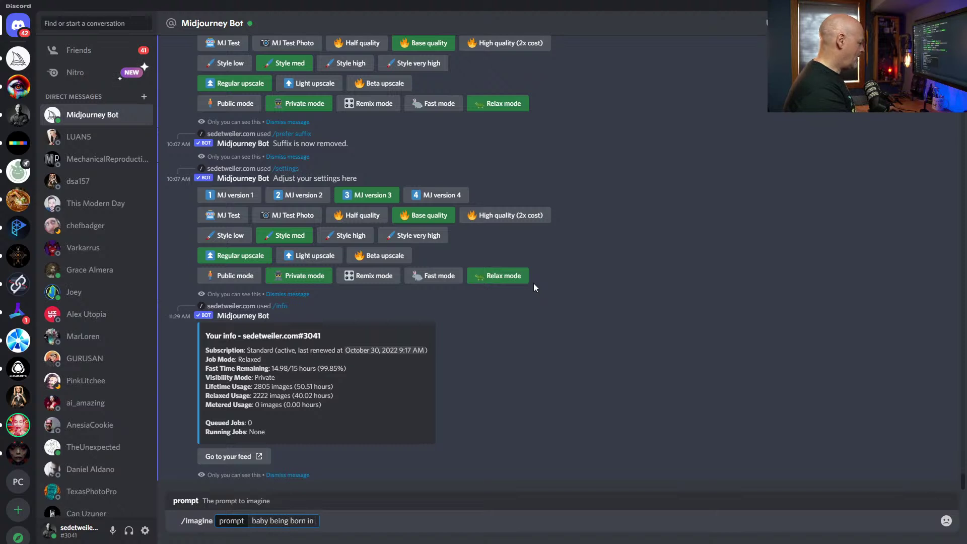
pyautogui.write(' a hospital')
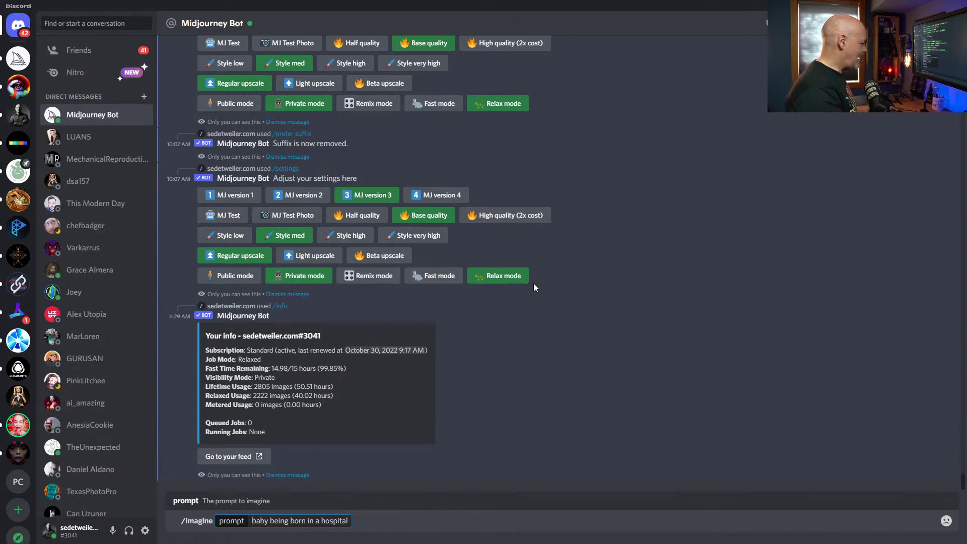
# Step: Reword the prompt to "alien baby being born in a sci-fi hospital"
pyautogui.write('alien')
pyautogui.press('BackSpace')
pyautogui.write('n')
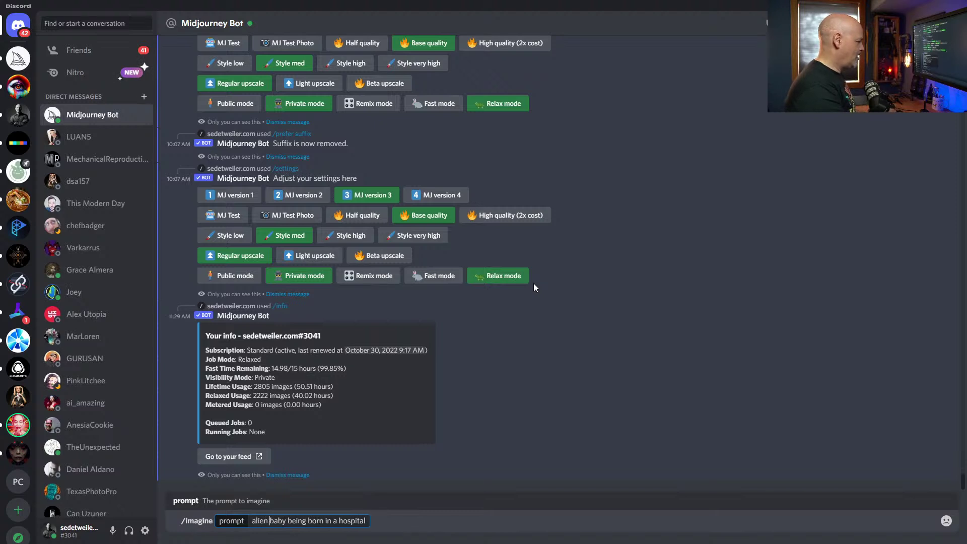
pyautogui.press('Right')
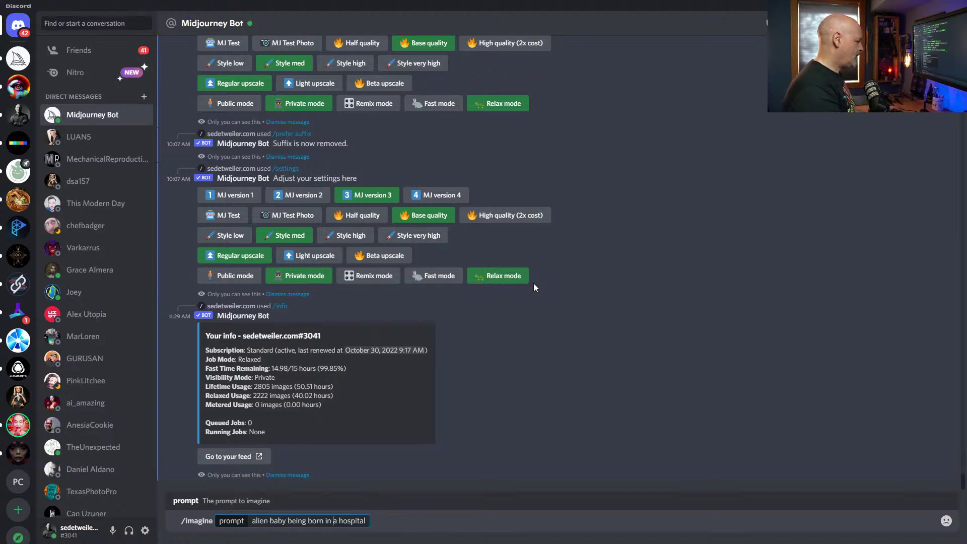
pyautogui.write('sci-')
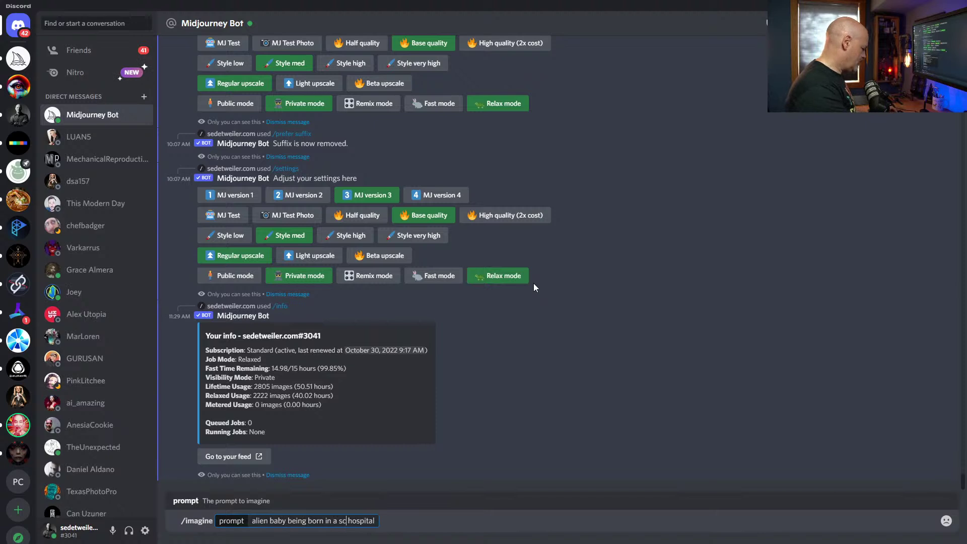
pyautogui.write('fi')
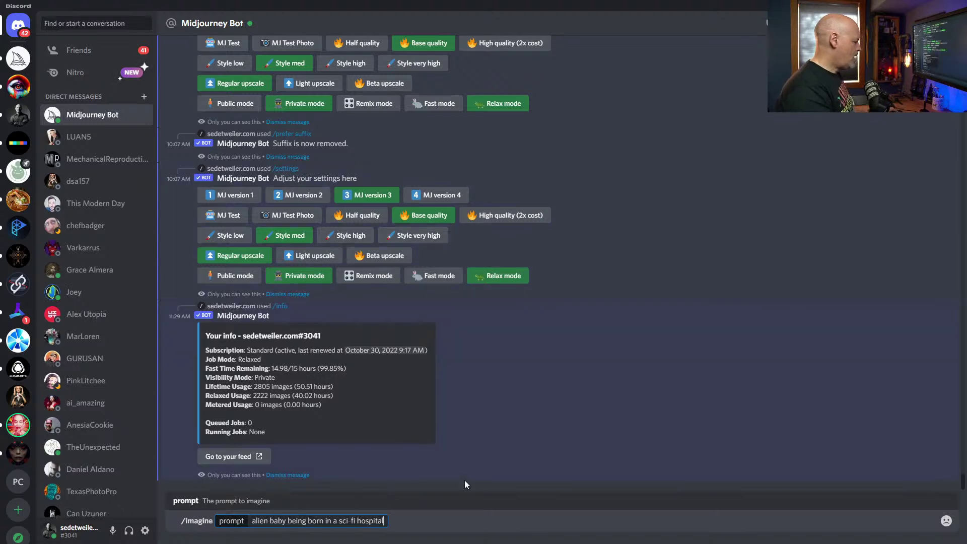
# Step: Extend the prompt after "hospital" with "cables, wires, fluid, dramatic lighting"
pyautogui.write('dramatic lighting')
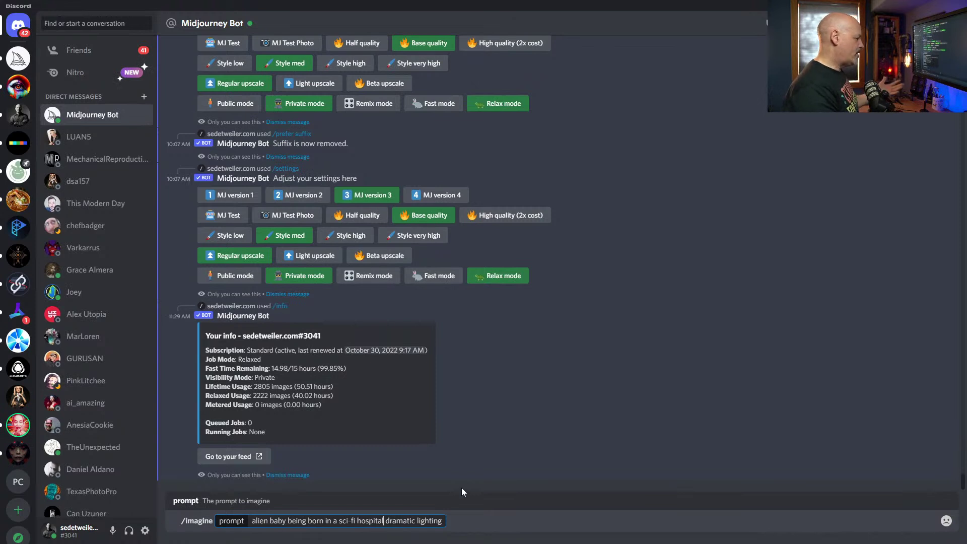
pyautogui.write('cabl')
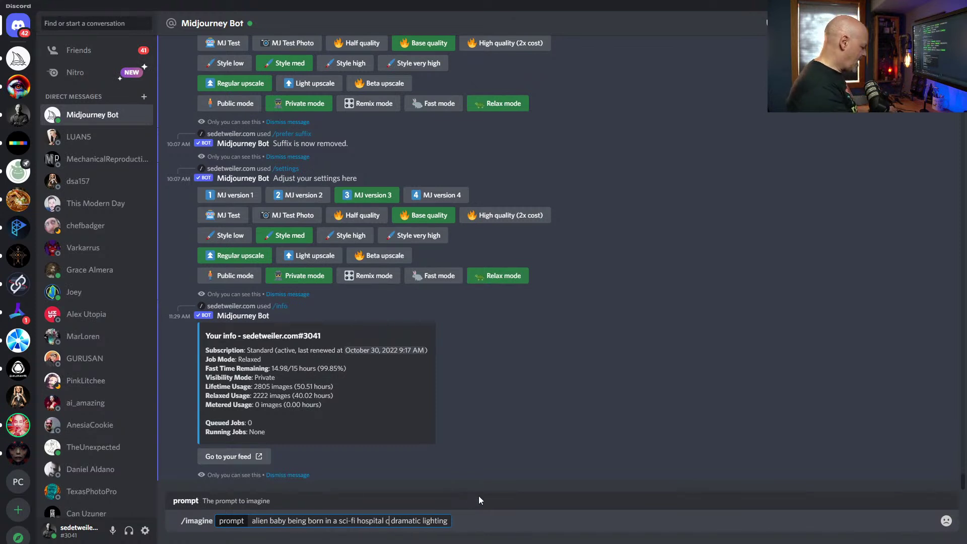
pyautogui.write('es,')
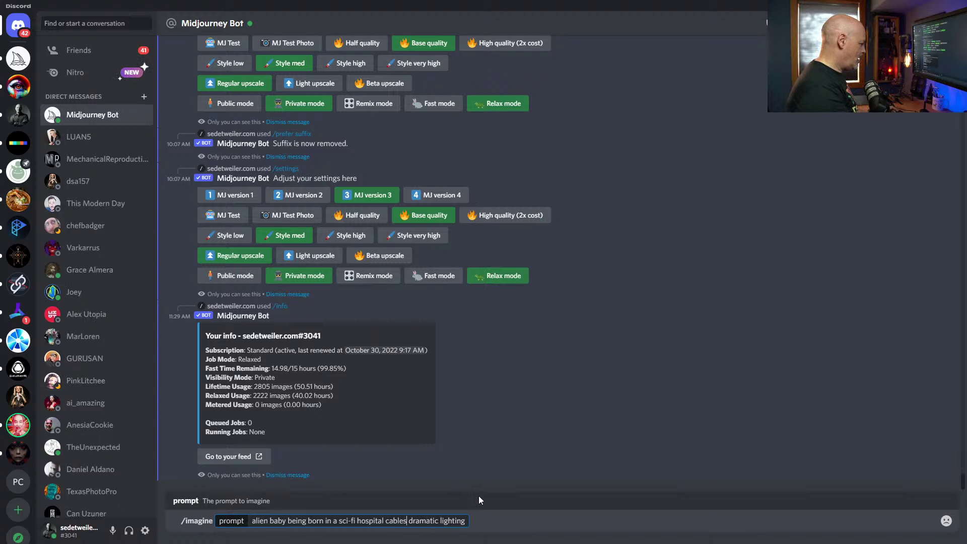
pyautogui.write(' fires,')
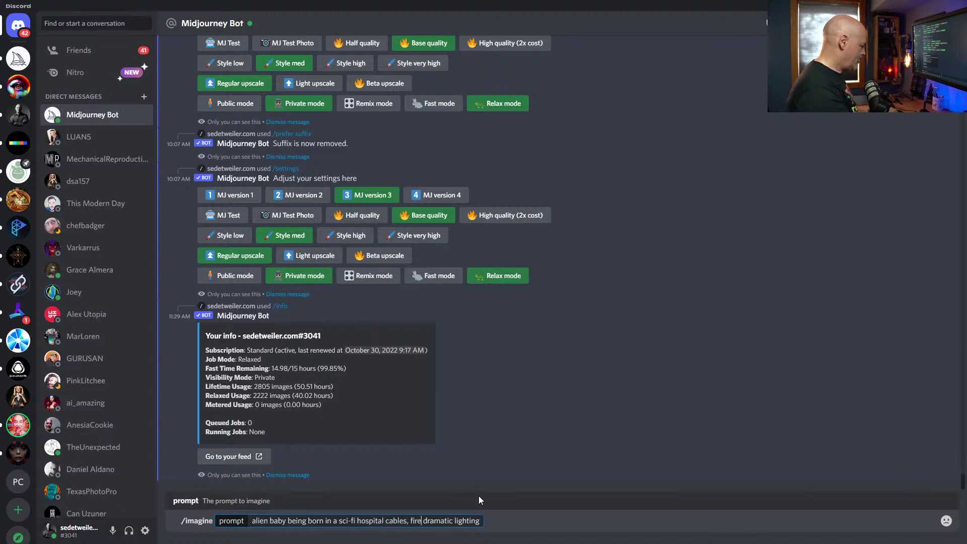
pyautogui.press('BackSpace')
pyautogui.press('BackSpace')
pyautogui.press('BackSpace')
pyautogui.press('BackSpace')
pyautogui.press('BackSpace')
pyautogui.press('BackSpace')
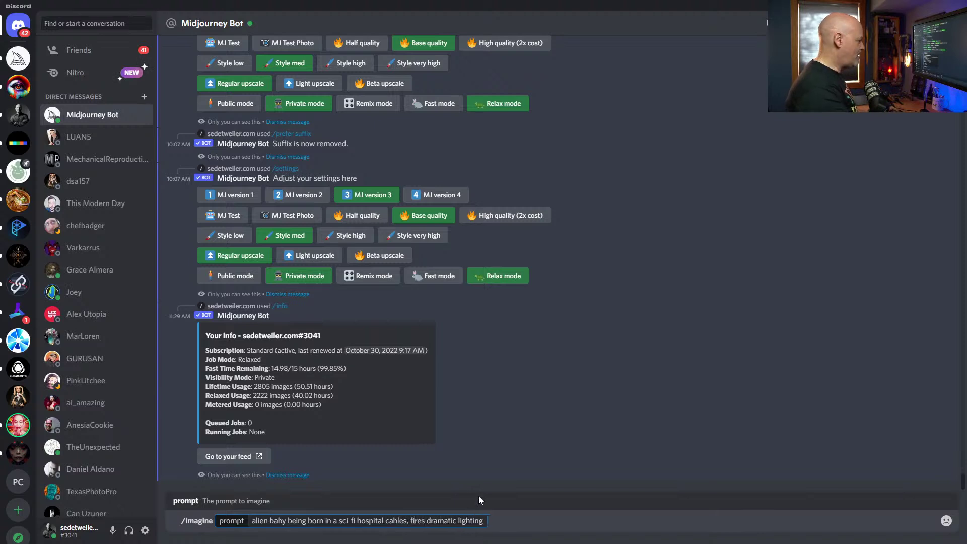
pyautogui.write('wi')
pyautogui.write('res, flu')
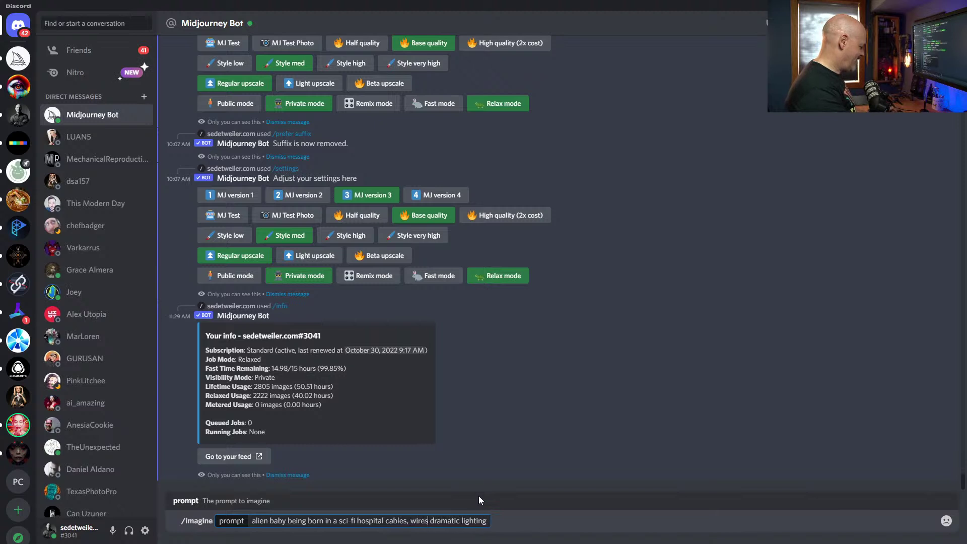
pyautogui.write('id')
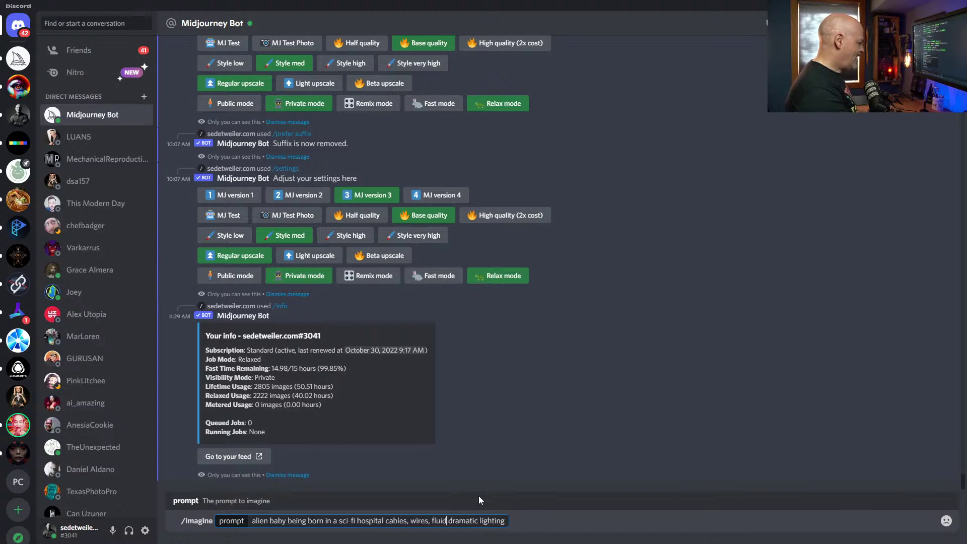
pyautogui.write(',')
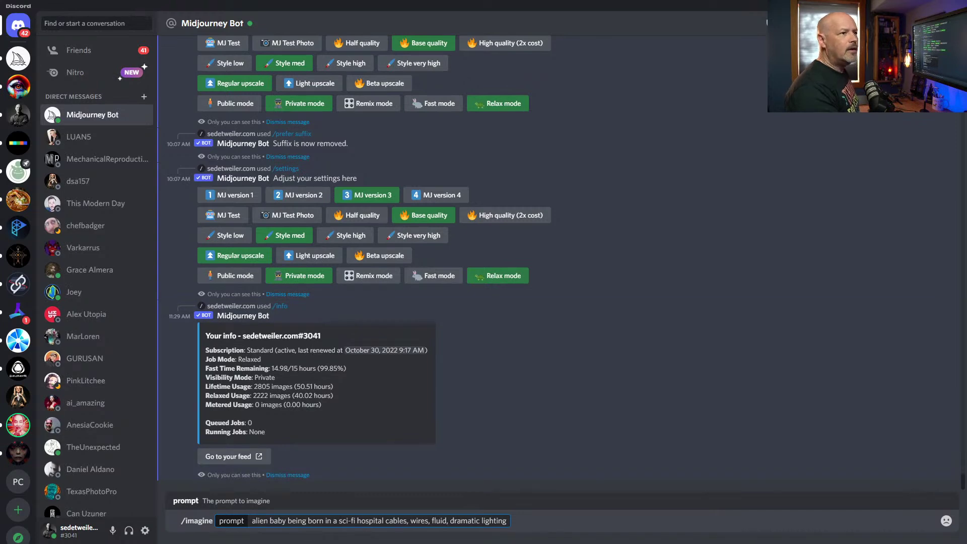
# Step: Switch to Adobe Bridge, view the dark-haired woman's portrait from txt2img-images full screen, and return to Discord
pyautogui.hotkey('alt', 'Tab')
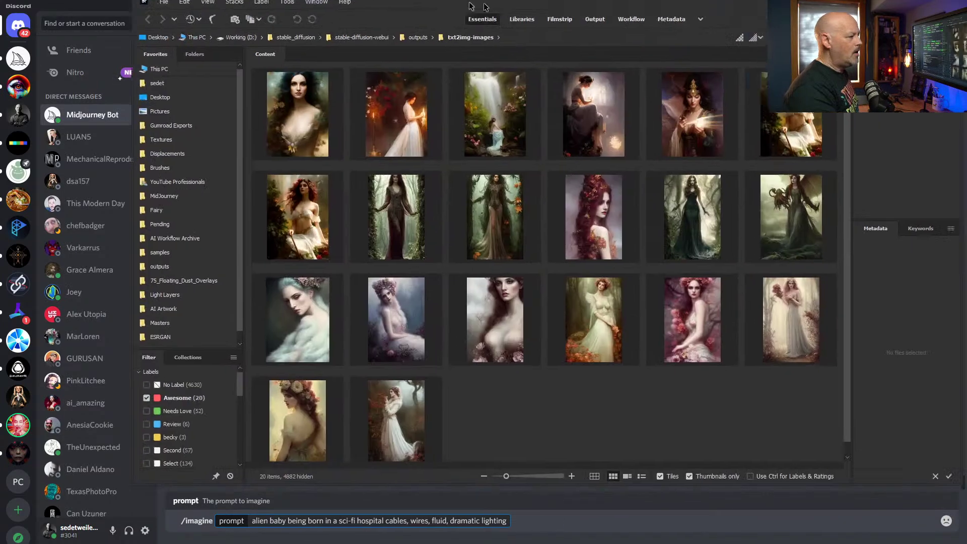
pyautogui.moveTo(410, 20); pyautogui.dragTo(415, 26)
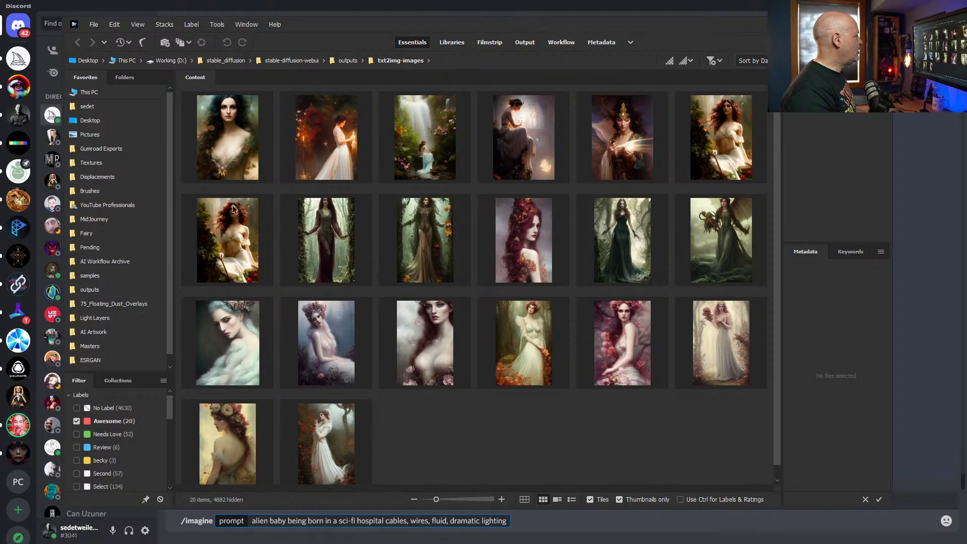
pyautogui.click(240, 127)
pyautogui.press('space')
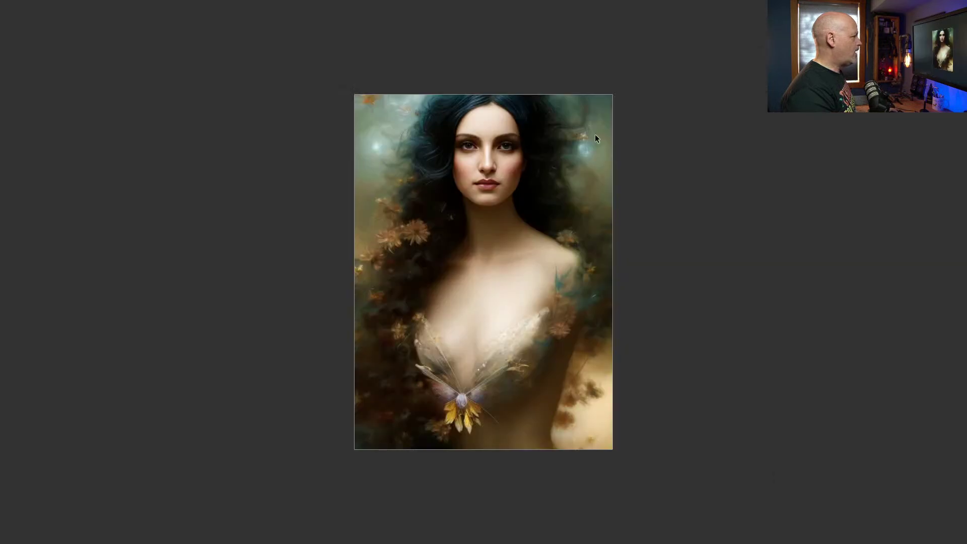
pyautogui.press('space')
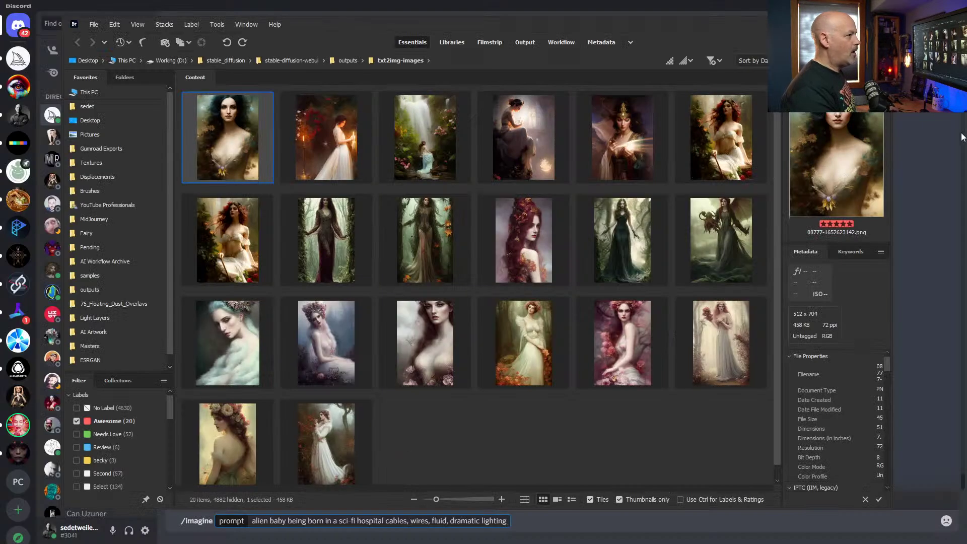
pyautogui.hotkey('alt', 'Tab')
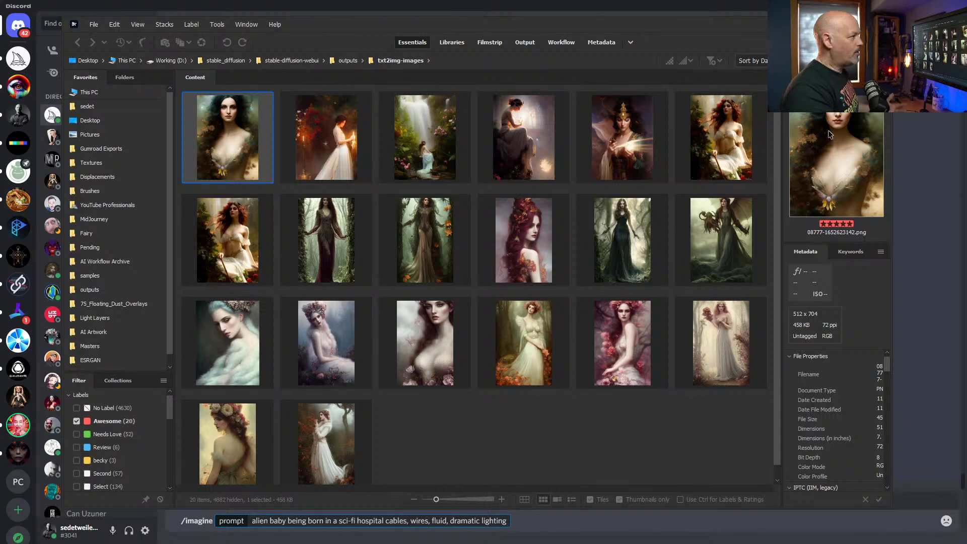
pyautogui.hotkey('alt', 'Tab')
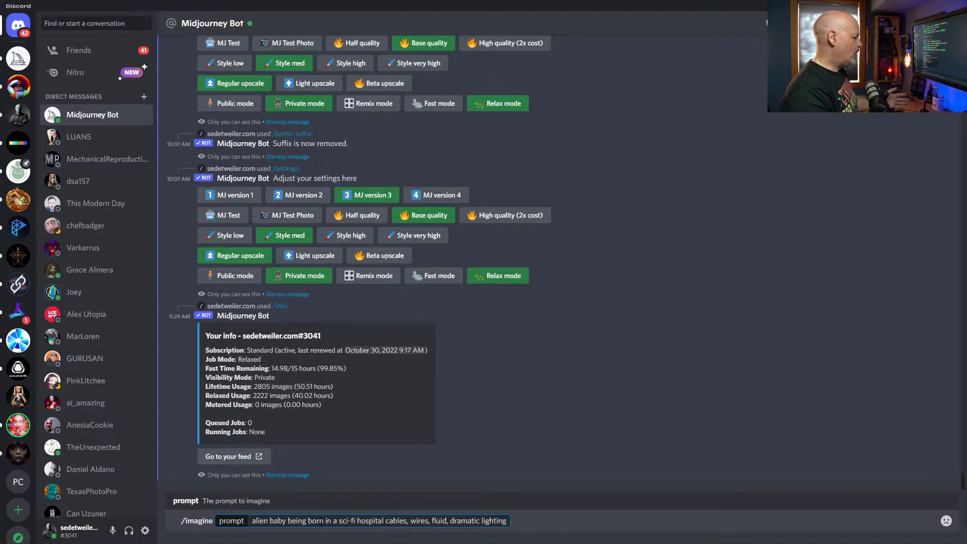
pyautogui.doubleClick(297, 520)
pyautogui.press('BackSpace')
pyautogui.hotkey('ctrl', 'z')
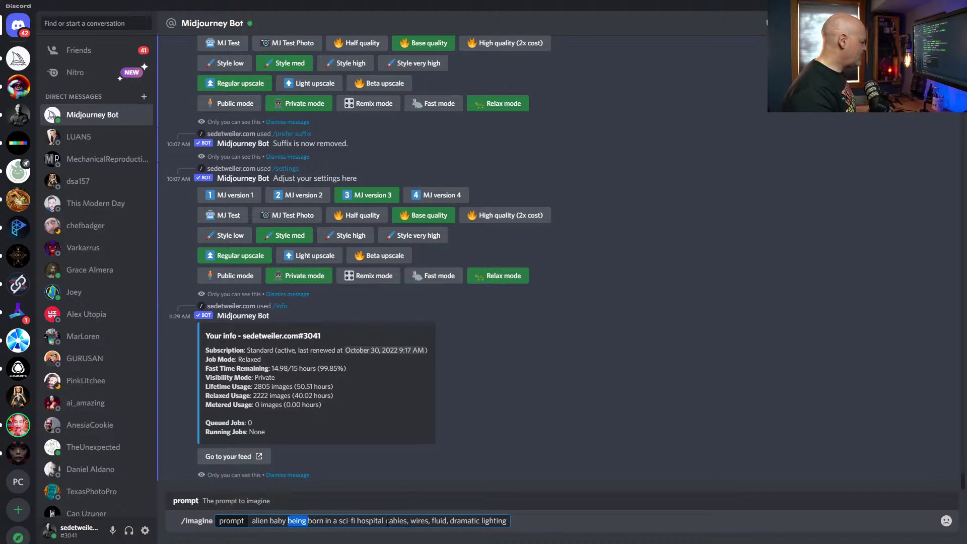
pyautogui.click(400, 519)
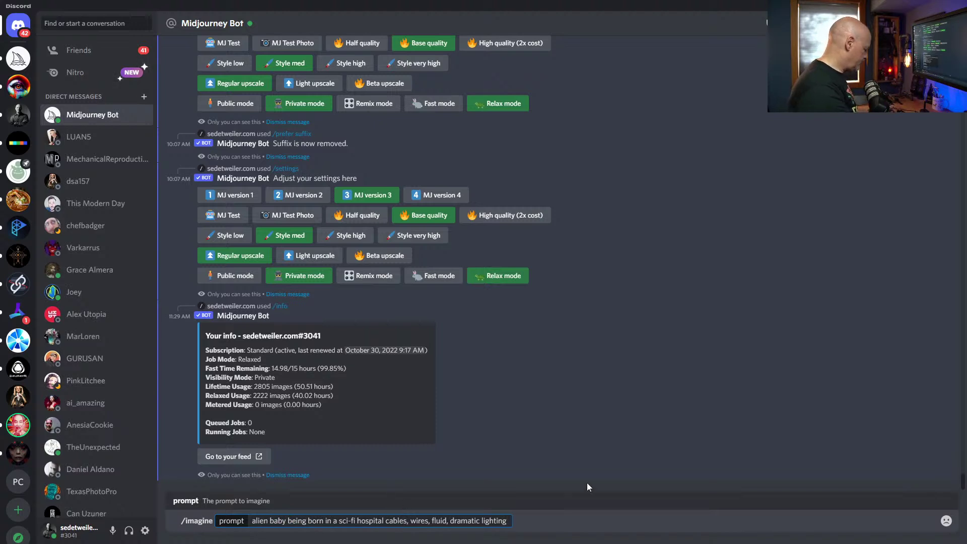
# Step: Append "crowd of alien doctors" and the version parameter "--v 4" to the end of the prompt
pyautogui.write('crow')
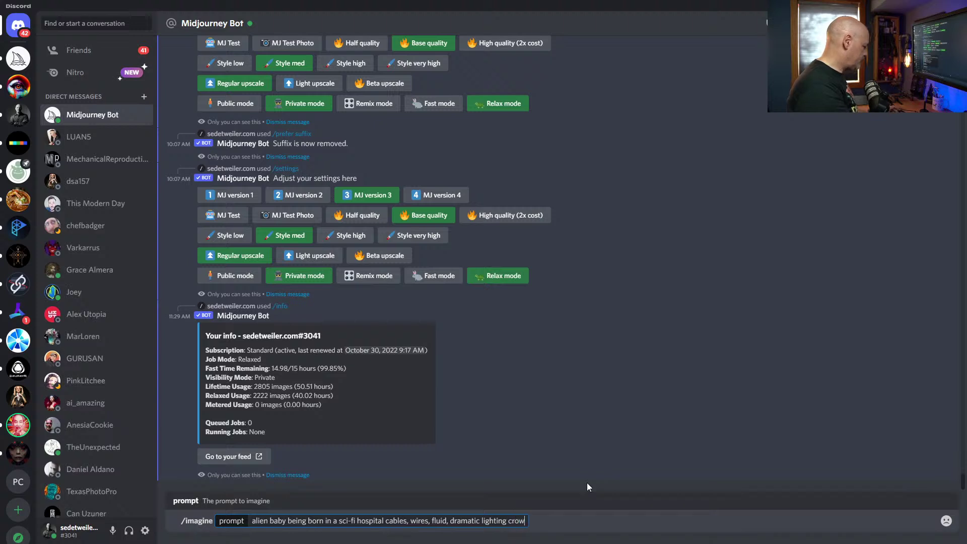
pyautogui.write('d of doctpo')
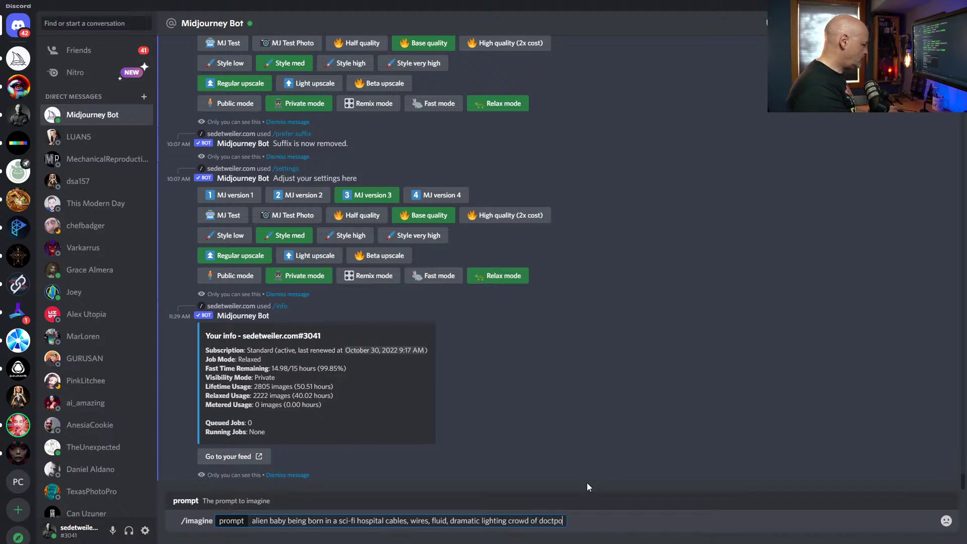
pyautogui.press('BackSpace')
pyautogui.press('BackSpace')
pyautogui.write('ors')
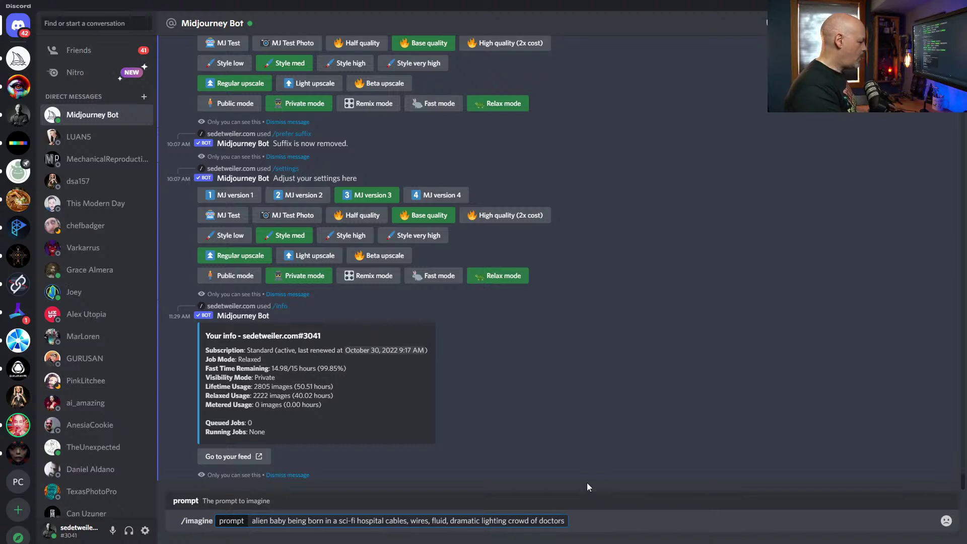
pyautogui.write('a')
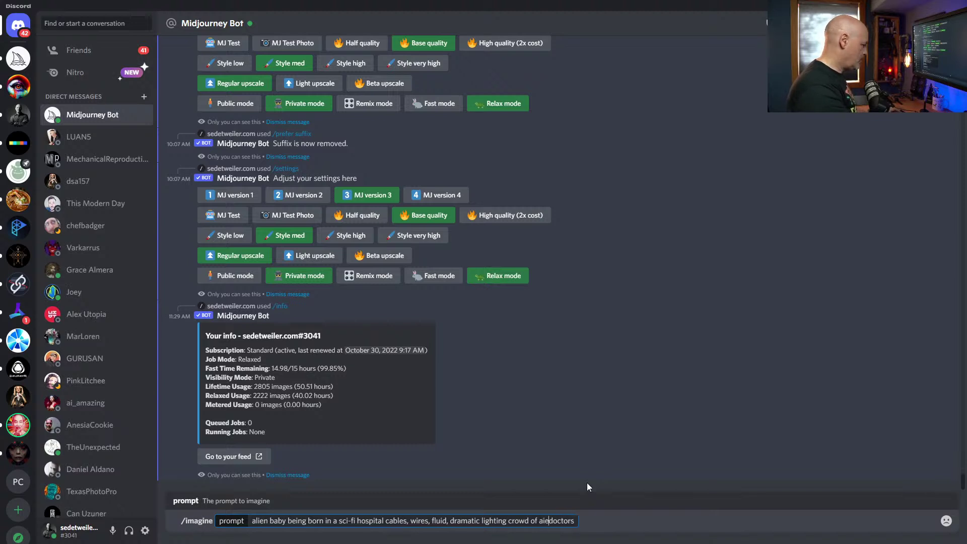
pyautogui.write('lien')
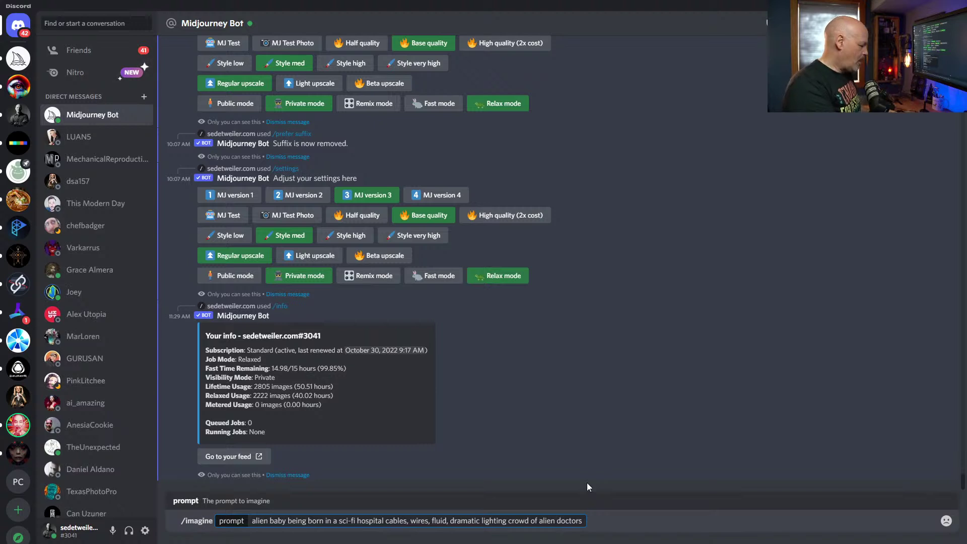
pyautogui.write('--v 4')
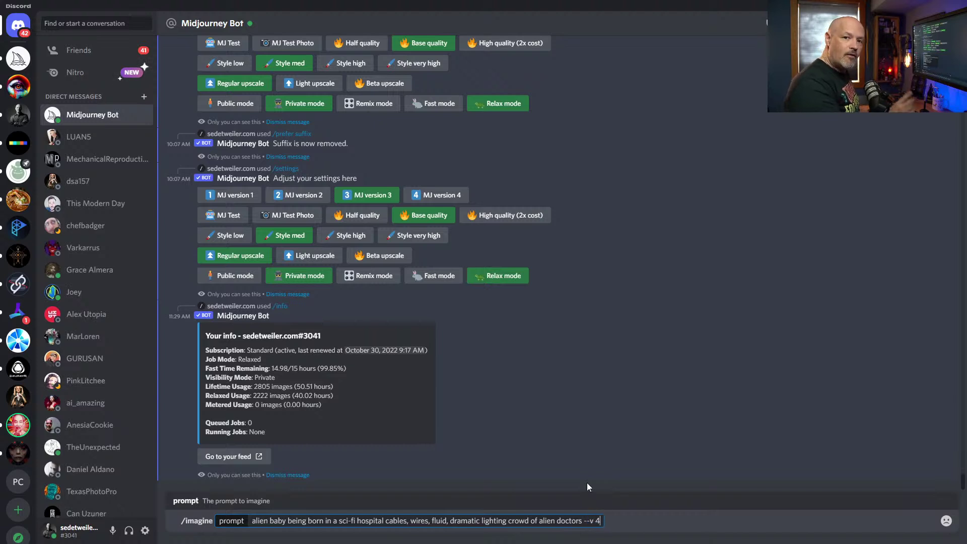
# Step: Try the aspect ratio parameter "--ar 2:3" at the end of the prompt and remove it again
pyautogui.write(' --')
pyautogui.write('ar ')
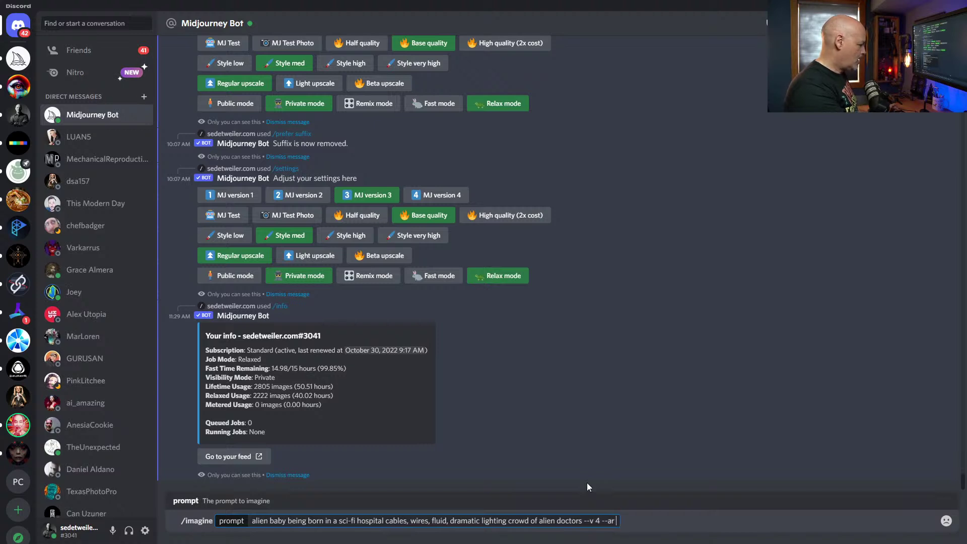
pyautogui.write('2:3')
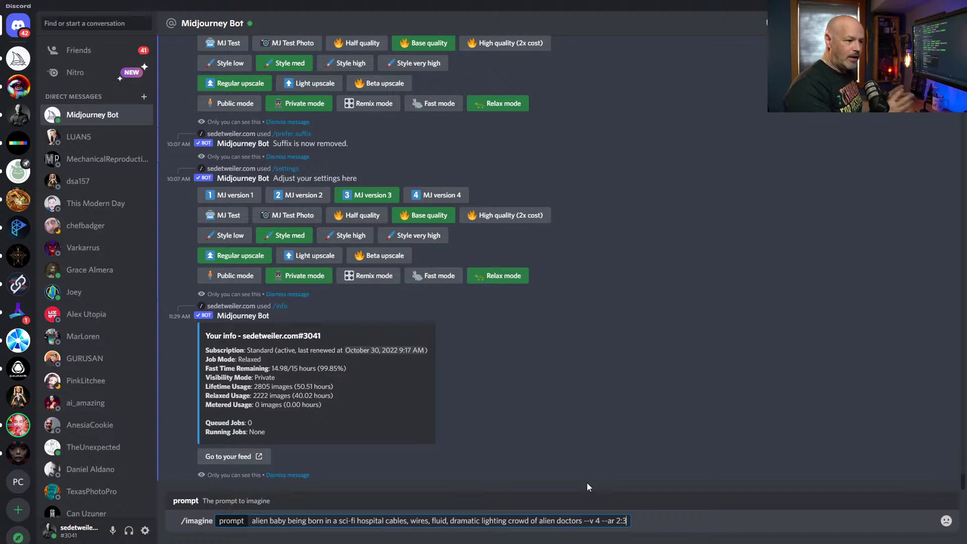
pyautogui.press('BackSpace')
pyautogui.press('BackSpace')
pyautogui.press('BackSpace')
pyautogui.press('BackSpace')
pyautogui.press('BackSpace')
pyautogui.press('BackSpace')
pyautogui.press('BackSpace')
pyautogui.press('BackSpace')
pyautogui.press('BackSpace')
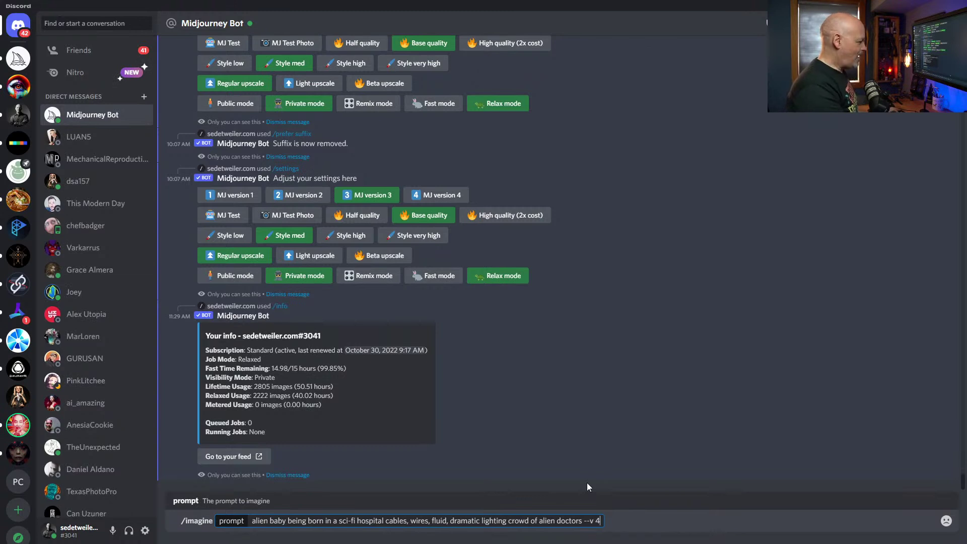
# Step: Try adding "umbrella corporation" before the version parameter in the prompt and remove it again
pyautogui.press('Left')
pyautogui.press('Left')
pyautogui.write('u')
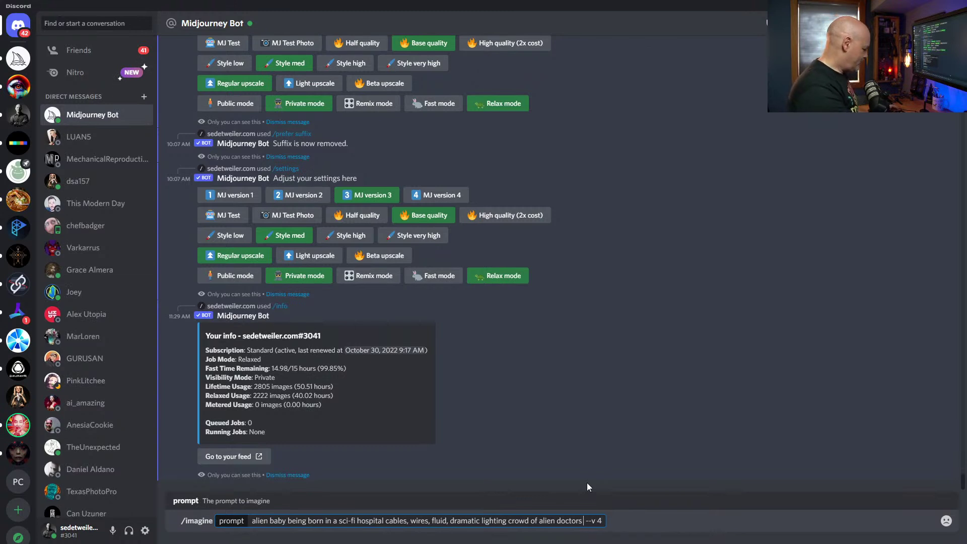
pyautogui.write('mbrella corpor')
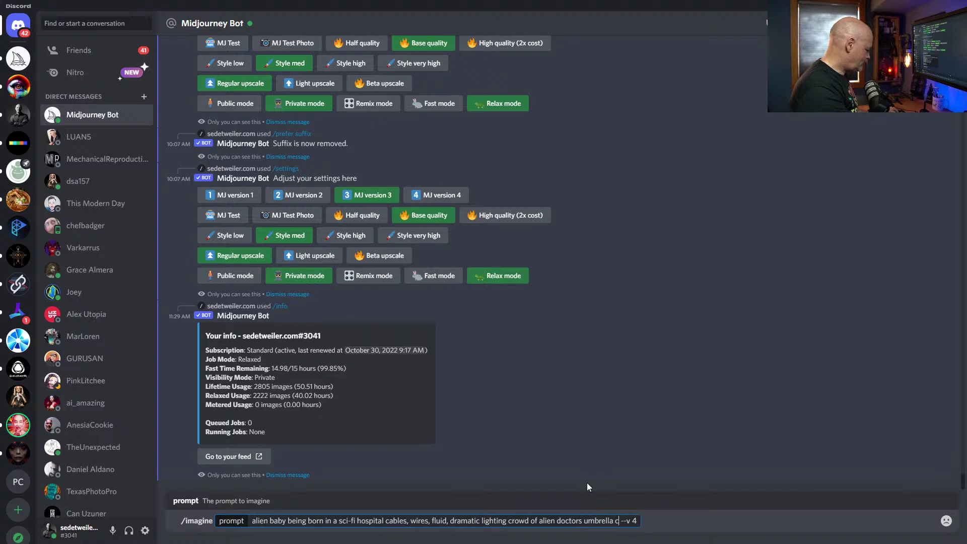
pyautogui.write('ation')
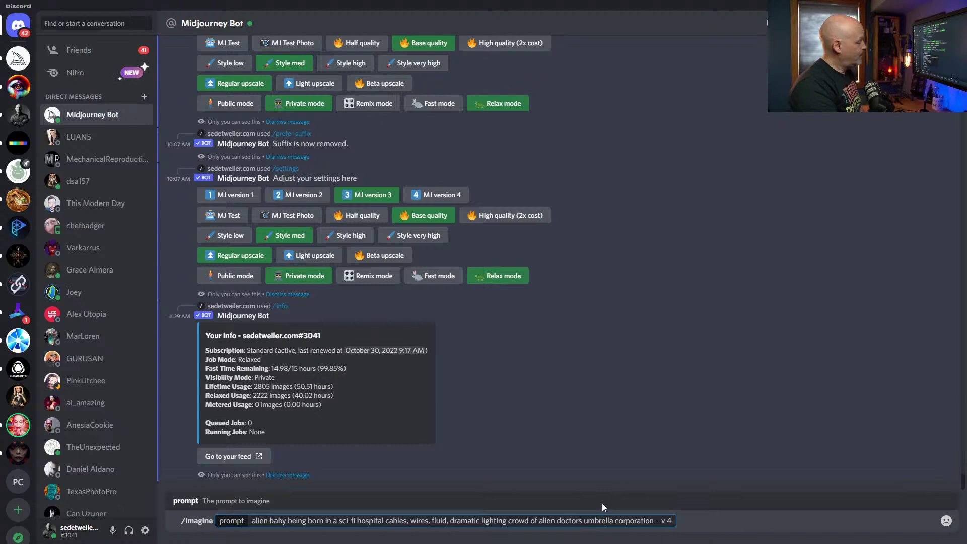
pyautogui.moveTo(583, 521); pyautogui.dragTo(654, 520)
pyautogui.press('BackSpace')
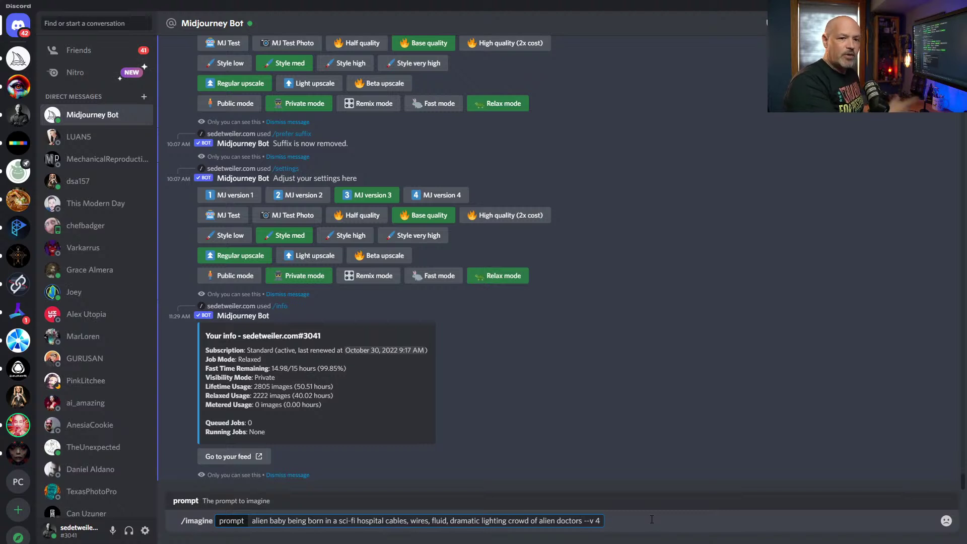
pyautogui.click(583, 520)
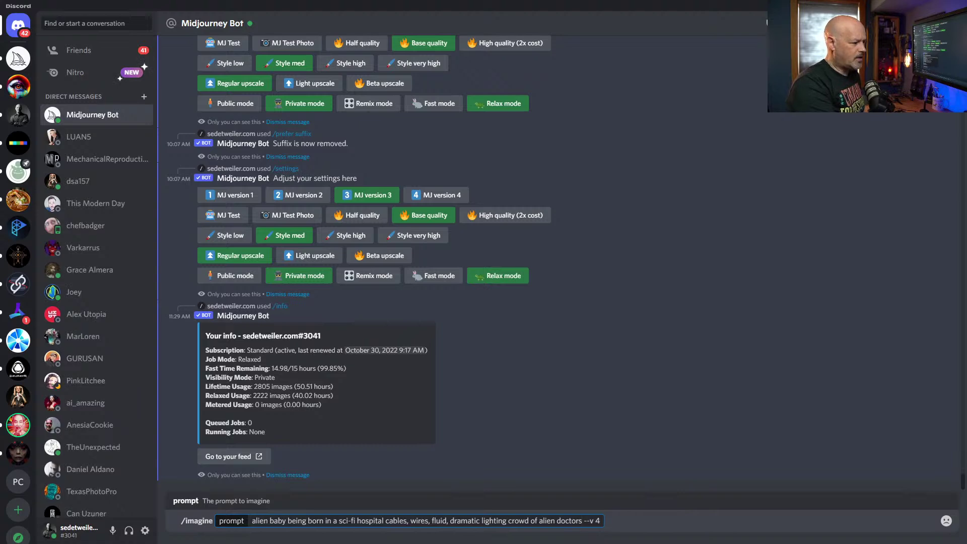
# Step: Switch to Adobe Bridge, filter the txt2img-images folder by the Awesome label, and open the Masters folder
pyautogui.hotkey('alt', 'Tab')
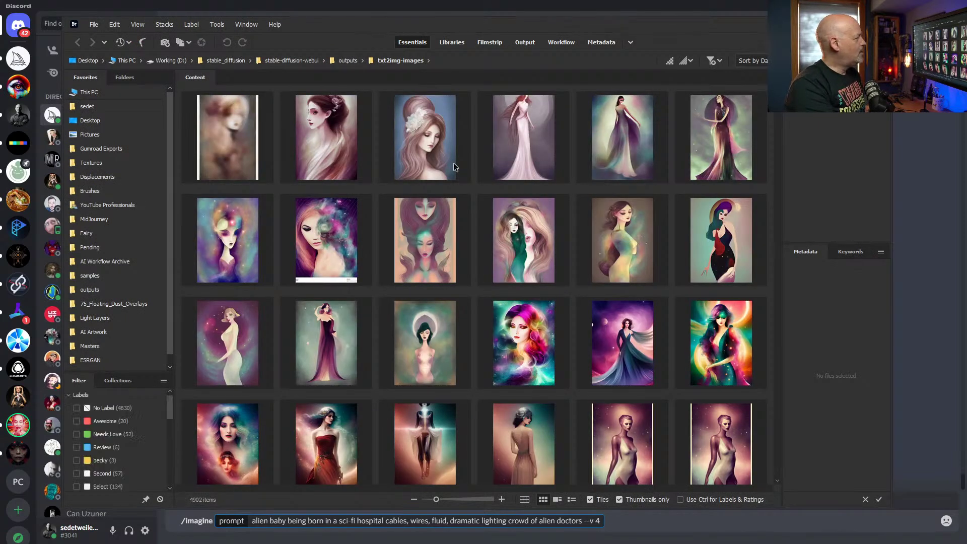
pyautogui.click(76, 421)
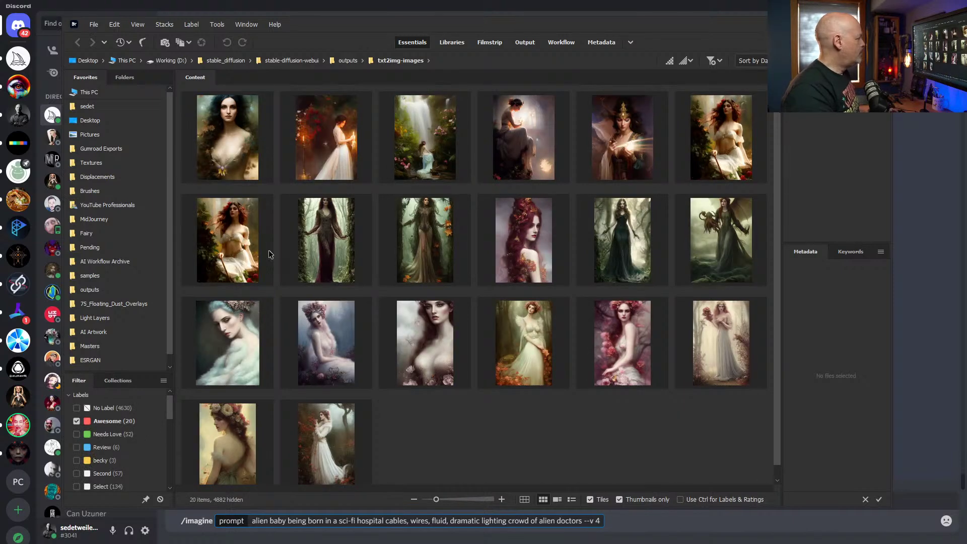
pyautogui.click(103, 346)
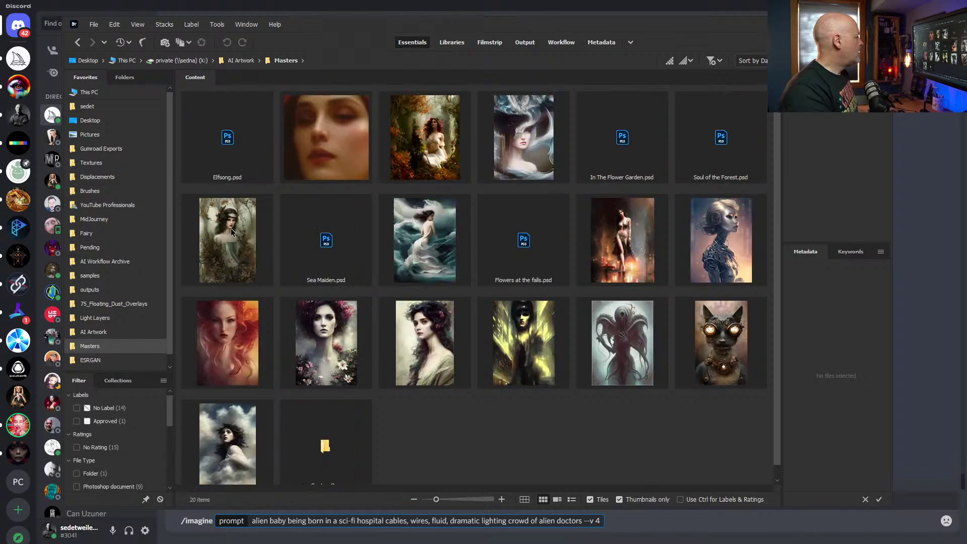
# Step: View the red-haired woman in the autumn forest full screen and inspect its fine detail at 100% zoom
pyautogui.click(458, 169)
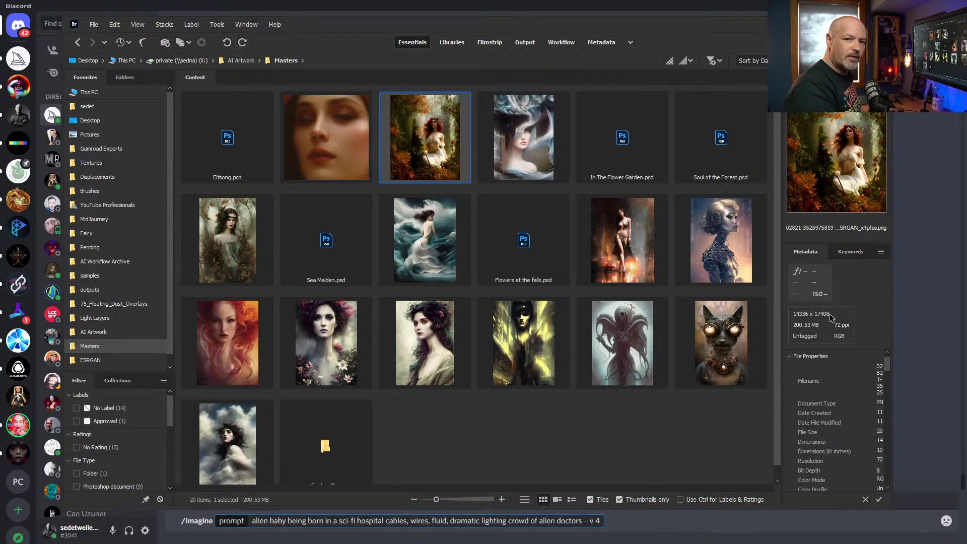
pyautogui.press('space')
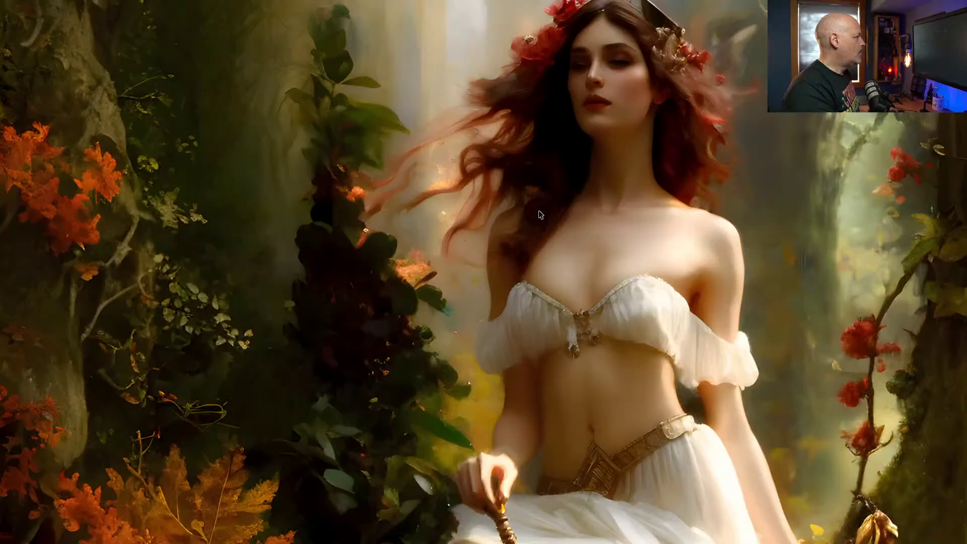
pyautogui.click(572, 169)
pyautogui.scroll(2, 611, 177)
pyautogui.scroll(-4, 611, 177)
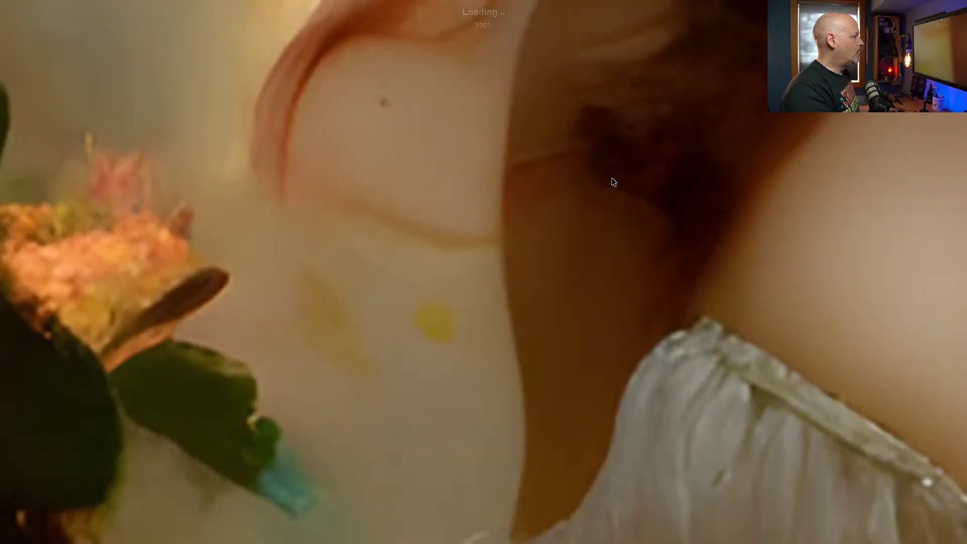
pyautogui.click(611, 177)
pyautogui.scroll(2, 557, 205)
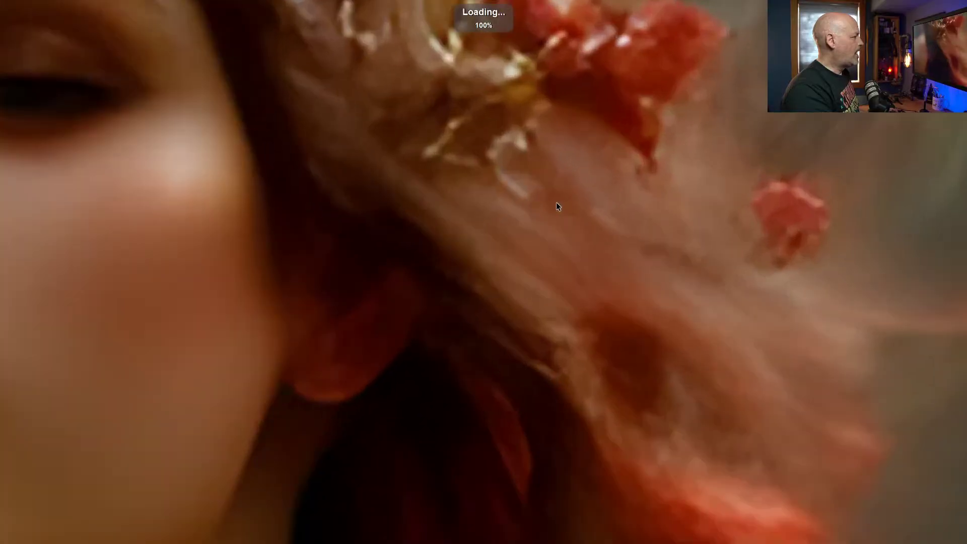
pyautogui.click(394, 234)
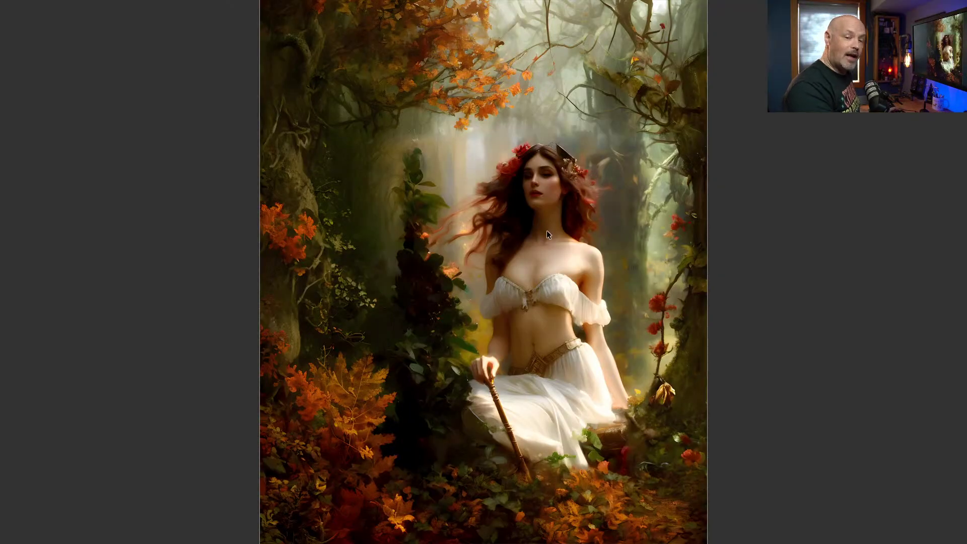
pyautogui.press('space')
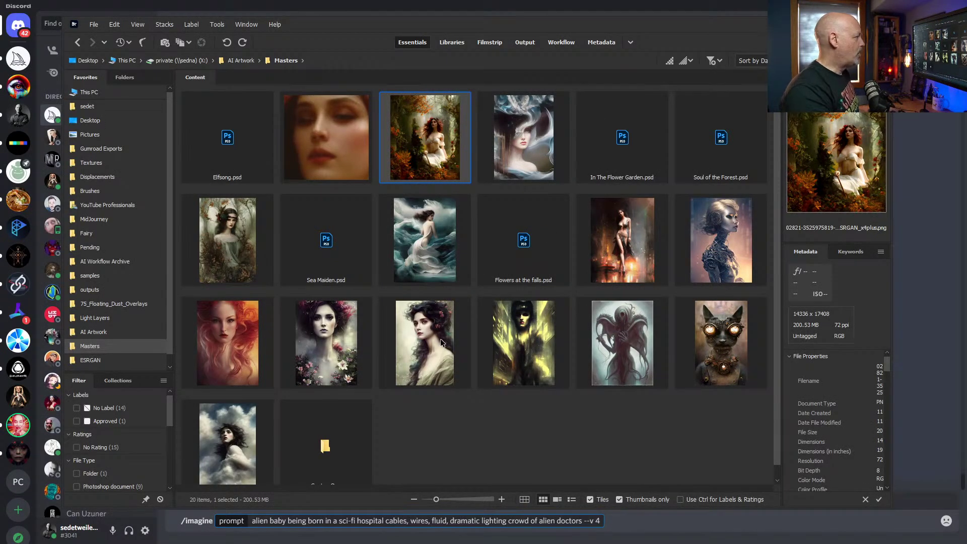
# Step: View Ocean of Empathy.psd full screen and check the metadata of it, the woman standing amid flames, and Flowers at the falls.psd
pyautogui.click(509, 146)
pyautogui.press('space')
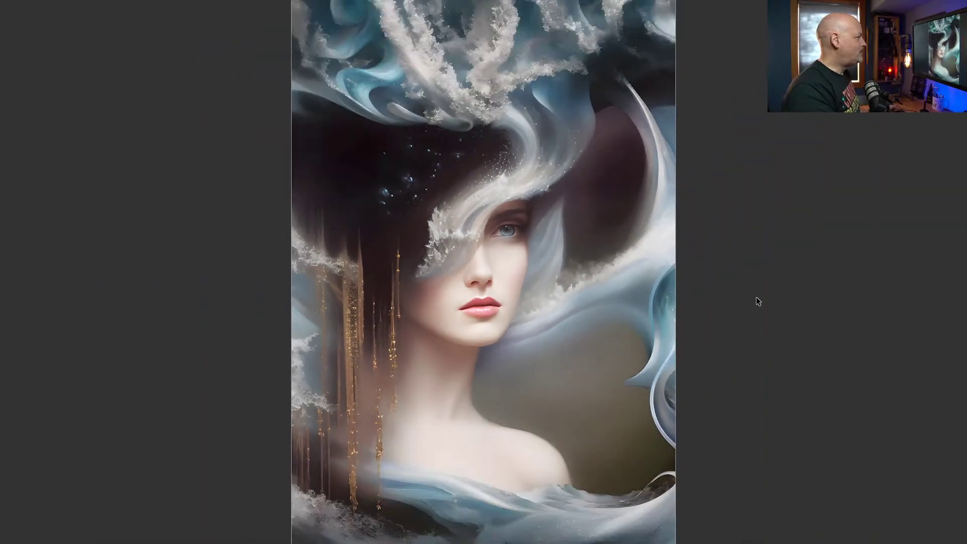
pyautogui.press('space')
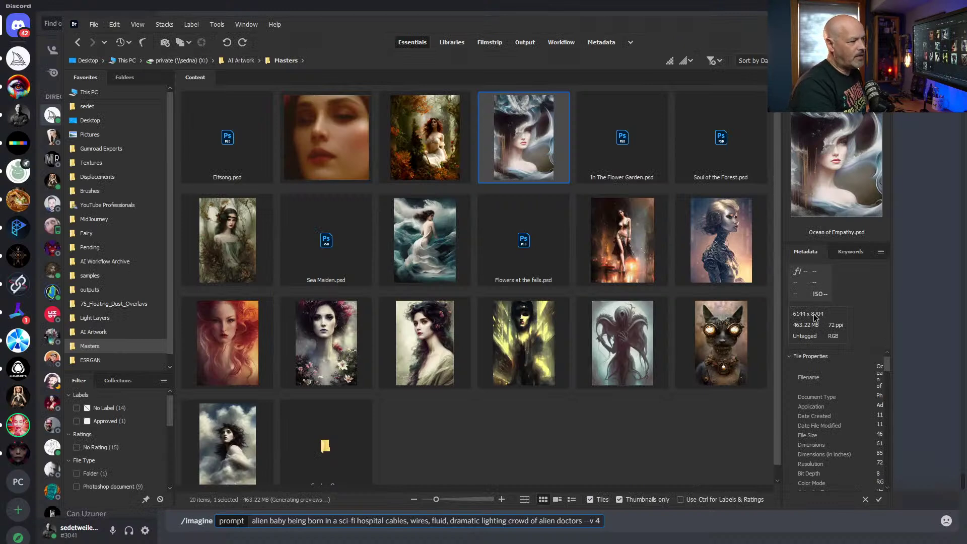
pyautogui.click(612, 229)
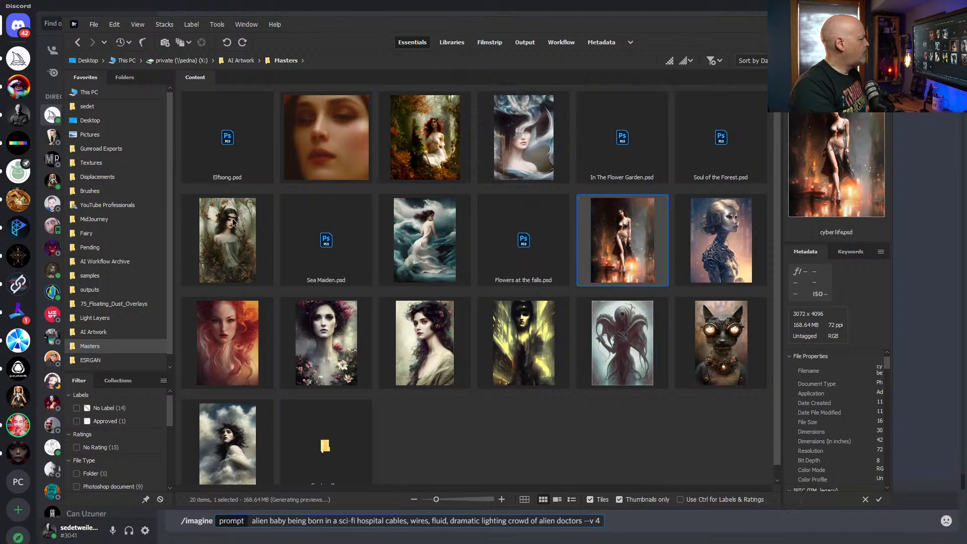
pyautogui.click(537, 243)
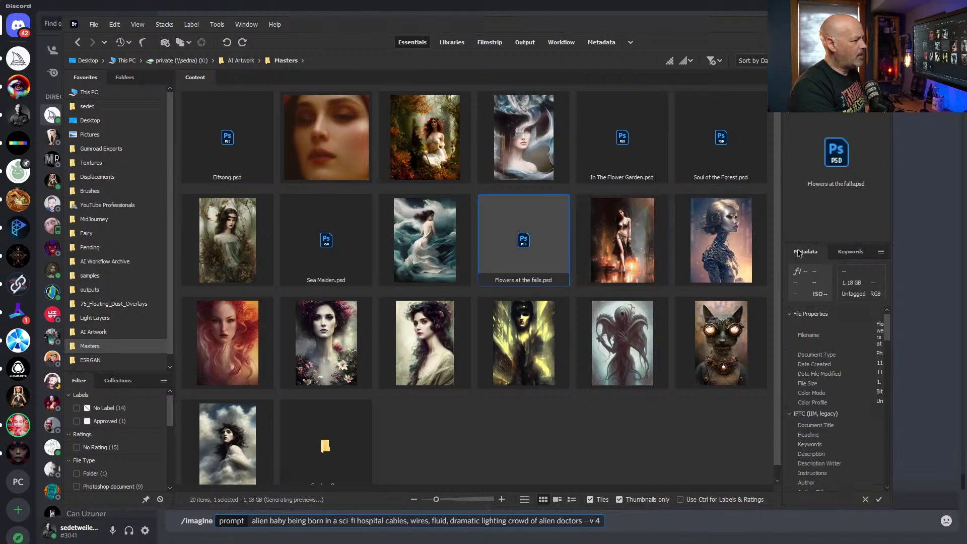
# Step: Return to Discord and submit the alien baby prompt for generation
pyautogui.hotkey('alt', 'Tab')
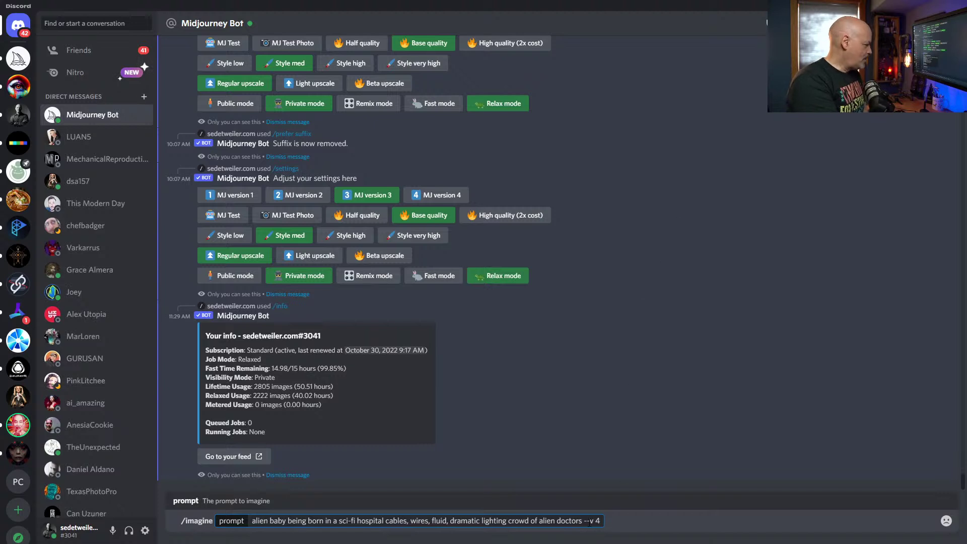
pyautogui.press('Return')
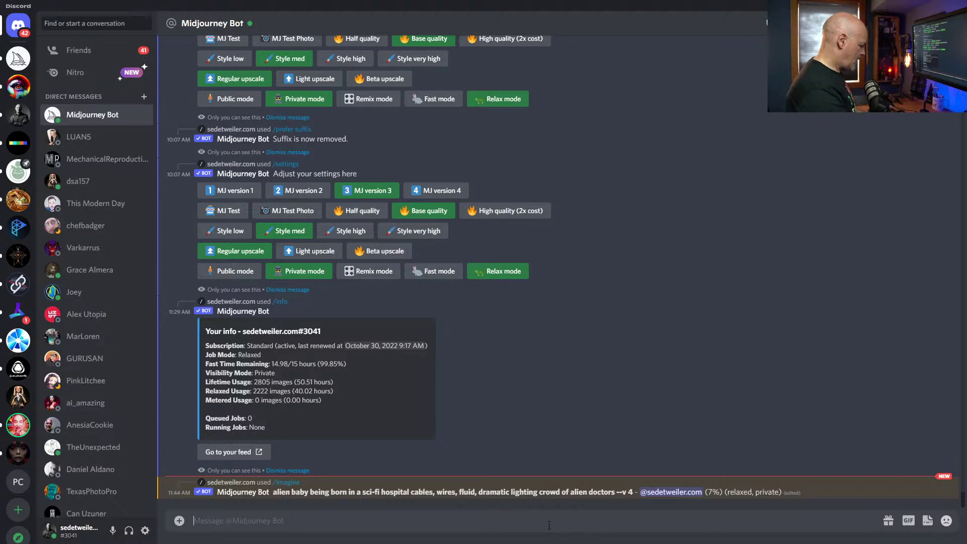
# Step: Start another /imagine command with the same alien baby prompt and weight the word "alien" as "alien::2"
pyautogui.write('/')
pyautogui.press('Tab')
pyautogui.write('alien baby being born in a sci-fi hospital cables, wires, fluid, dramatic lighting crowd of alien doctors --v 4')
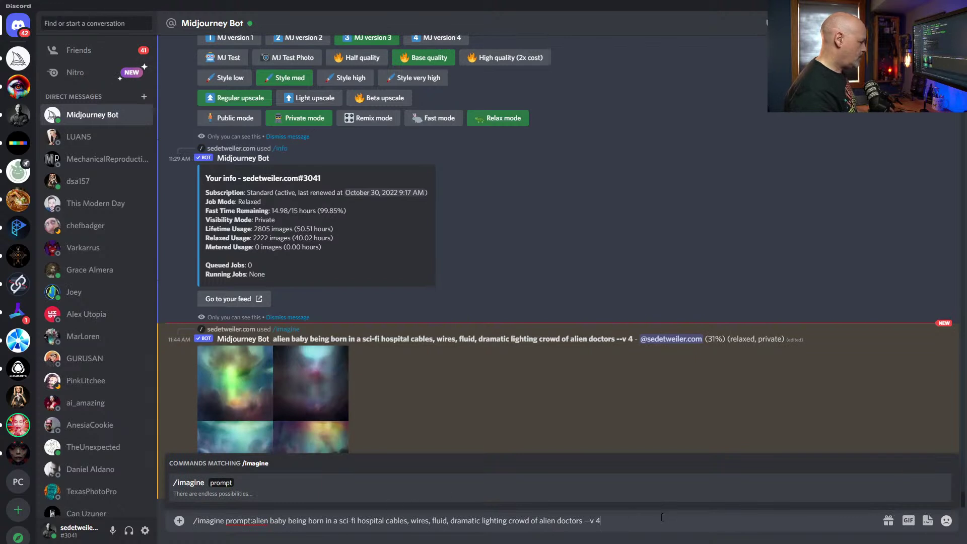
pyautogui.click(302, 520)
pyautogui.click(267, 520)
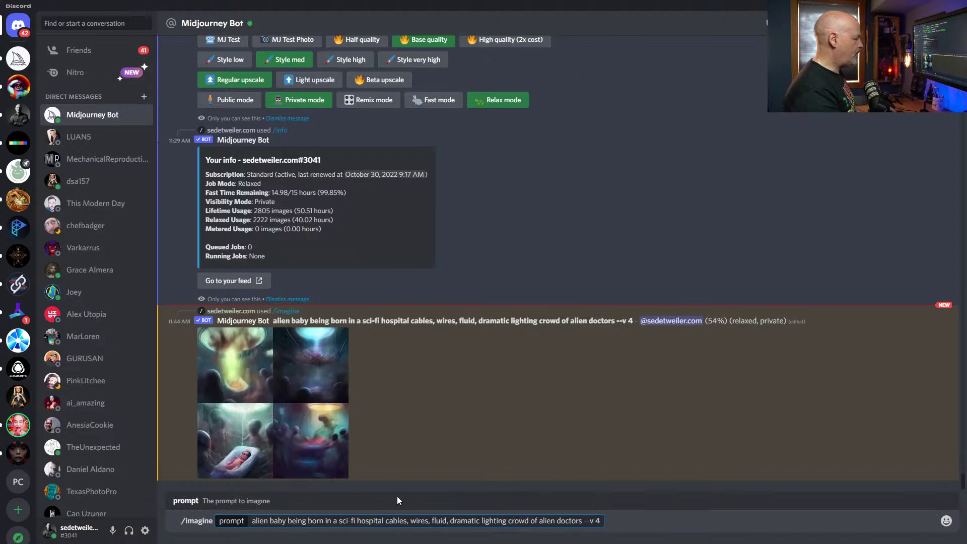
pyautogui.write('::2')
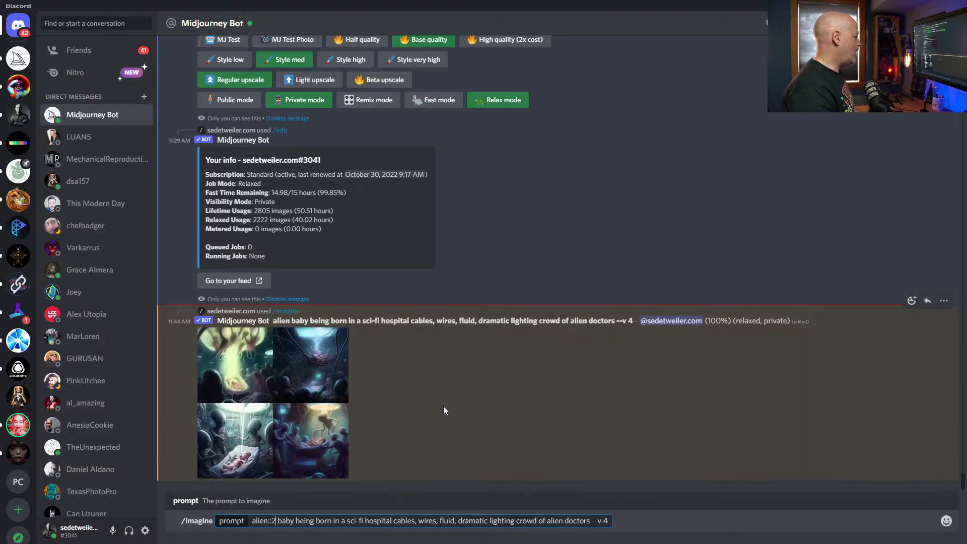
# Step: View the finished alien baby grid enlarged and request variations of its fourth image with the same prompt
pyautogui.click(262, 409)
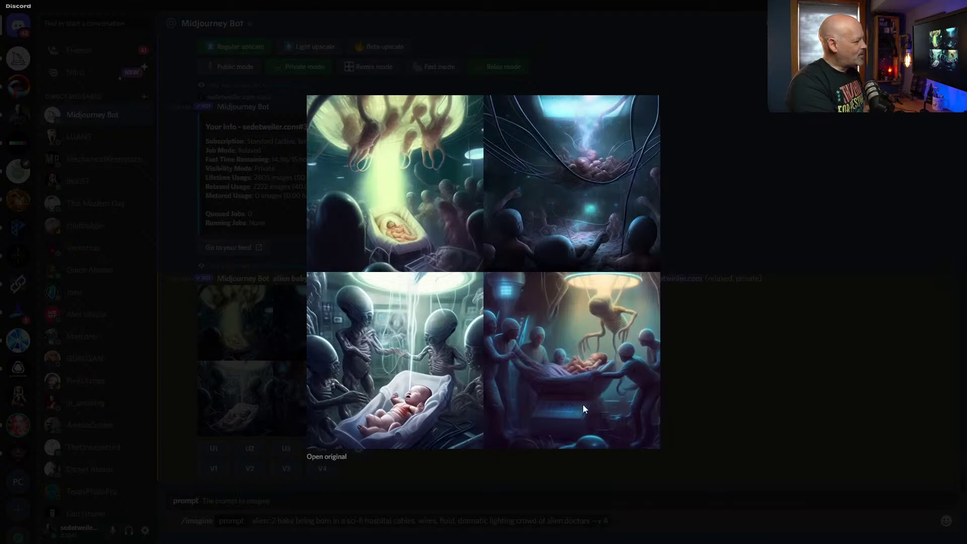
pyautogui.click(689, 358)
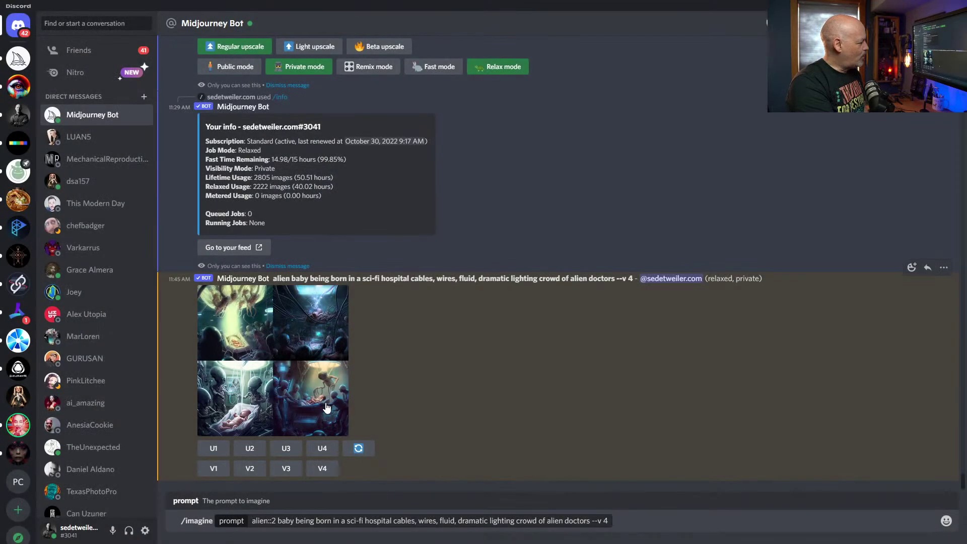
pyautogui.click(322, 468)
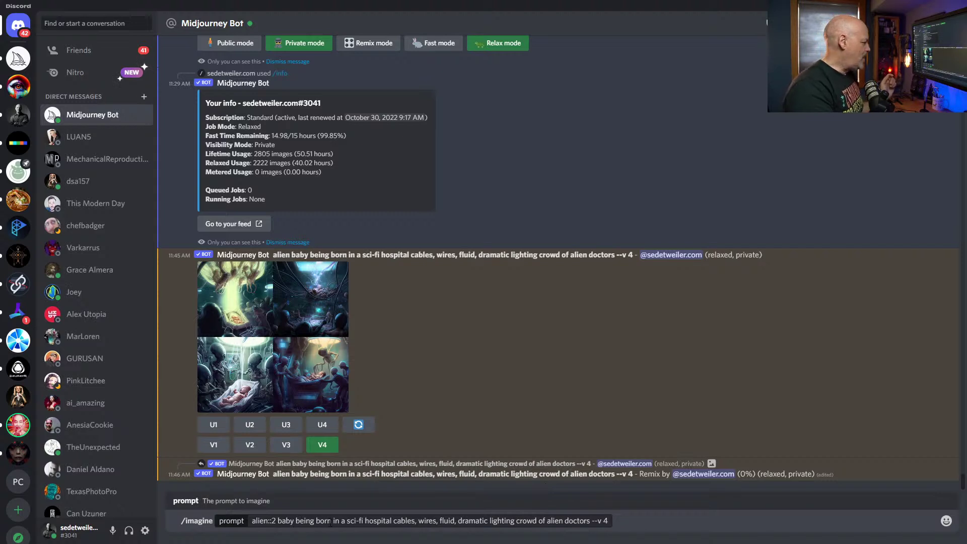
# Step: Submit the prepared prompt that weights the subject as "alien::2"
pyautogui.click(362, 521)
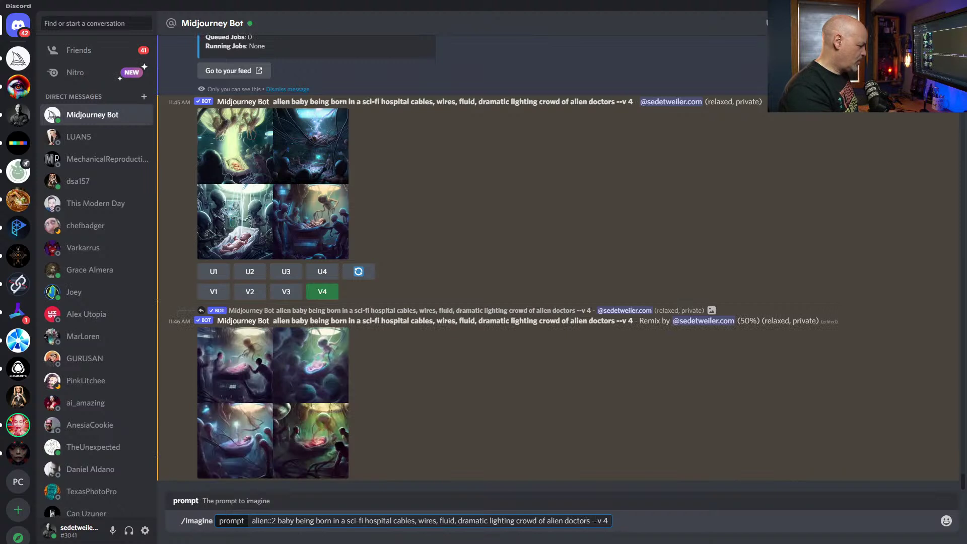
pyautogui.press('Return')
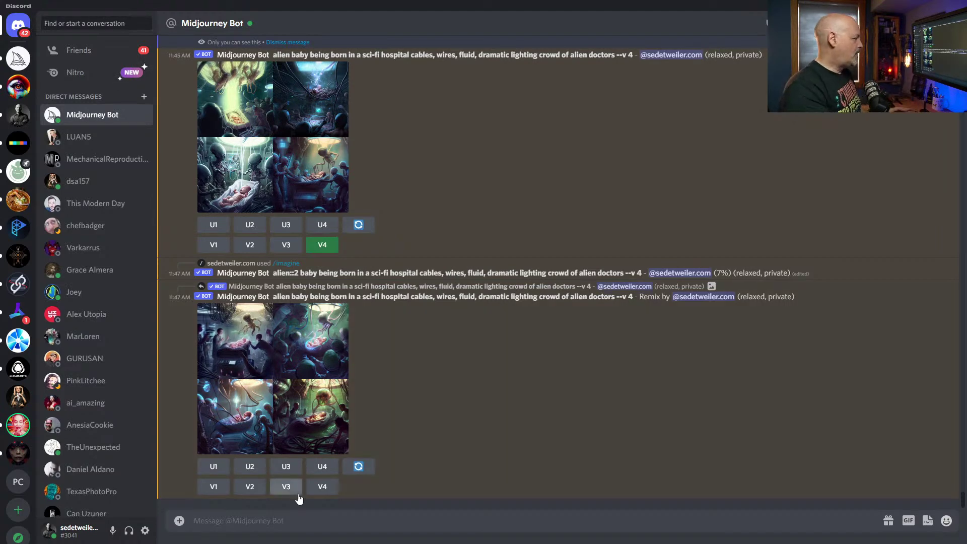
# Step: View the grid of variations and the "alien::2" result grid enlarged, closing each one
pyautogui.click(306, 364)
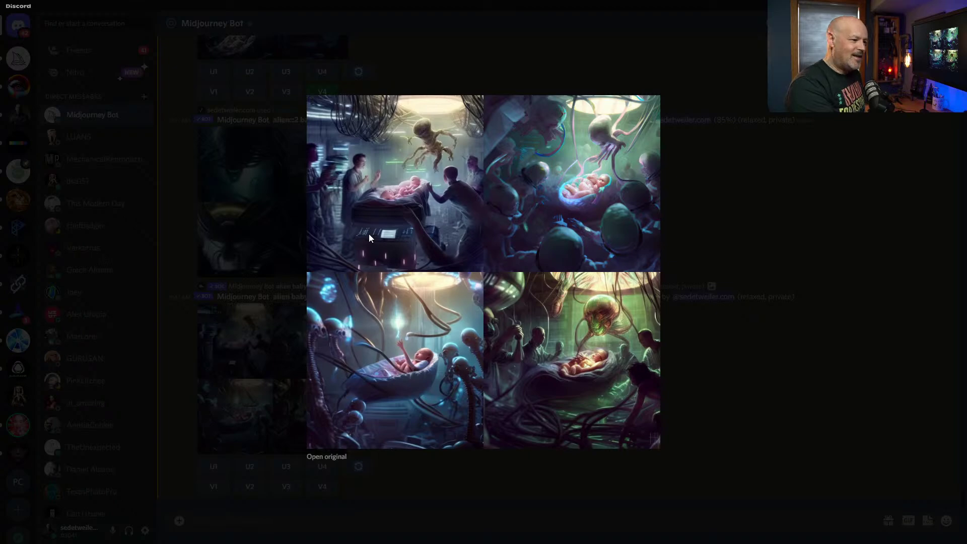
pyautogui.click(760, 368)
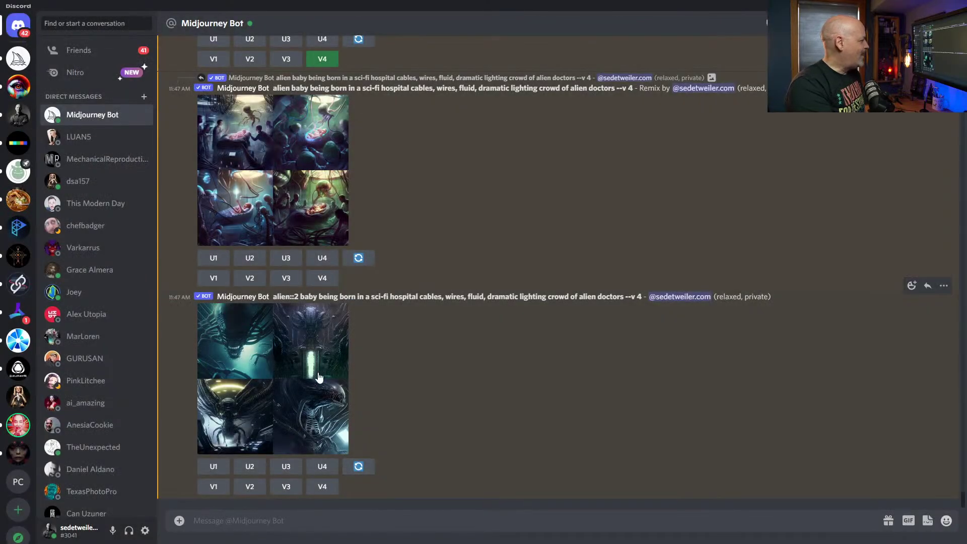
pyautogui.click(290, 349)
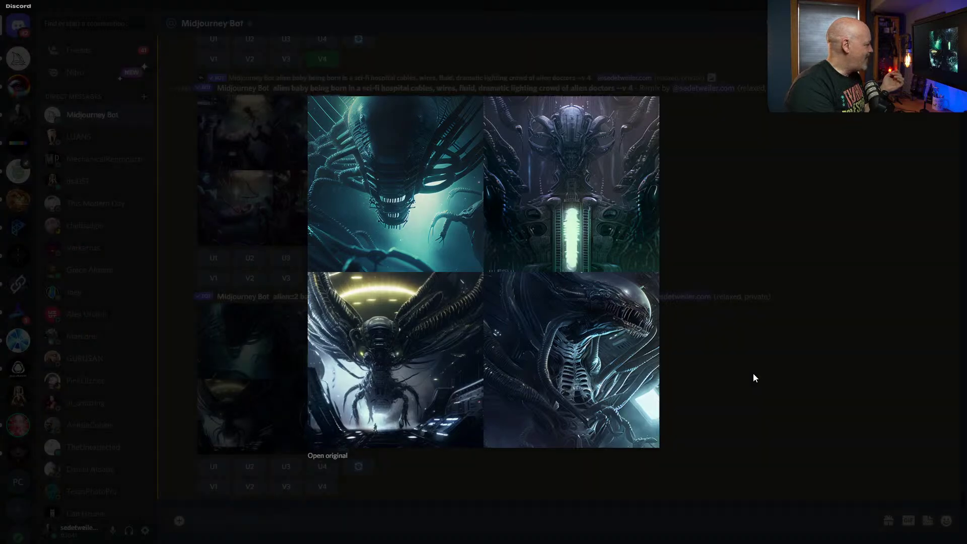
pyautogui.click(753, 377)
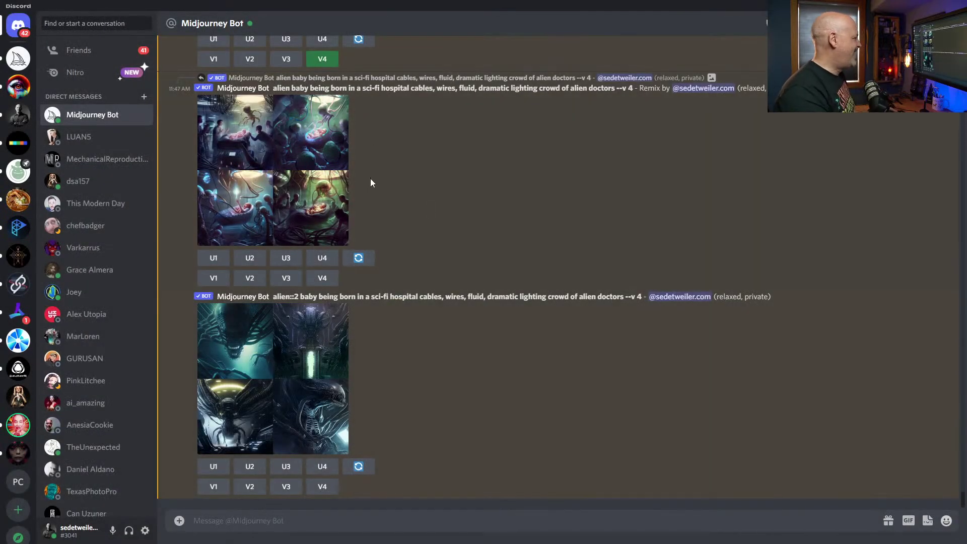
# Step: Remix the fourth image of the variations grid, adding "cthulhu" before "--v 4" in the prompt, and submit it
pyautogui.click(322, 278)
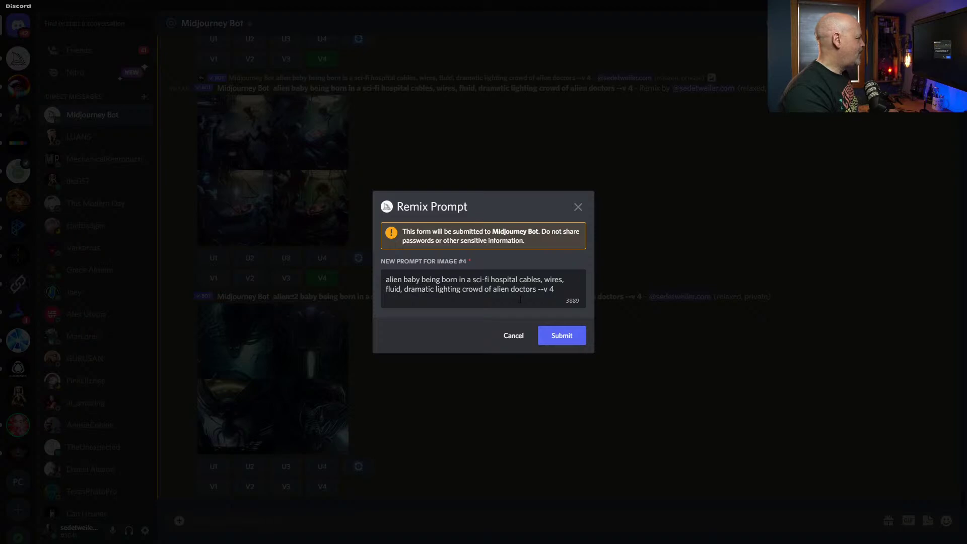
pyautogui.write('cthulhu')
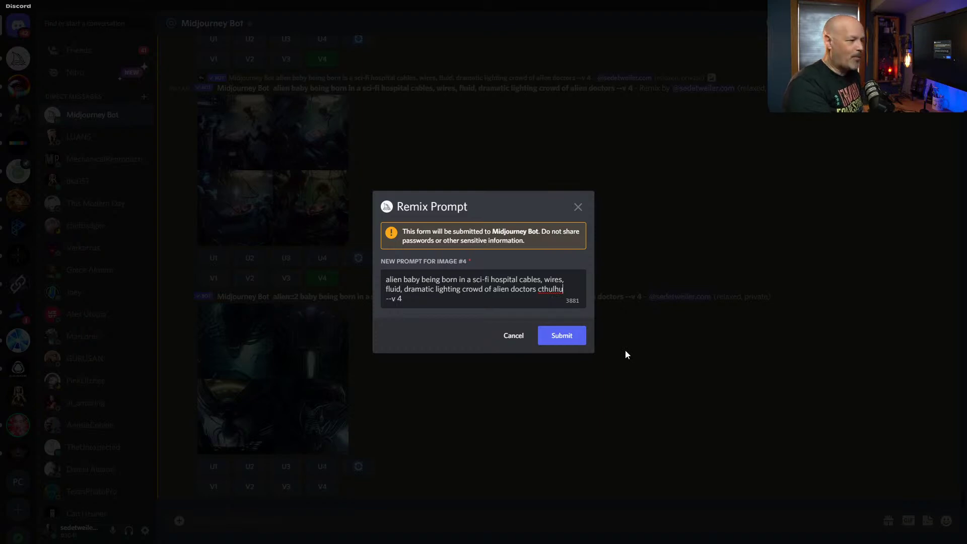
pyautogui.click(563, 335)
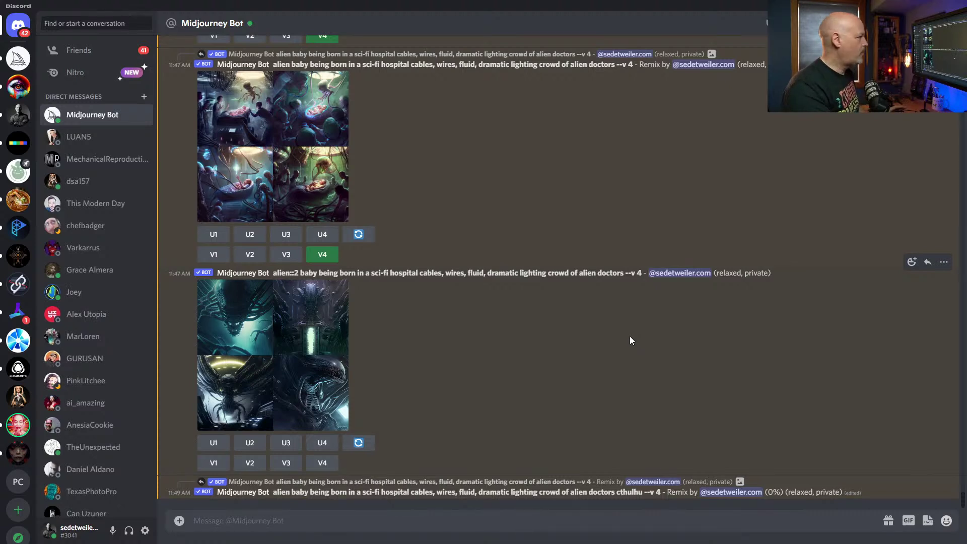
# Step: Request variations of the first image in the earlier alien baby variations grid, keeping the same prompt
pyautogui.scroll(2, 575, 324)
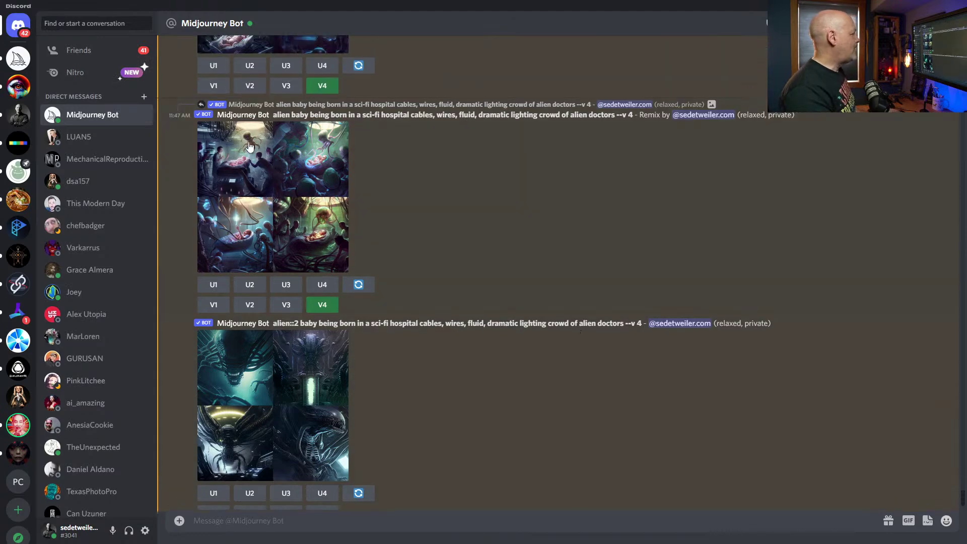
pyautogui.click(213, 305)
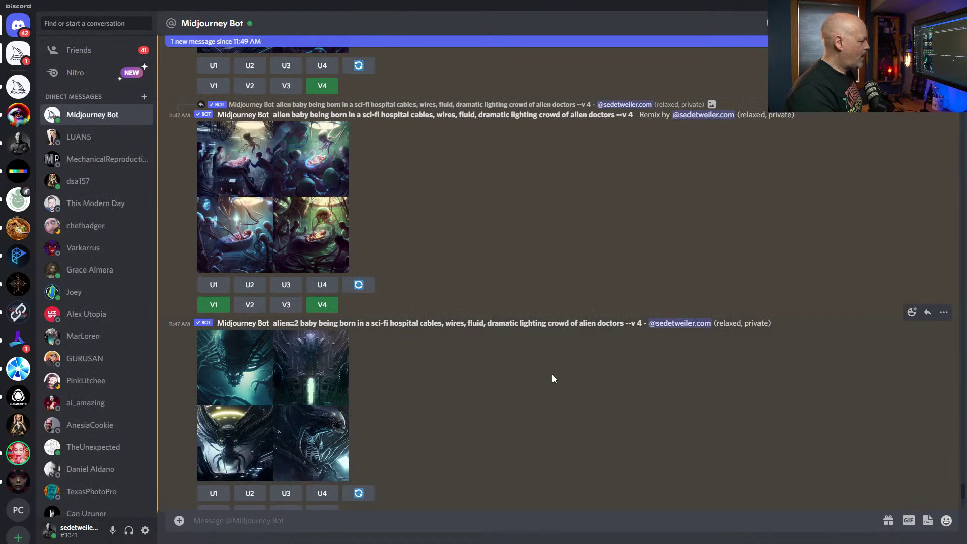
pyautogui.scroll(-5, 549, 375)
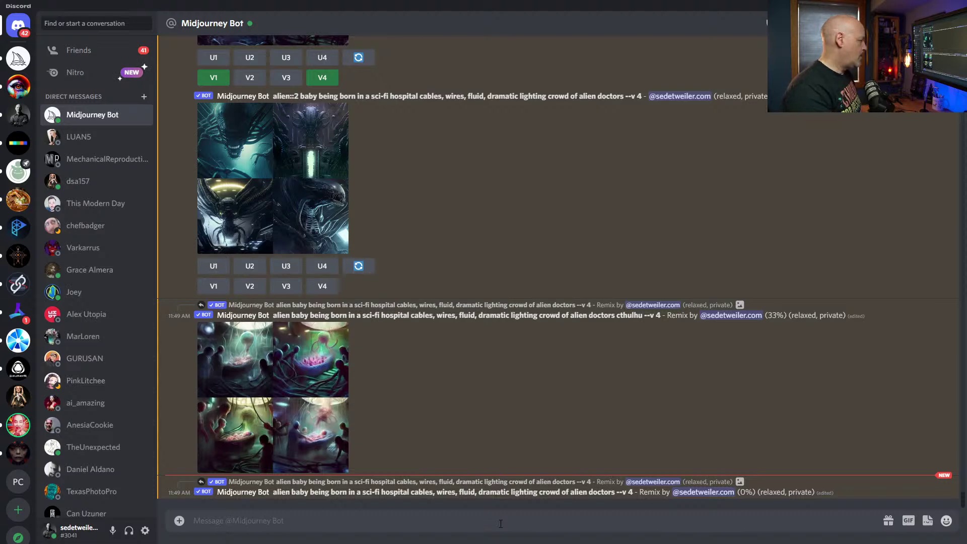
# Step: Open the Midjourney Bot settings with /settings and switch Remix mode off and back on
pyautogui.write('/s')
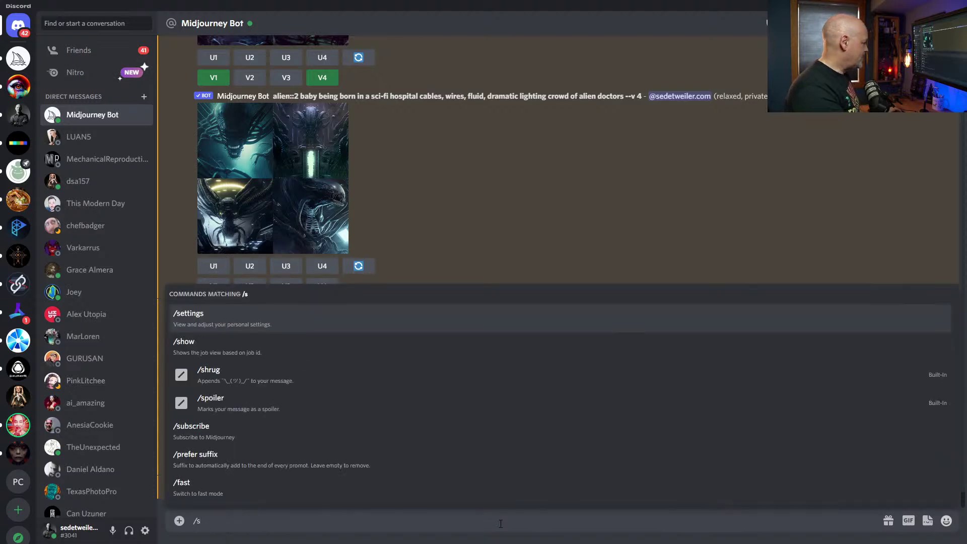
pyautogui.press('Tab')
pyautogui.press('Return')
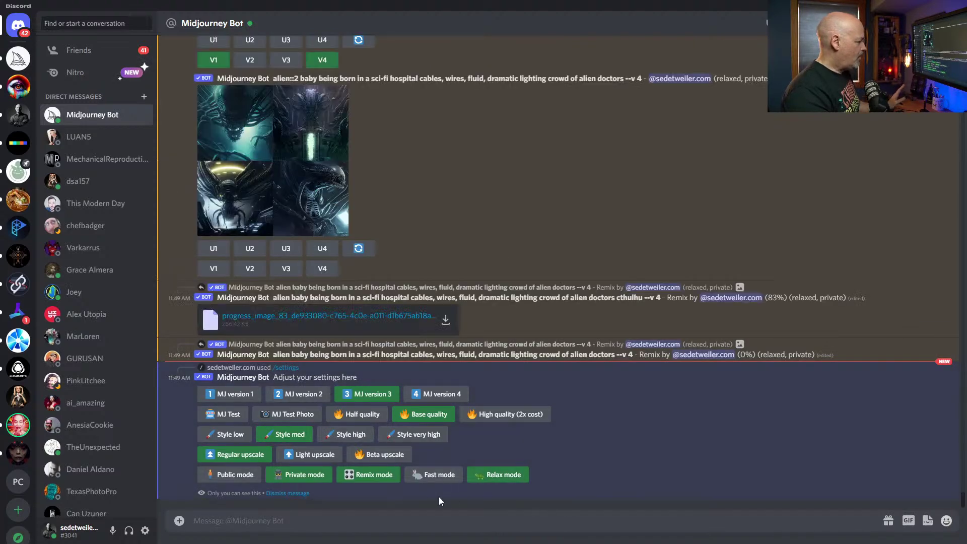
pyautogui.click(366, 477)
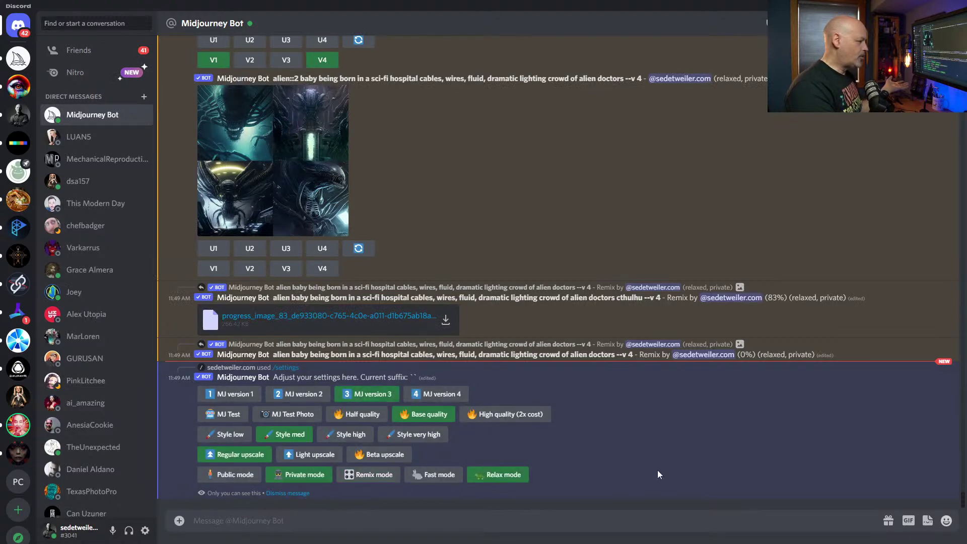
pyautogui.click(362, 475)
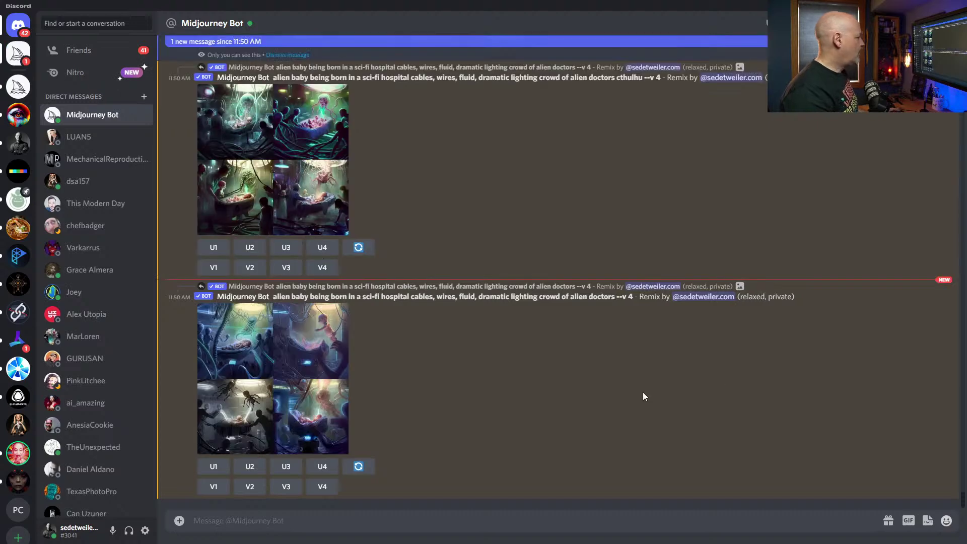
# Step: View the "cthulhu" remix grid enlarged and upscale its fourth image
pyautogui.scroll(3, 393, 242)
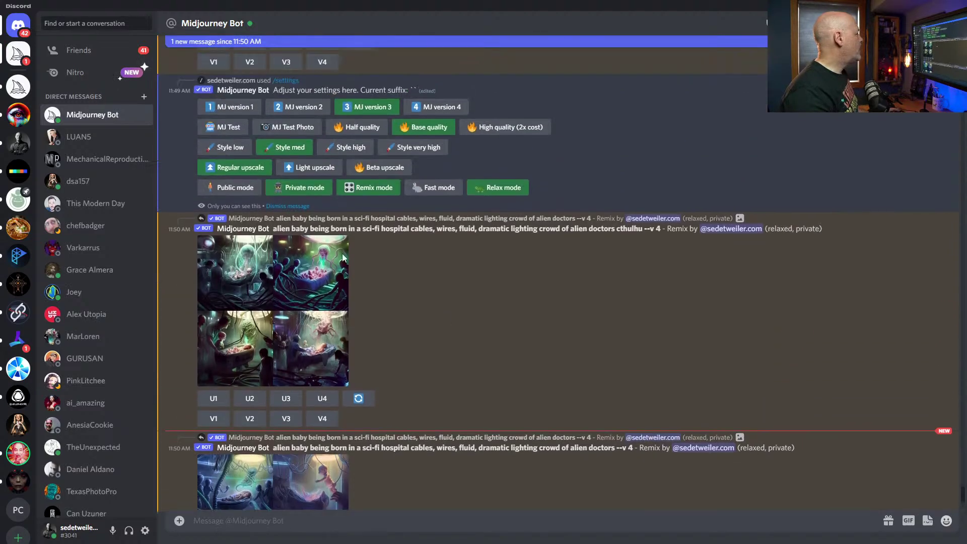
pyautogui.click(322, 302)
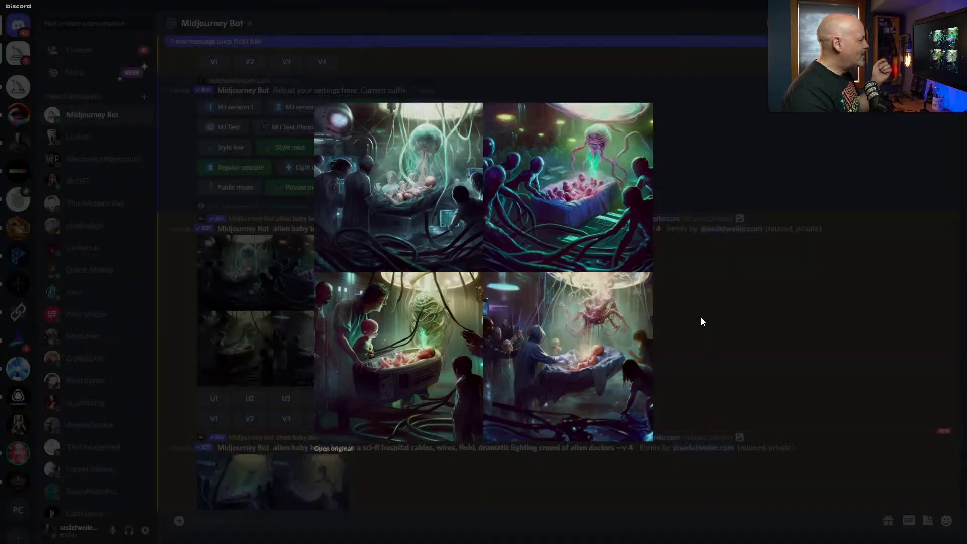
pyautogui.click(700, 317)
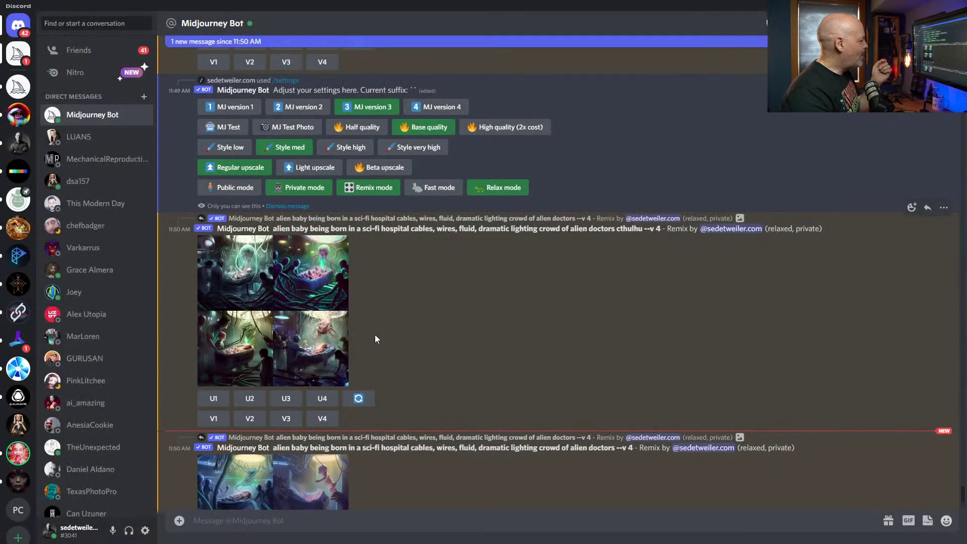
pyautogui.click(322, 398)
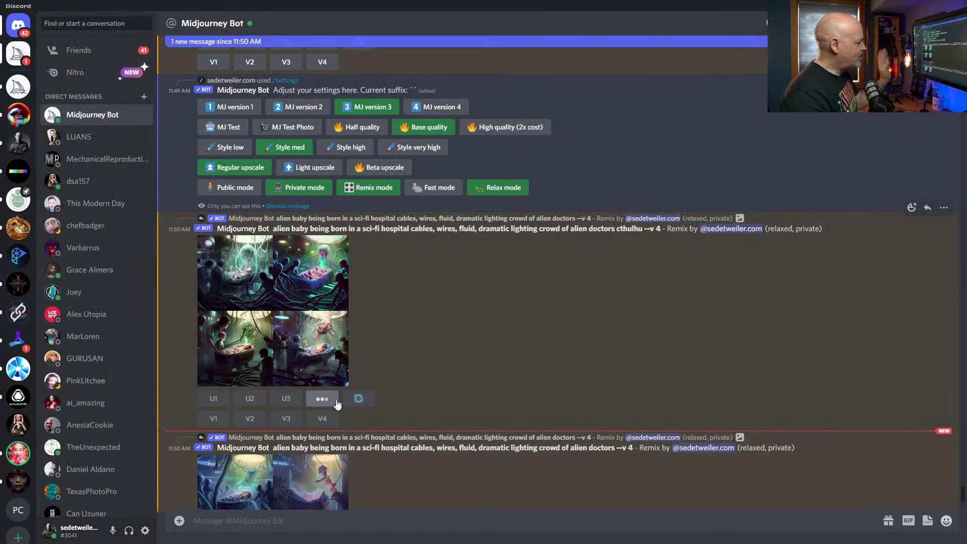
# Step: View the newest grid of variations made without "cthulhu" enlarged, and close it
pyautogui.scroll(-4, 473, 361)
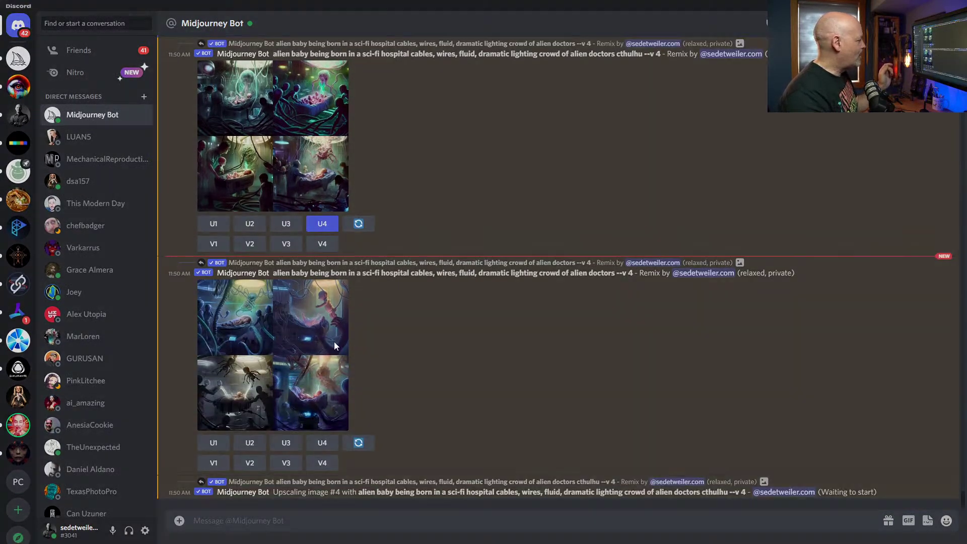
pyautogui.click(334, 345)
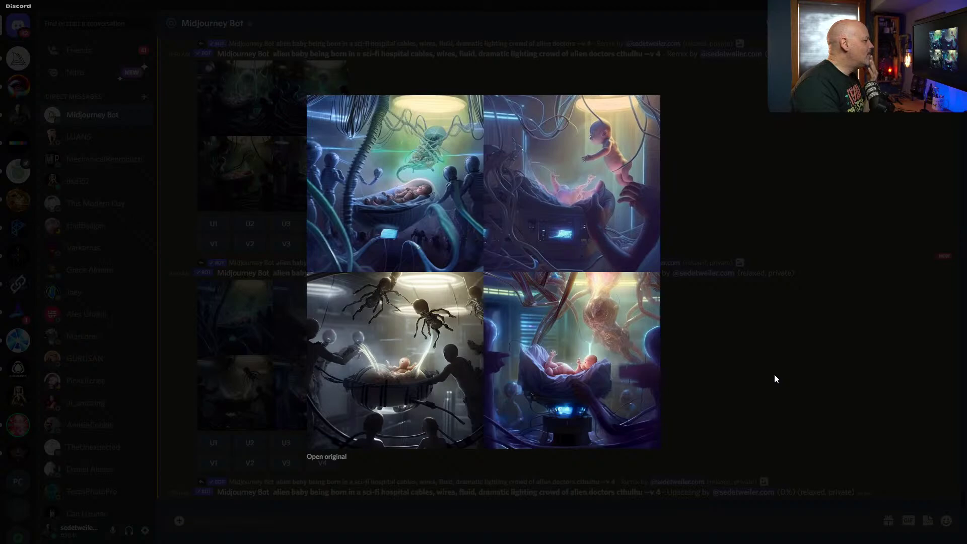
pyautogui.click(772, 347)
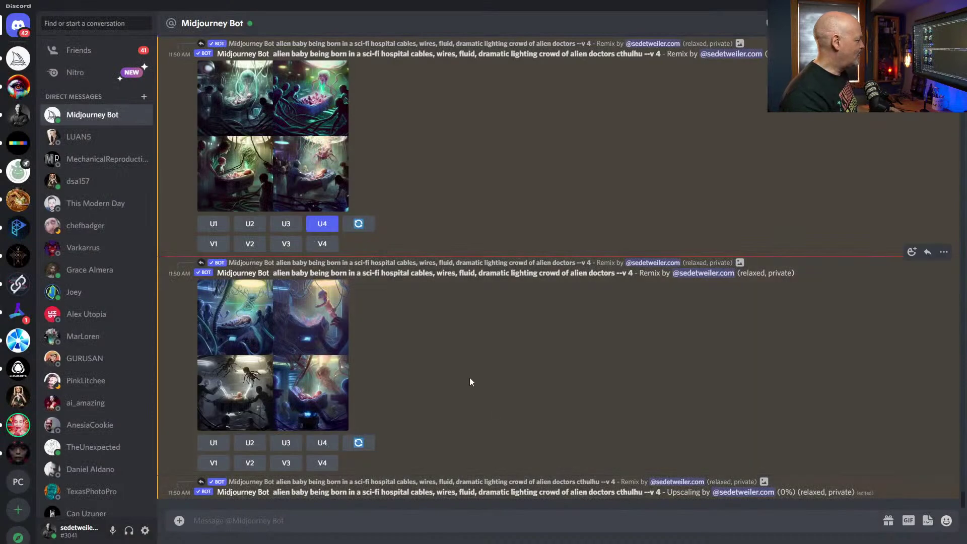
# Step: Request another set of variations of the fourth image in the grid just above the "alien::2" result, keeping the same prompt
pyautogui.scroll(8, 469, 377)
pyautogui.scroll(5, 520, 346)
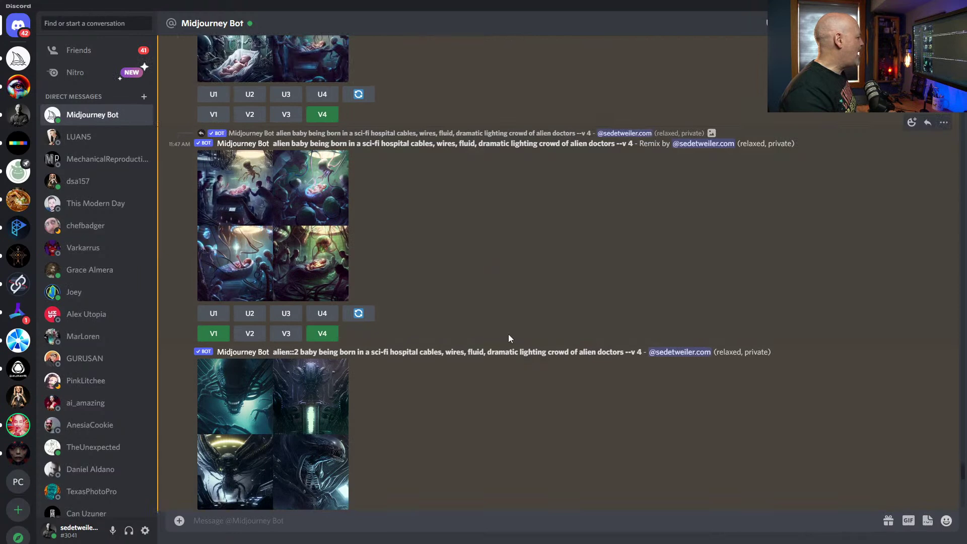
pyautogui.scroll(-6, 515, 369)
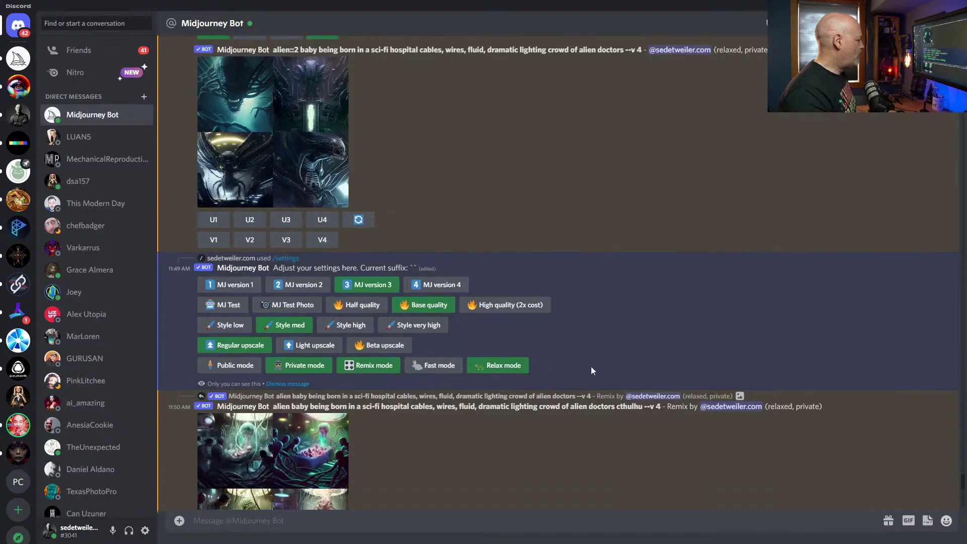
pyautogui.scroll(6, 588, 367)
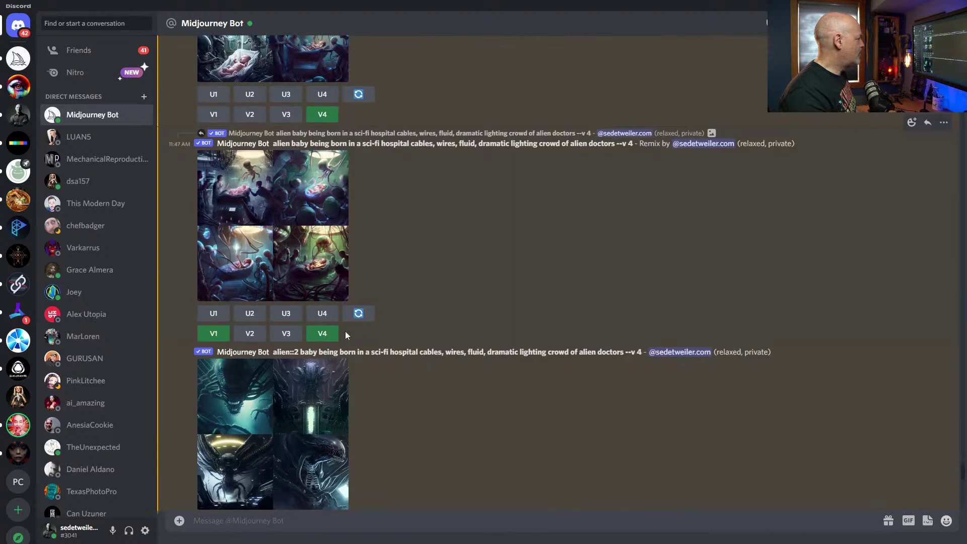
pyautogui.click(323, 336)
pyautogui.click(556, 339)
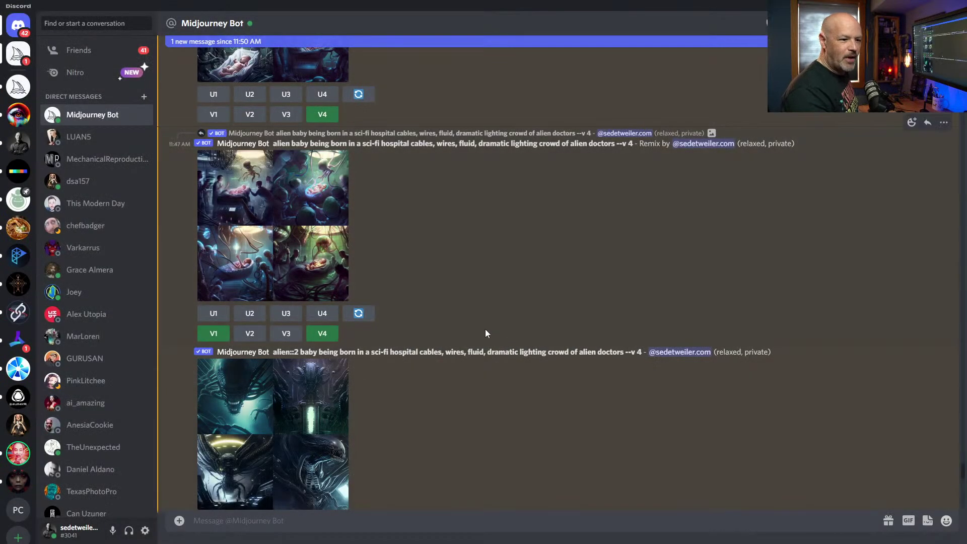
pyautogui.scroll(-15, 488, 332)
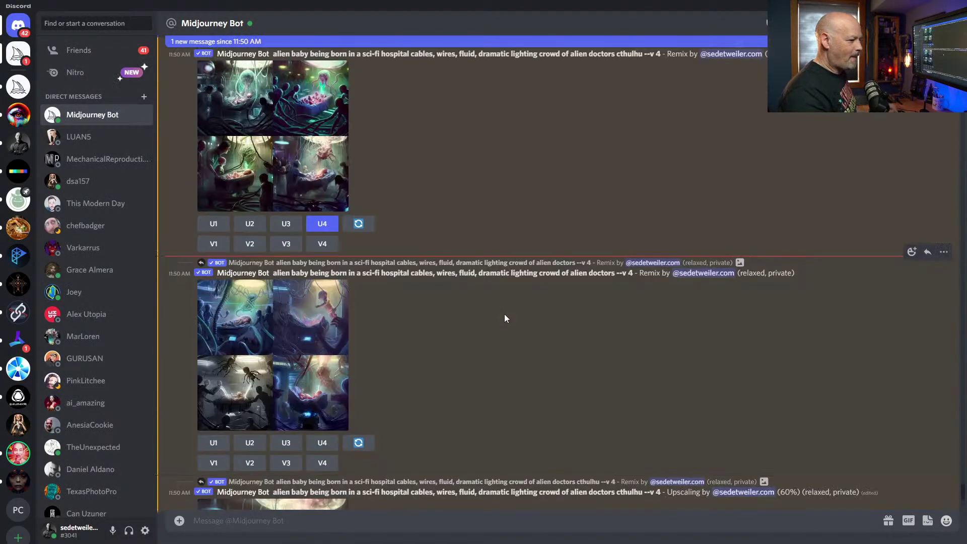
pyautogui.scroll(-3, 503, 313)
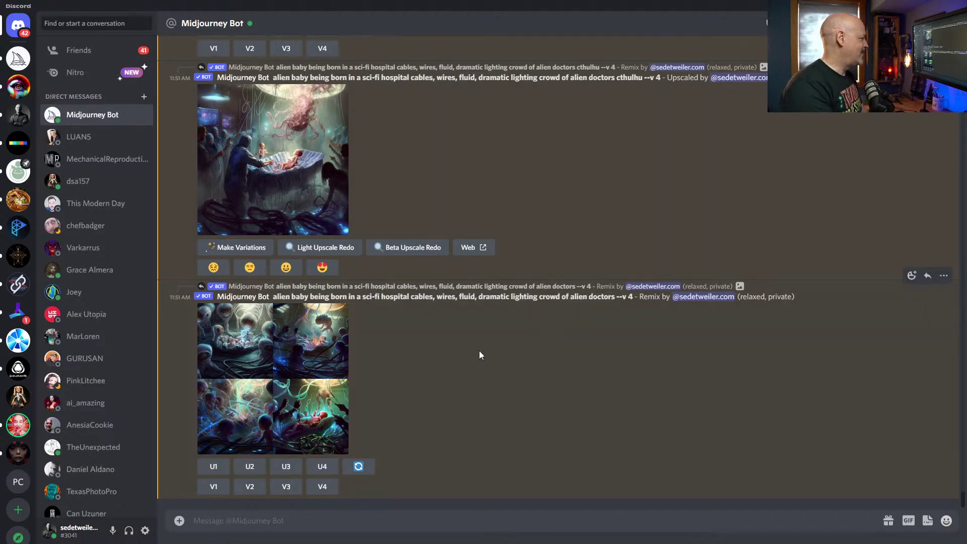
# Step: View the upscaled "cthulhu" image enlarged and redo its upscale with the Beta upscaler
pyautogui.scroll(1, 476, 358)
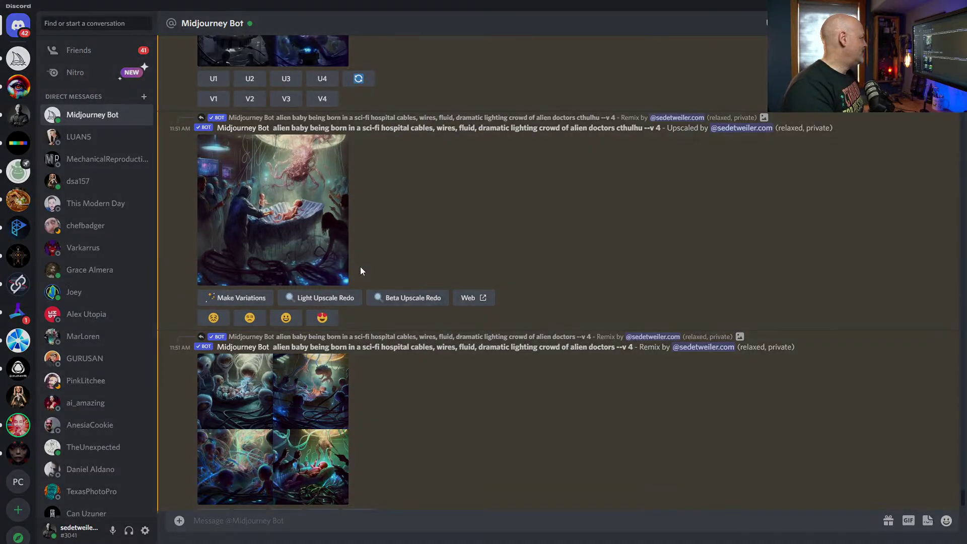
pyautogui.click(344, 270)
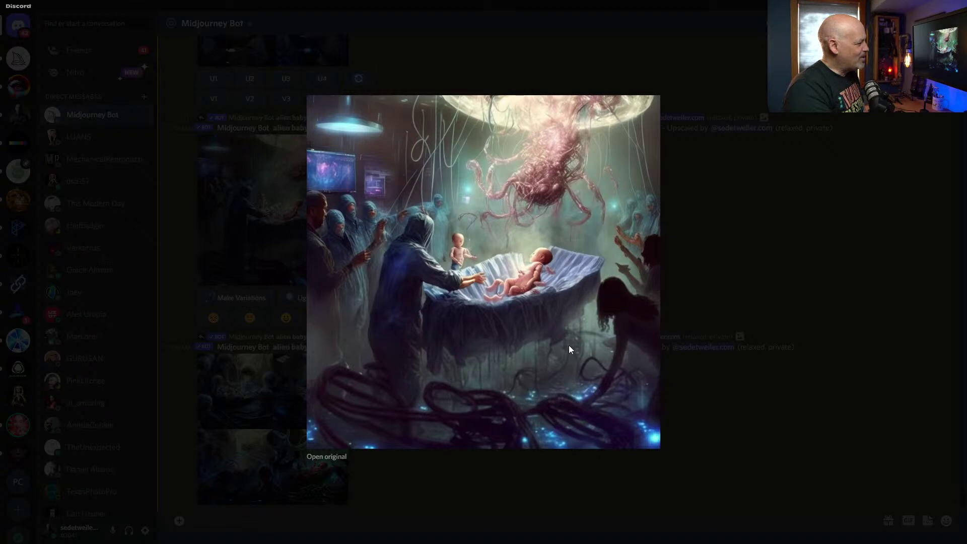
pyautogui.click(697, 383)
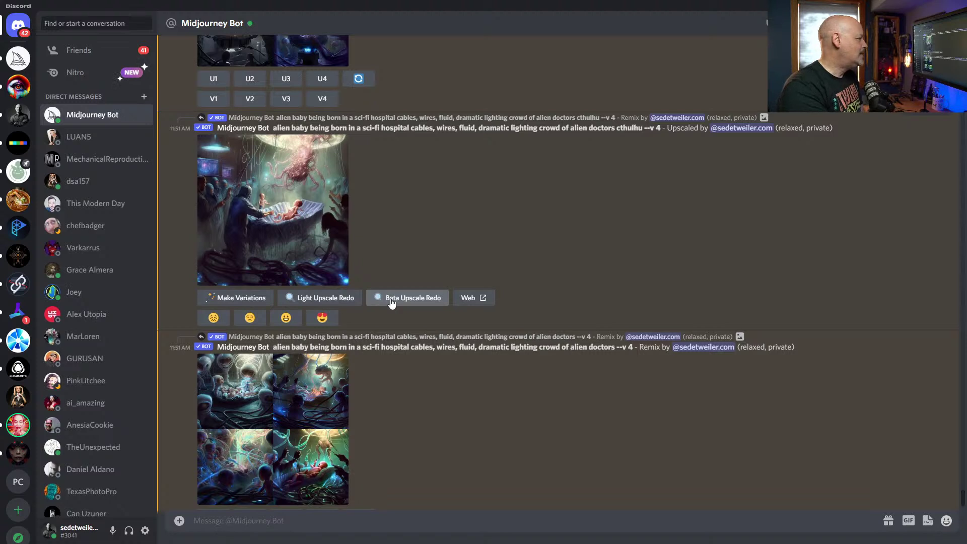
pyautogui.click(412, 297)
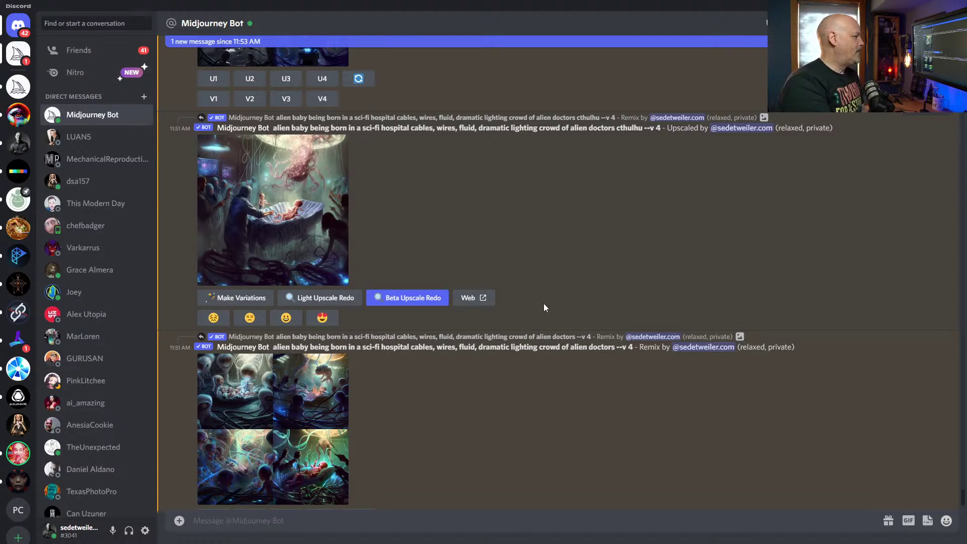
# Step: View the Beta upscale of the "cthulhu" image enlarged and request a Detailed Upscale Redo of it
pyautogui.scroll(-2, 524, 318)
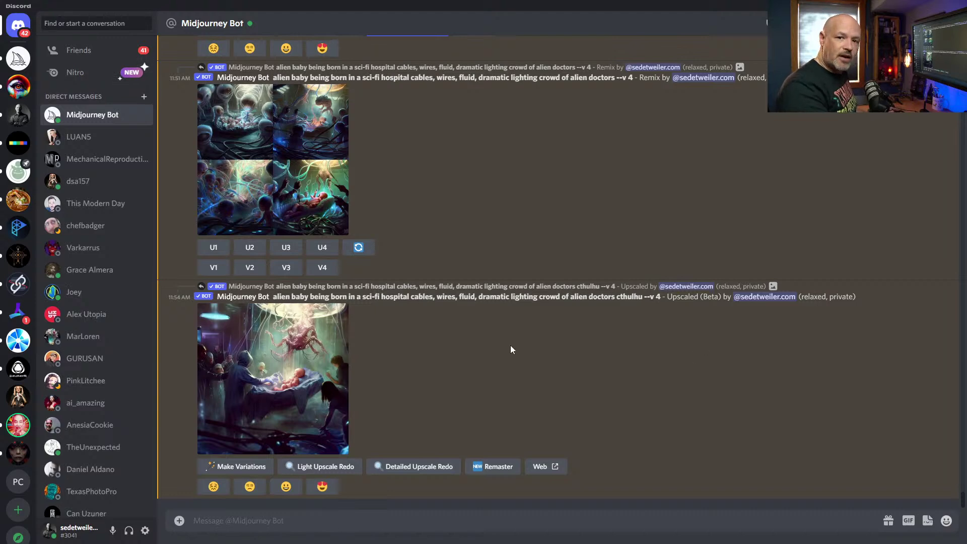
pyautogui.click(256, 350)
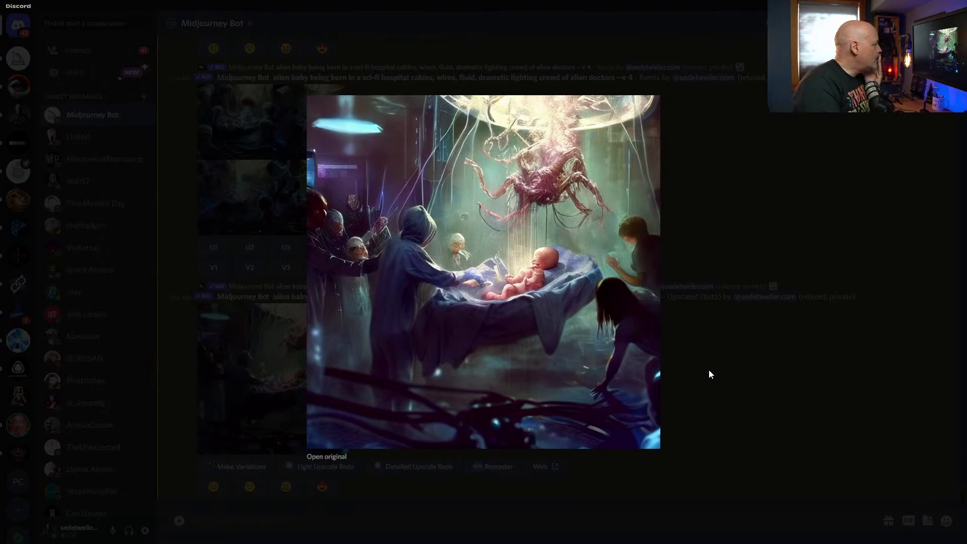
pyautogui.click(709, 371)
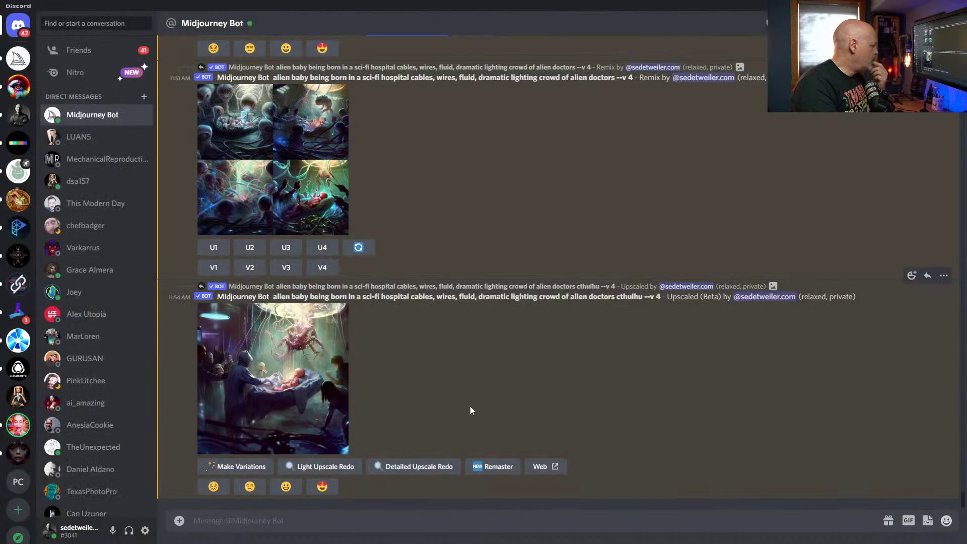
pyautogui.click(416, 467)
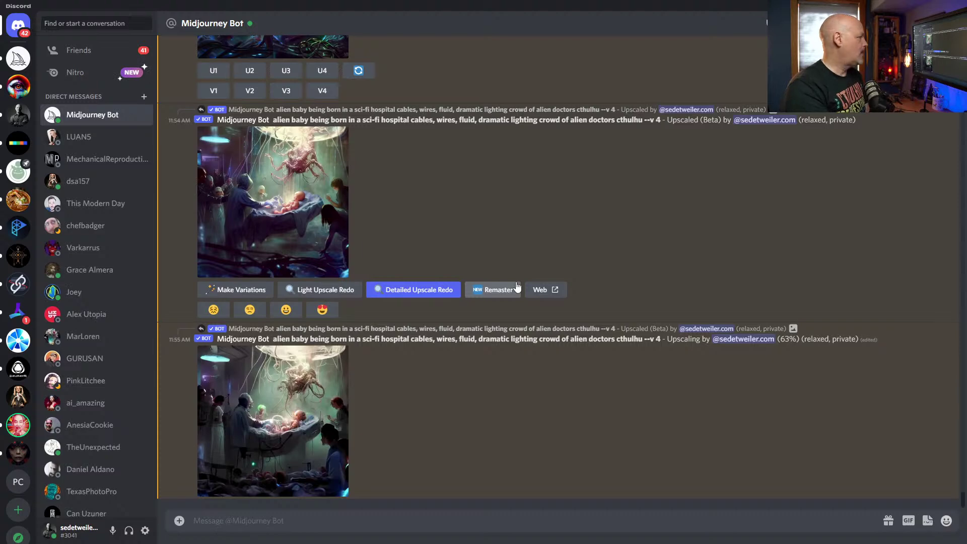
# Step: Compare the Beta, Detailed and original upscales of the "cthulhu" image by viewing each one enlarged
pyautogui.click(307, 258)
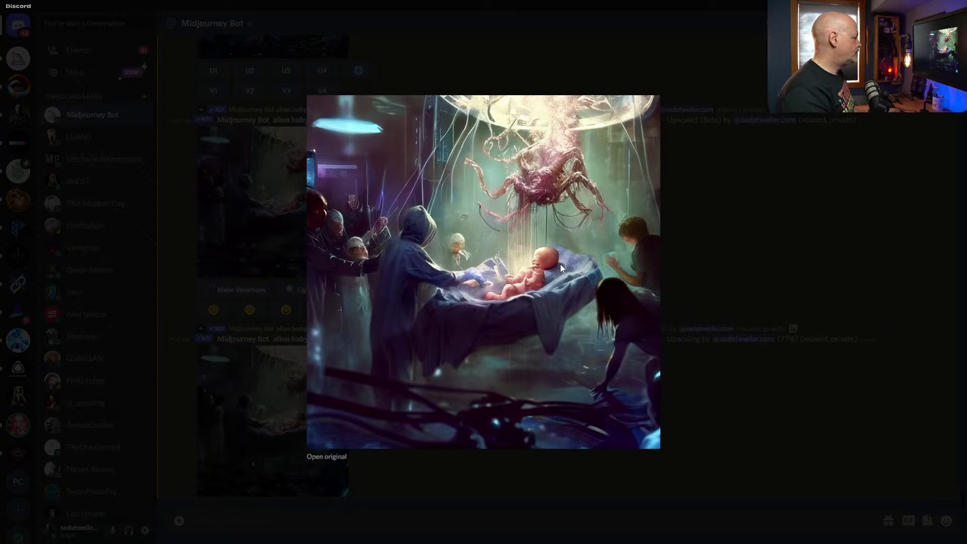
pyautogui.click(738, 264)
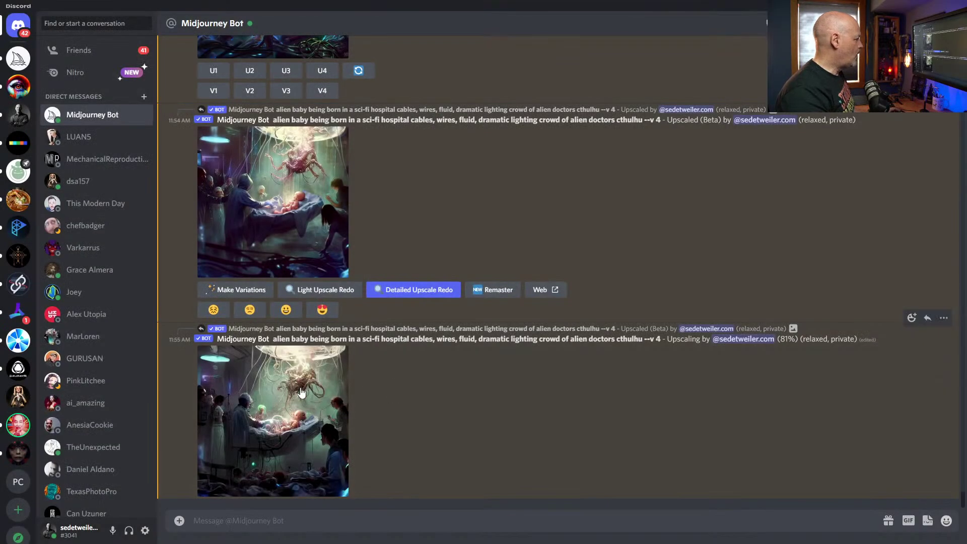
pyautogui.click(272, 418)
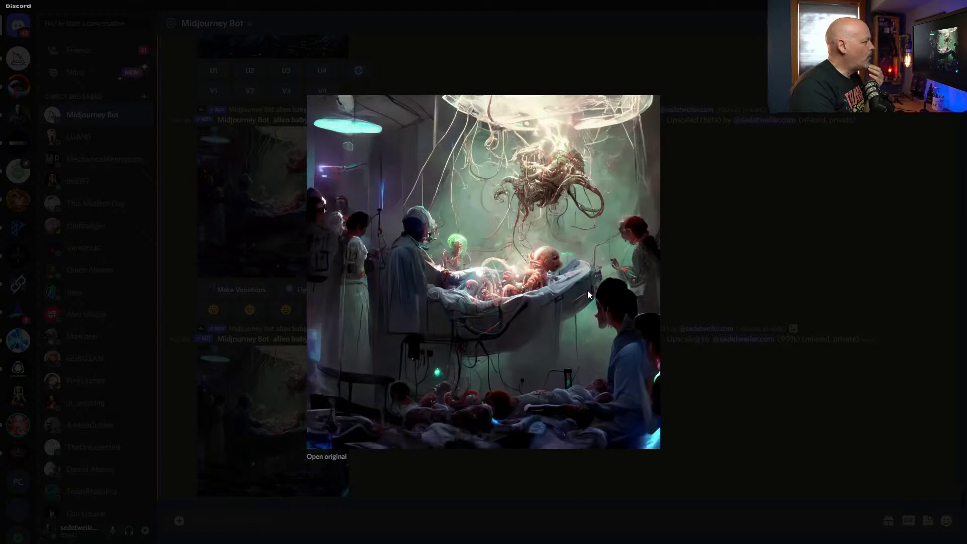
pyautogui.click(722, 423)
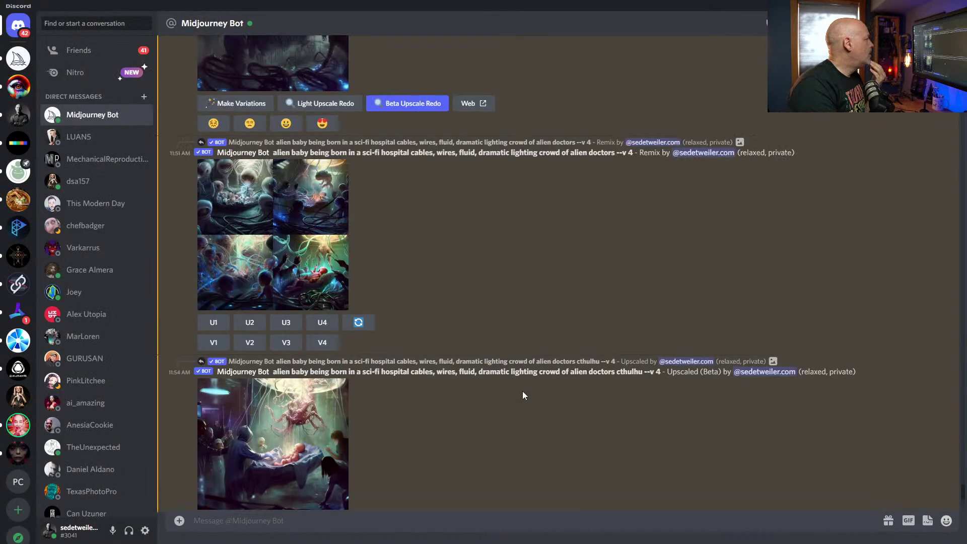
pyautogui.scroll(5, 521, 391)
pyautogui.click(273, 290)
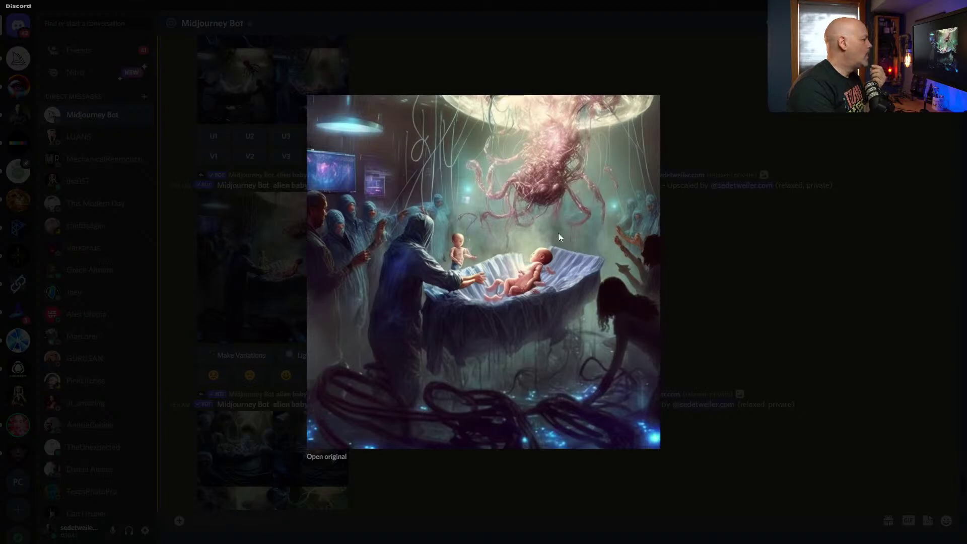
pyautogui.press('Escape')
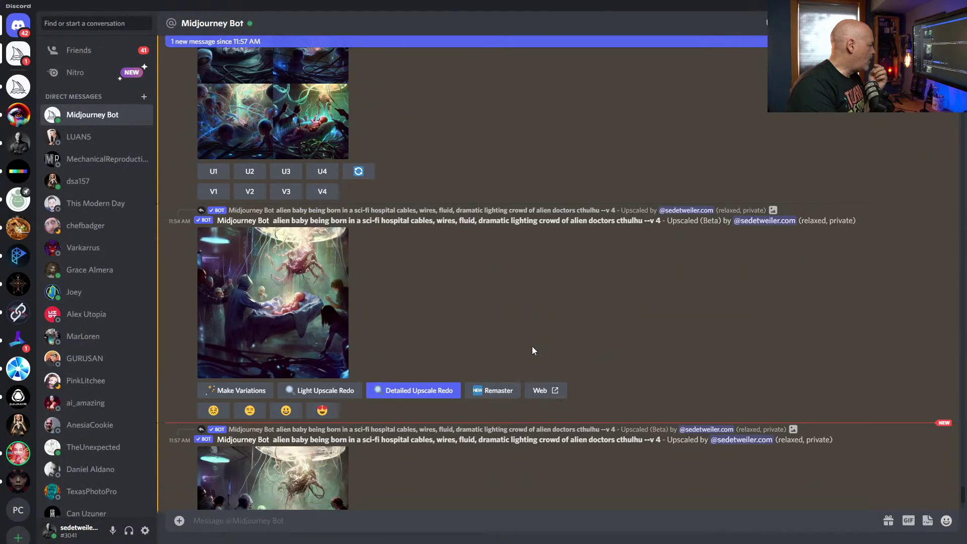
pyautogui.click(272, 383)
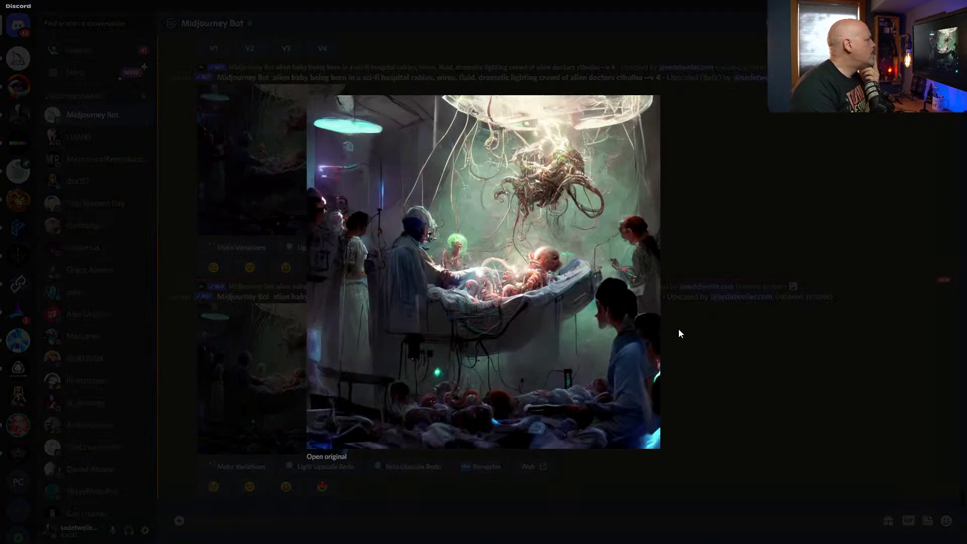
# Step: View the Detailed upscale of the "cthulhu" image enlarged once more
pyautogui.click(755, 346)
pyautogui.click(313, 377)
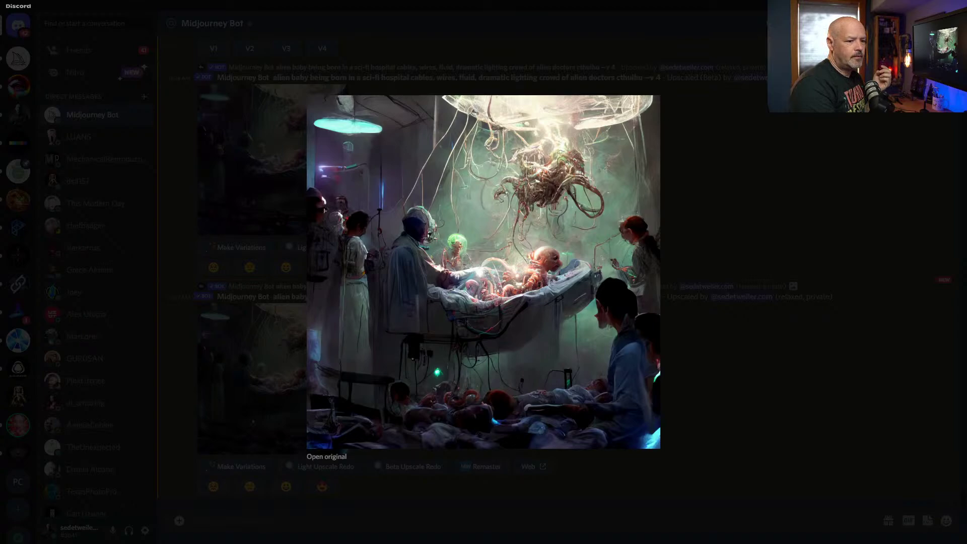
pyautogui.click(851, 127)
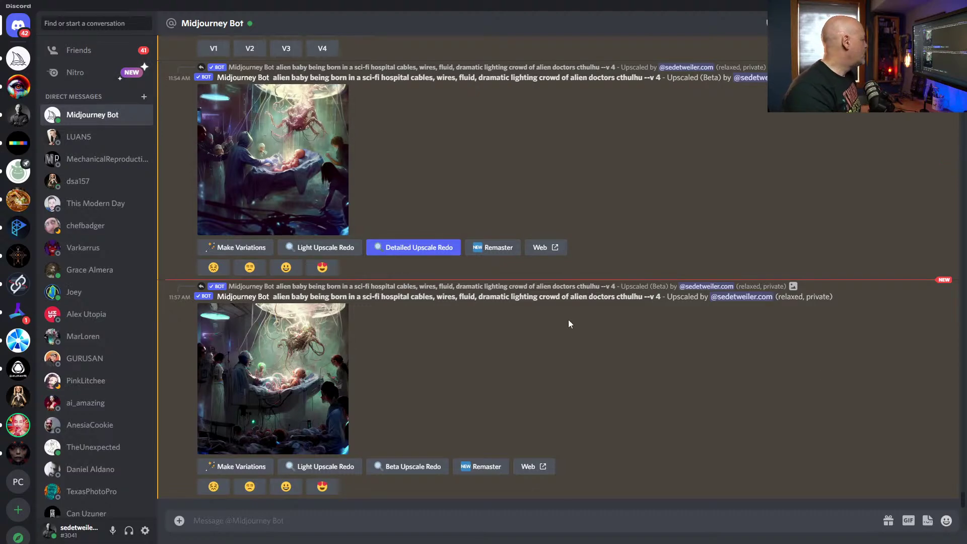
# Step: View the "crowd of alien doctors" remix grid enlarged and upscale its third image
pyautogui.scroll(10, 568, 324)
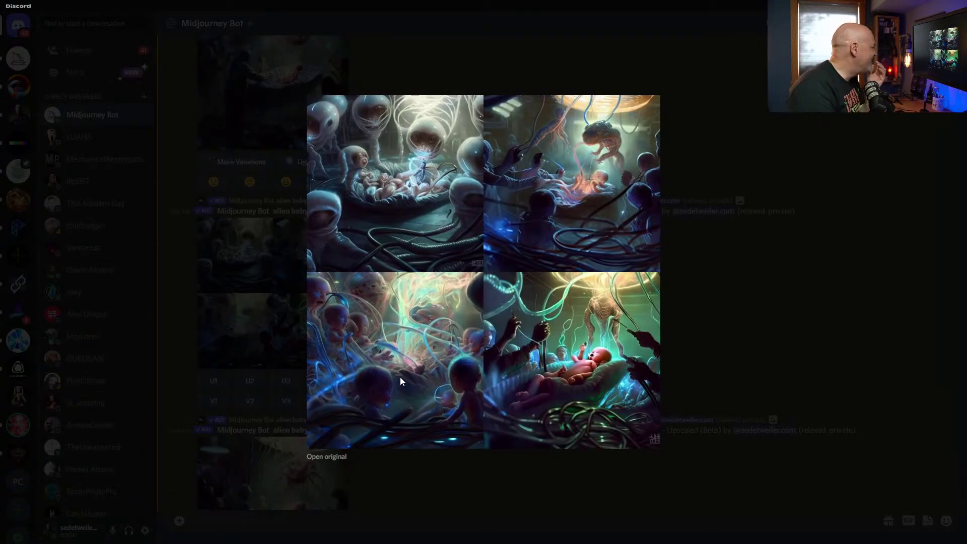
pyautogui.click(717, 344)
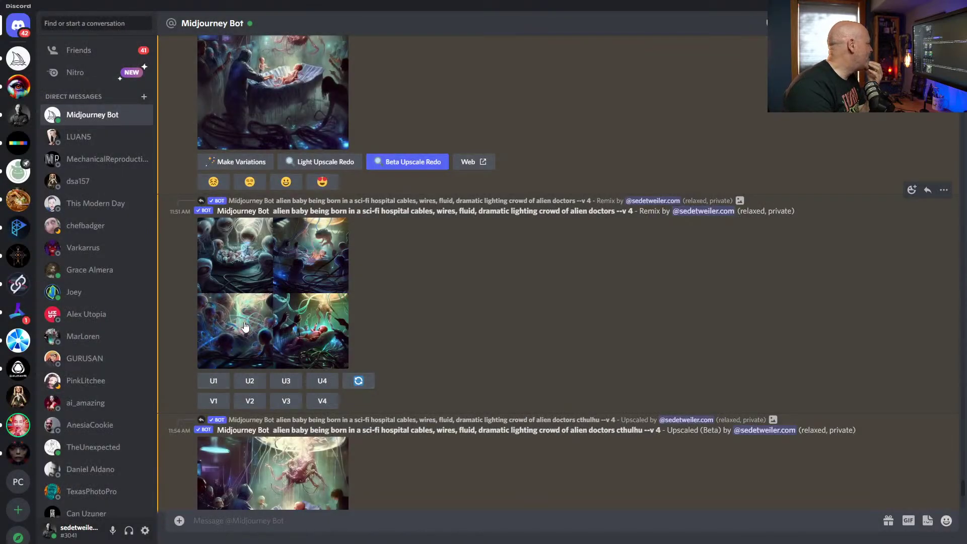
pyautogui.click(285, 384)
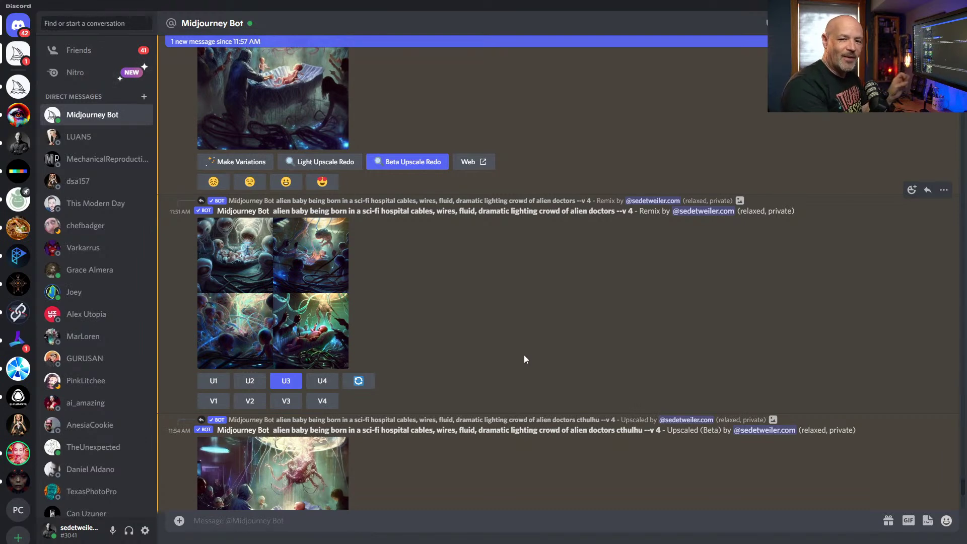
# Step: View the newly upscaled third image of the "crowd of alien doctors" grid enlarged
pyautogui.scroll(-7, 541, 322)
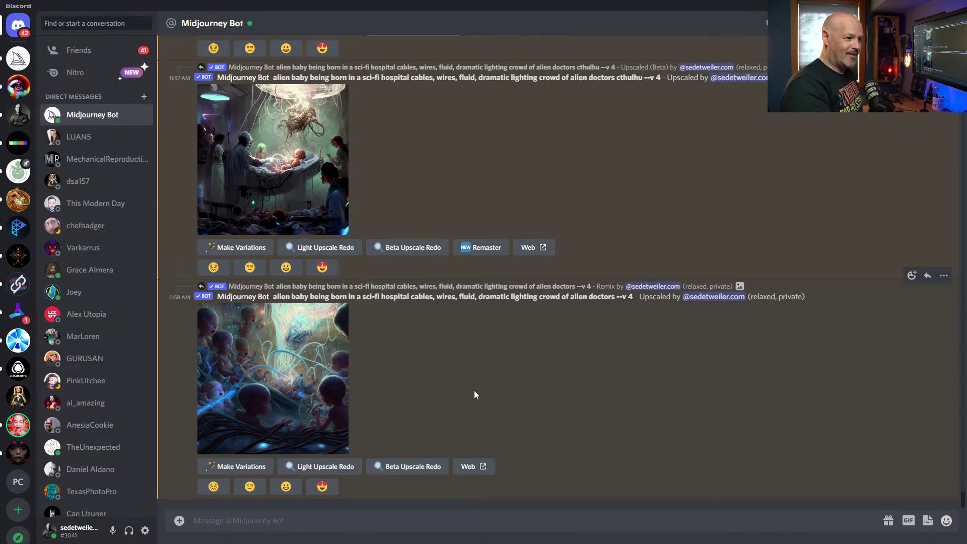
pyautogui.click(308, 363)
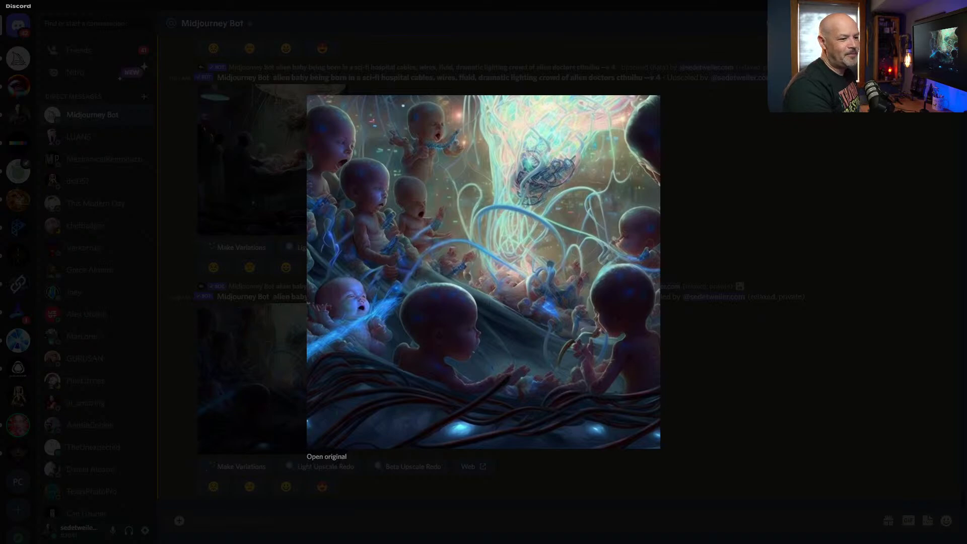
pyautogui.click(885, 164)
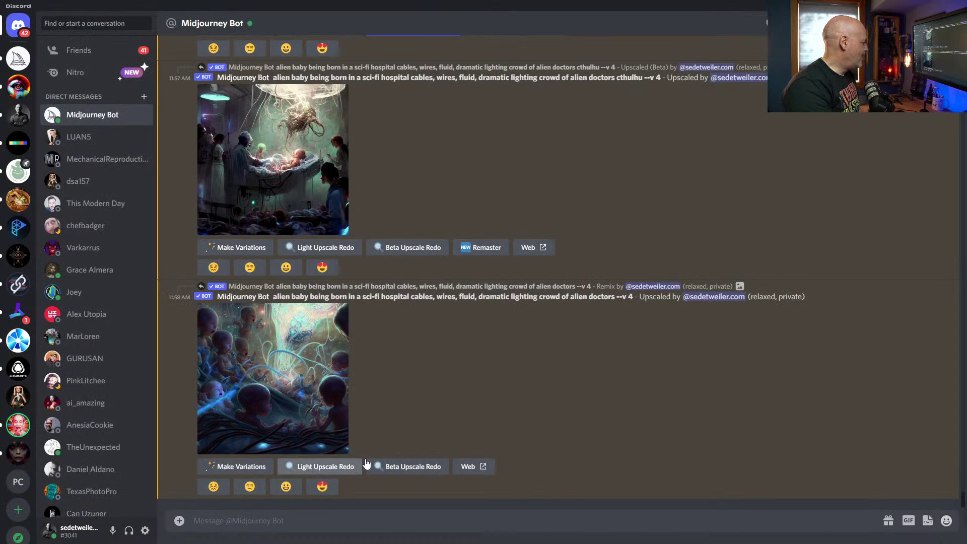
# Step: Redo that image's upscale with the Beta and Light upscalers, and request variations of it with the same prompt
pyautogui.click(409, 467)
pyautogui.click(323, 439)
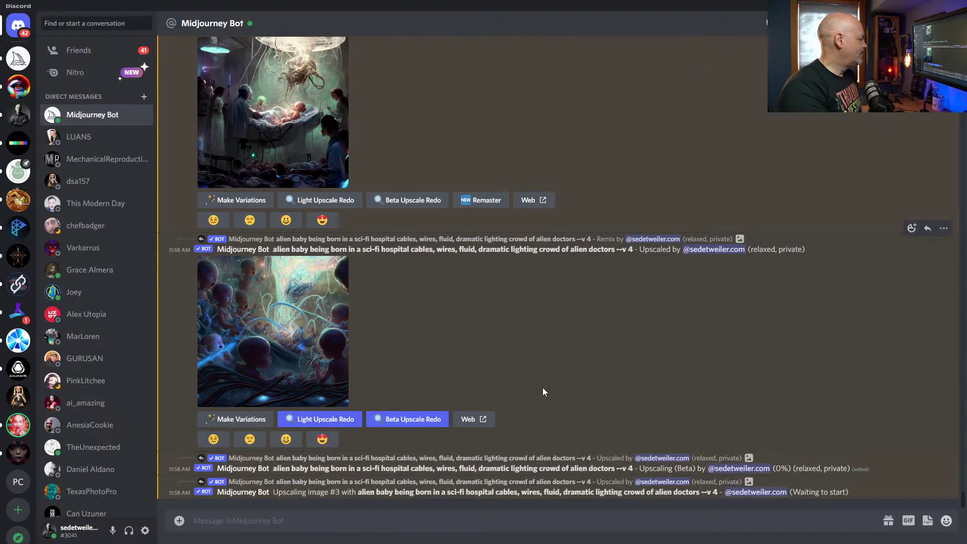
pyautogui.click(219, 425)
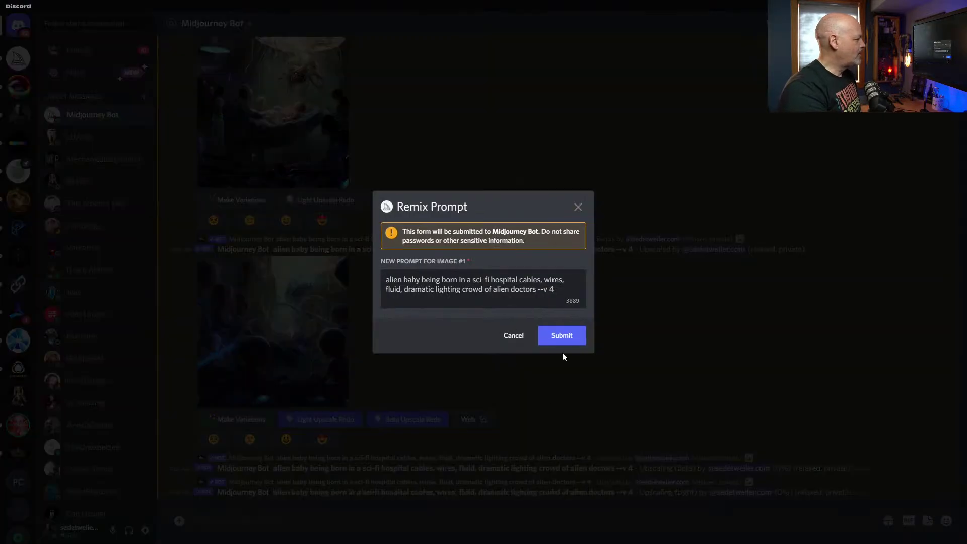
pyautogui.click(568, 338)
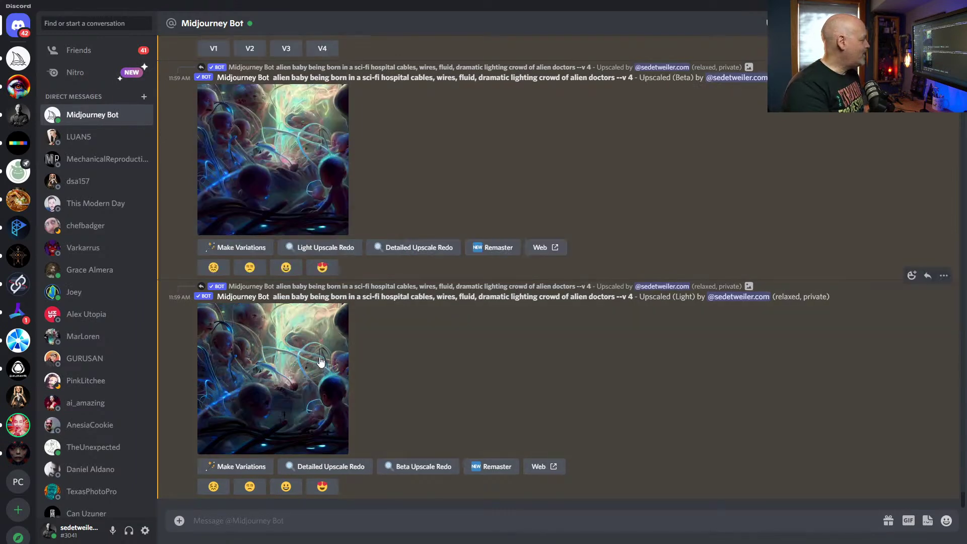
# Step: Compare the Light and Beta upscales of the "crowd of alien doctors" image by viewing each one enlarged
pyautogui.click(313, 361)
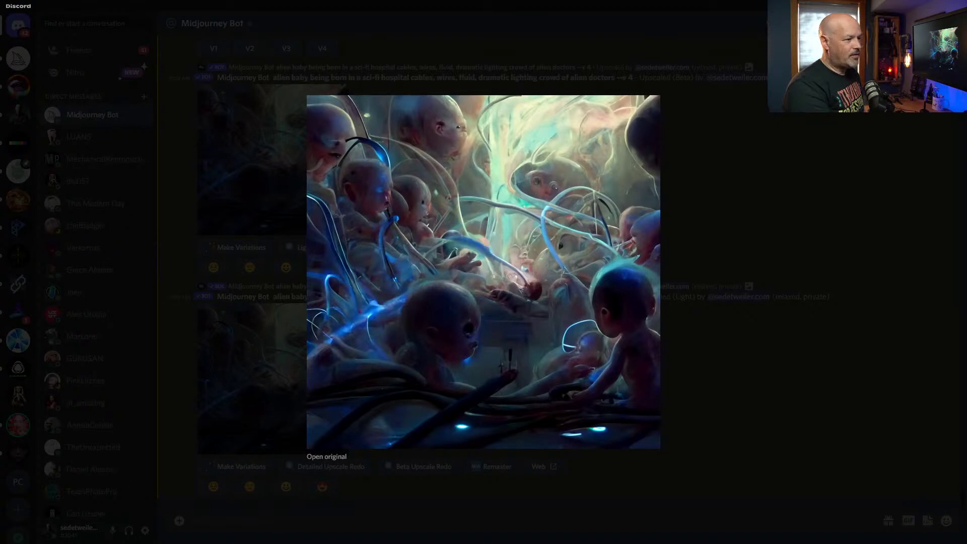
pyautogui.click(835, 198)
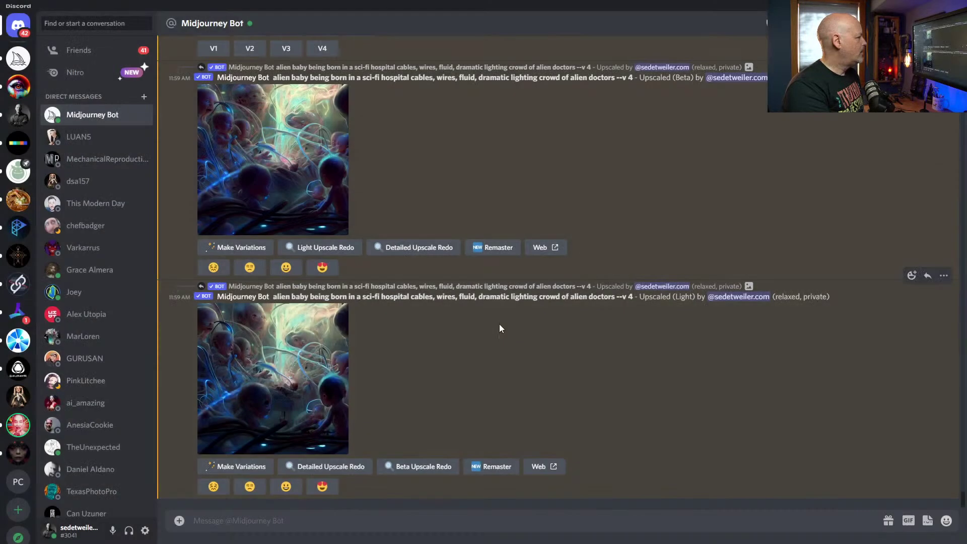
pyautogui.scroll(3, 494, 326)
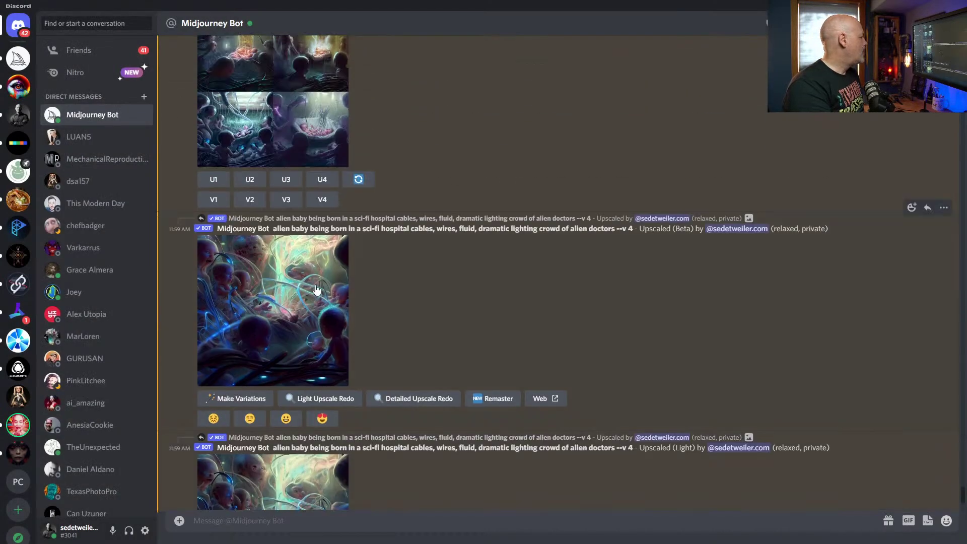
pyautogui.click(271, 298)
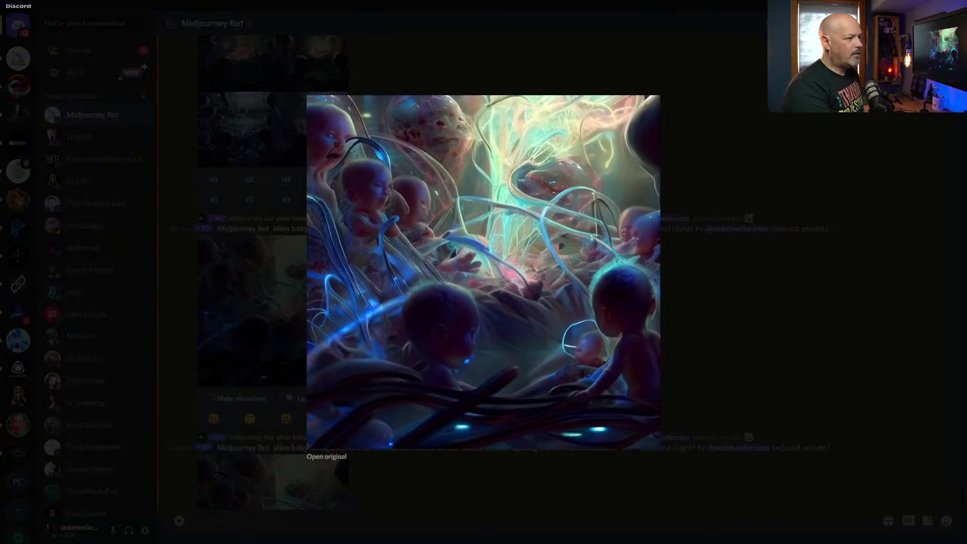
pyautogui.click(809, 302)
# Step: Request a Detailed Upscale Redo of the Light upscale and view the resulting image enlarged
pyautogui.scroll(-3, 537, 331)
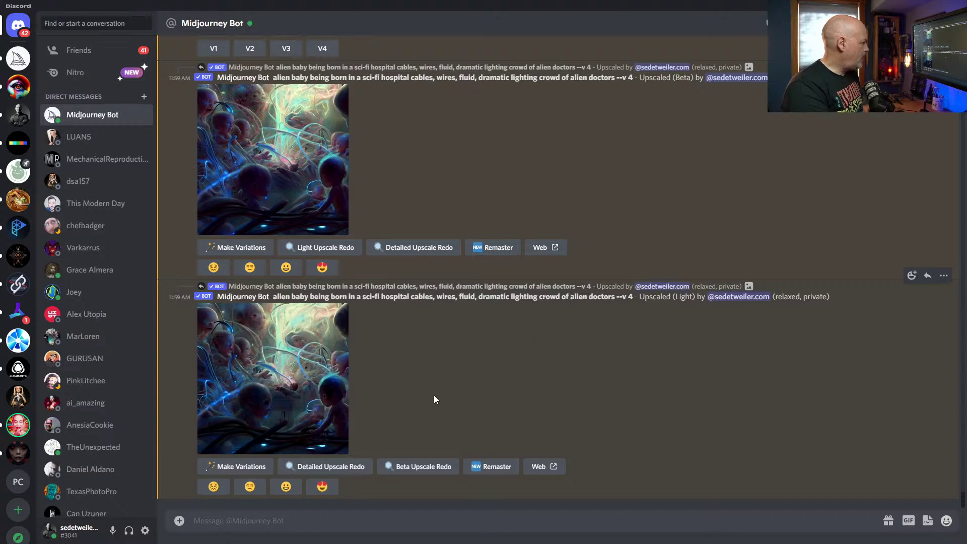
pyautogui.scroll(9, 463, 375)
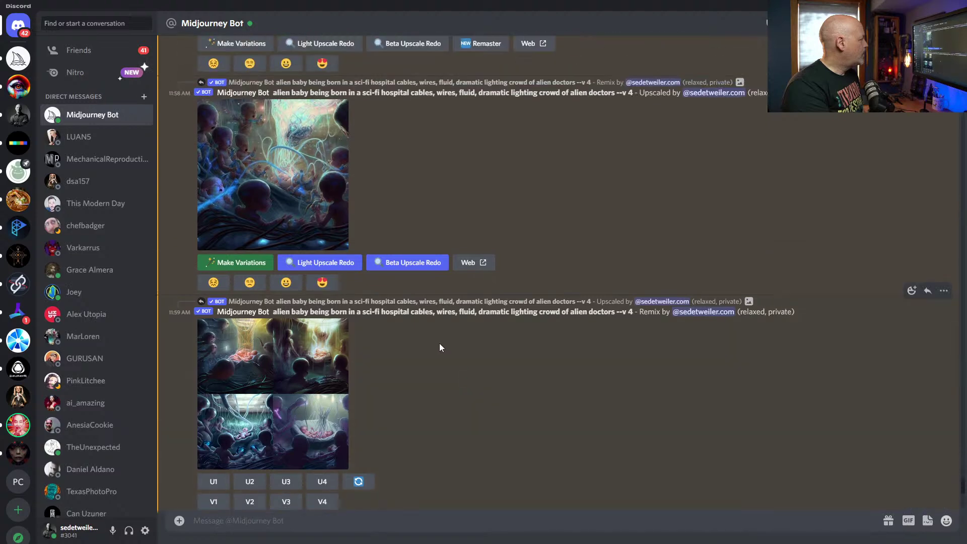
pyautogui.scroll(-9, 460, 373)
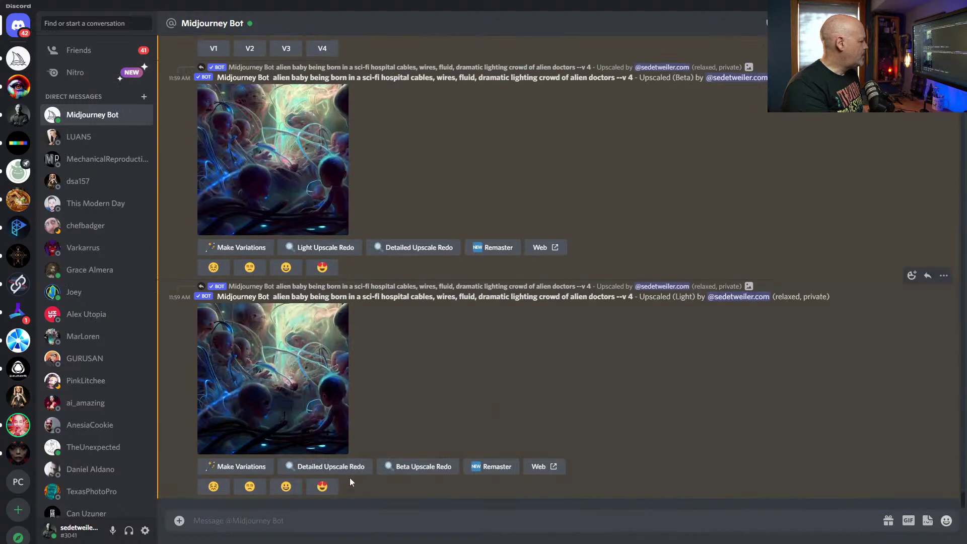
pyautogui.click(327, 466)
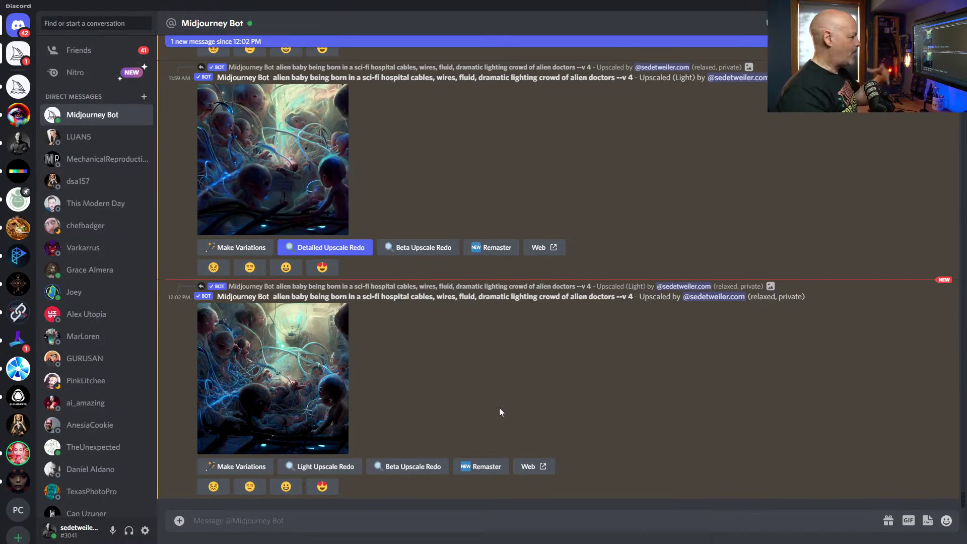
pyautogui.click(268, 389)
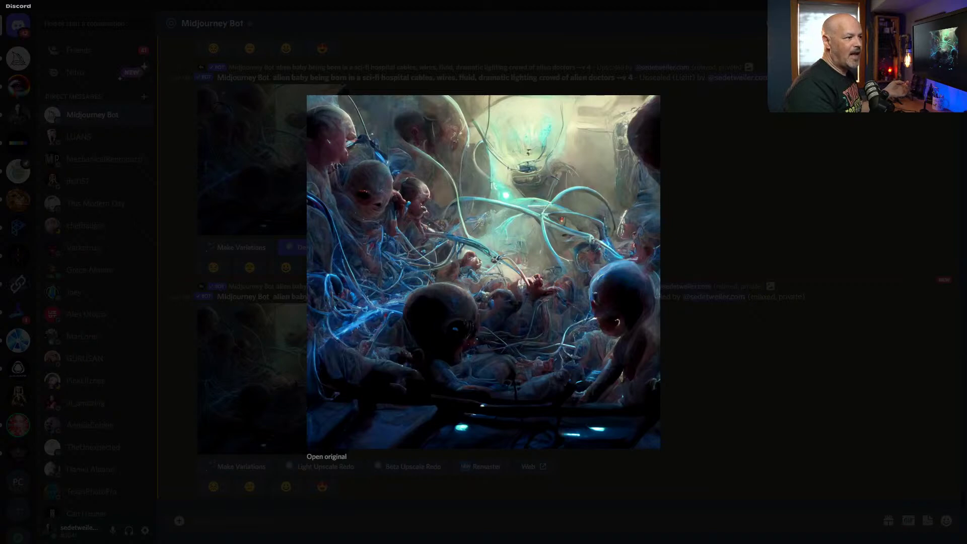
pyautogui.click(871, 185)
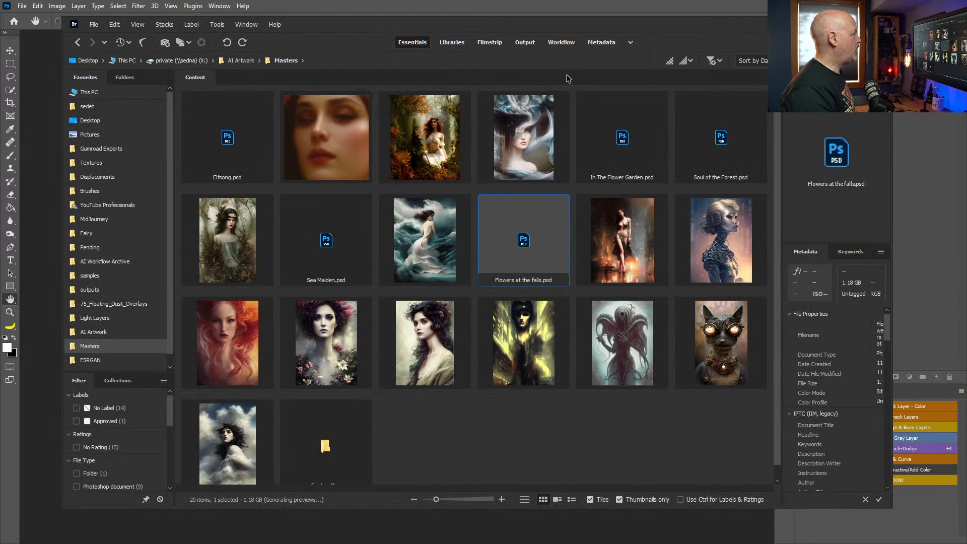
# Step: Switch to Adobe Bridge and go to the Desktop\yt\yt folder holding the saved upscales
pyautogui.click(563, 61)
pyautogui.write('C:\\Users\\sedet\\OneDrive\\Desktop\\yt\\yt')
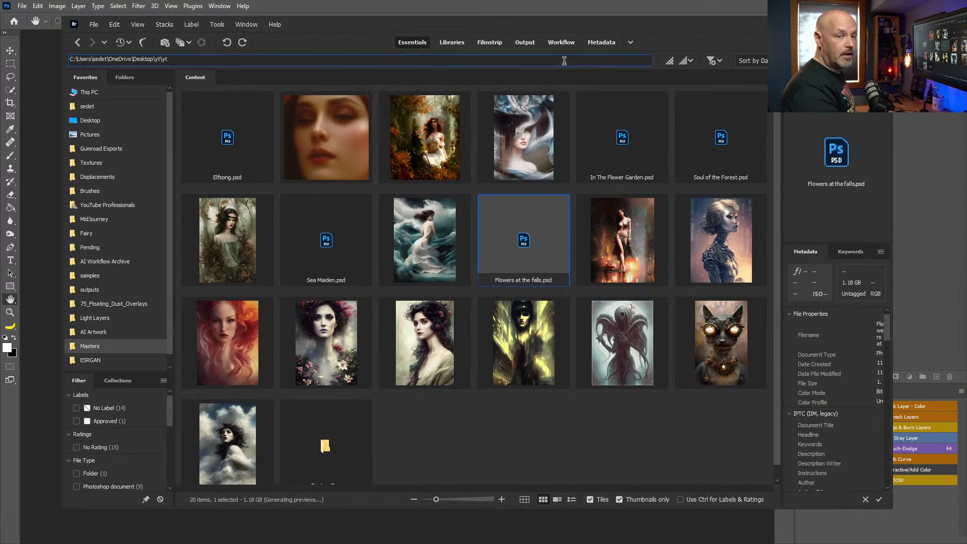
pyautogui.press('Return')
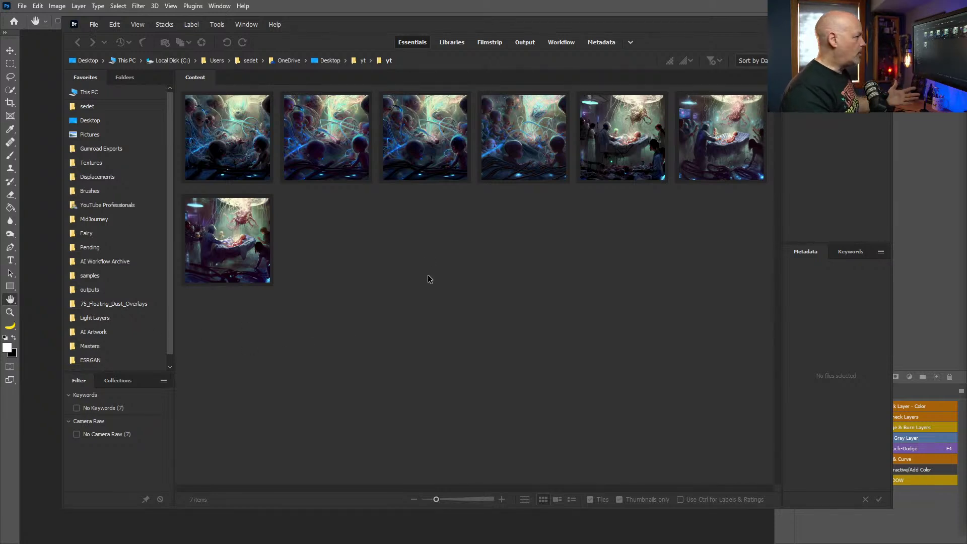
pyautogui.rightClick(449, 162)
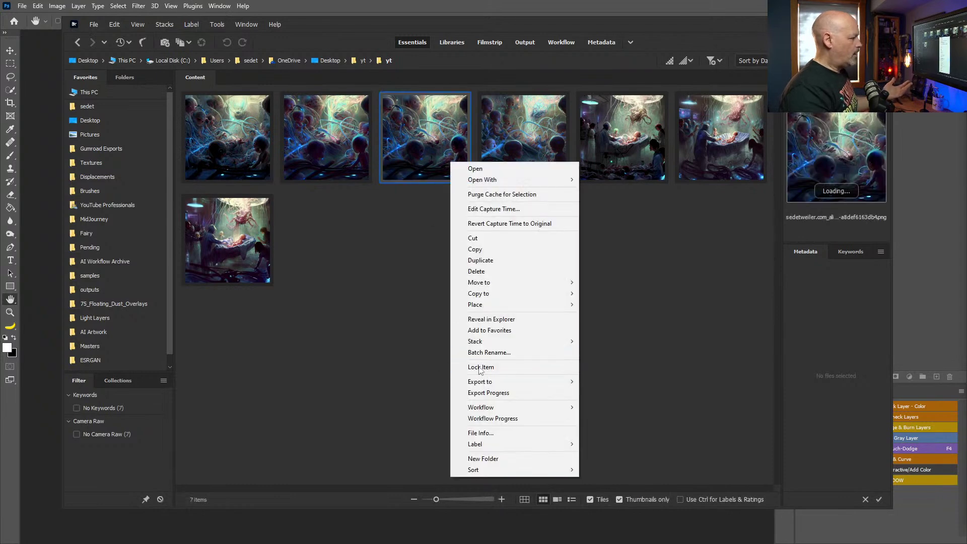
pyautogui.moveTo(498, 444)
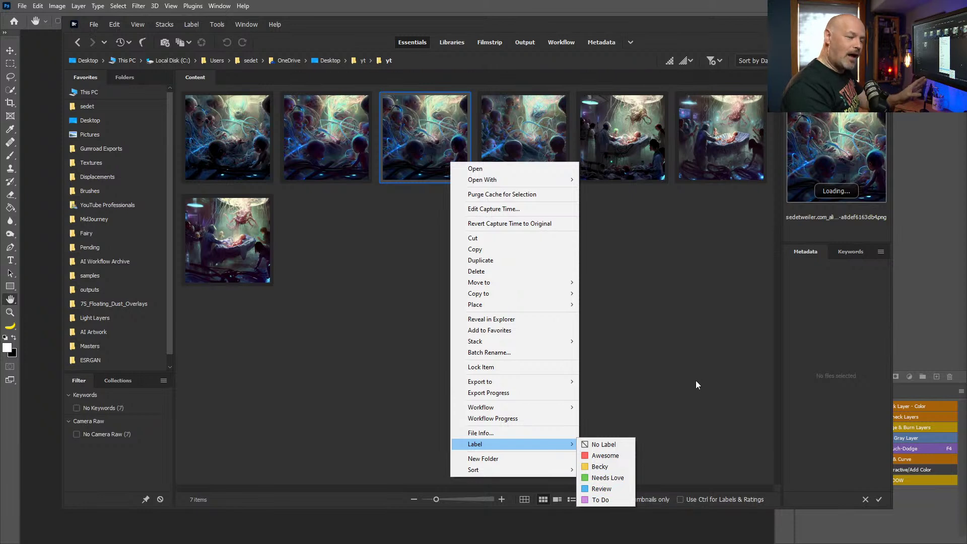
pyautogui.click(664, 360)
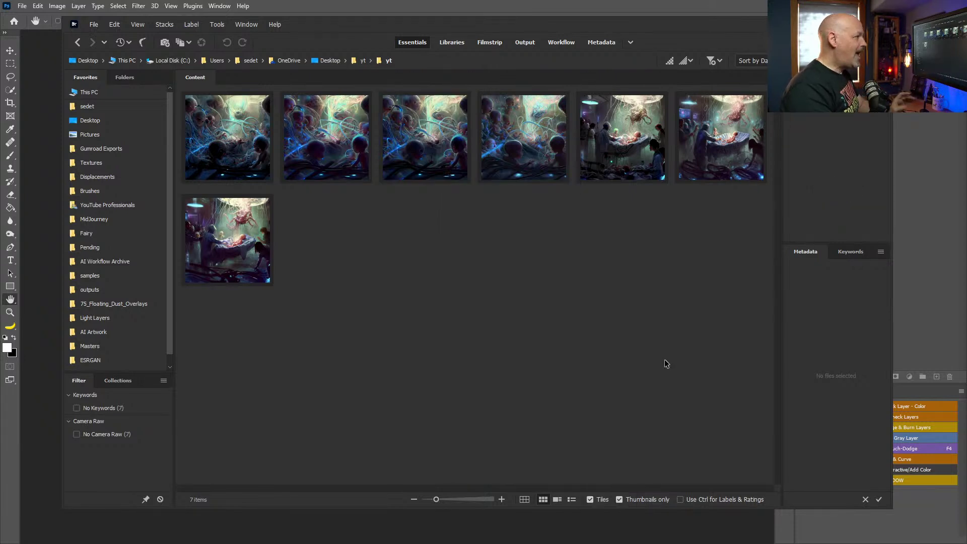
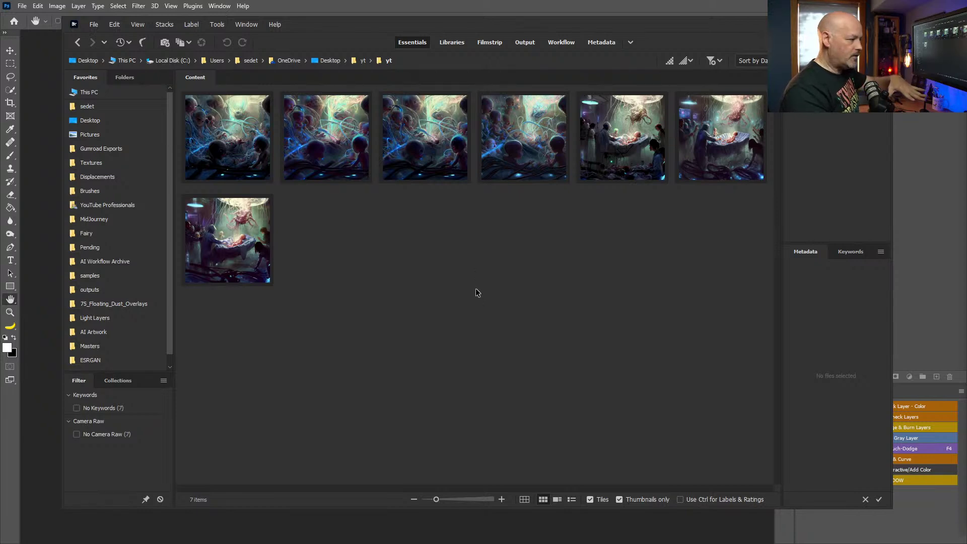
# Step: Compare the Detailed, Beta, Light and original upscales of the "crowd of alien doctors" image one after another in full-screen preview
pyautogui.press('Right')
pyautogui.press('space')
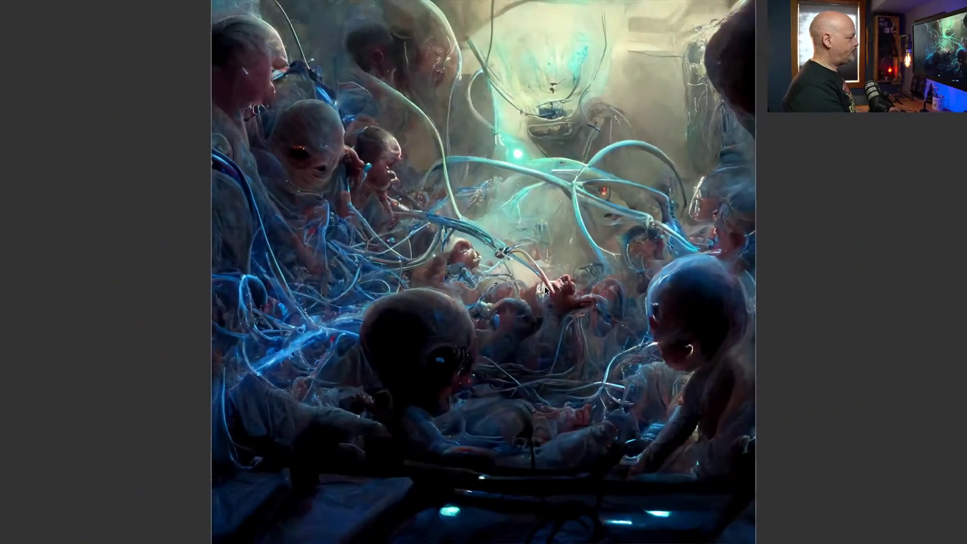
pyautogui.press('Right')
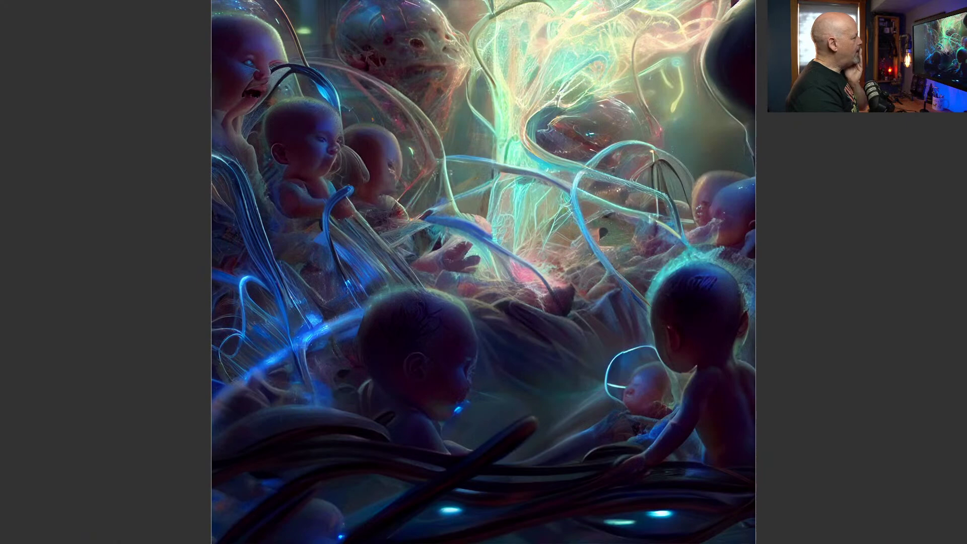
pyautogui.press('Right')
pyautogui.press('Right')
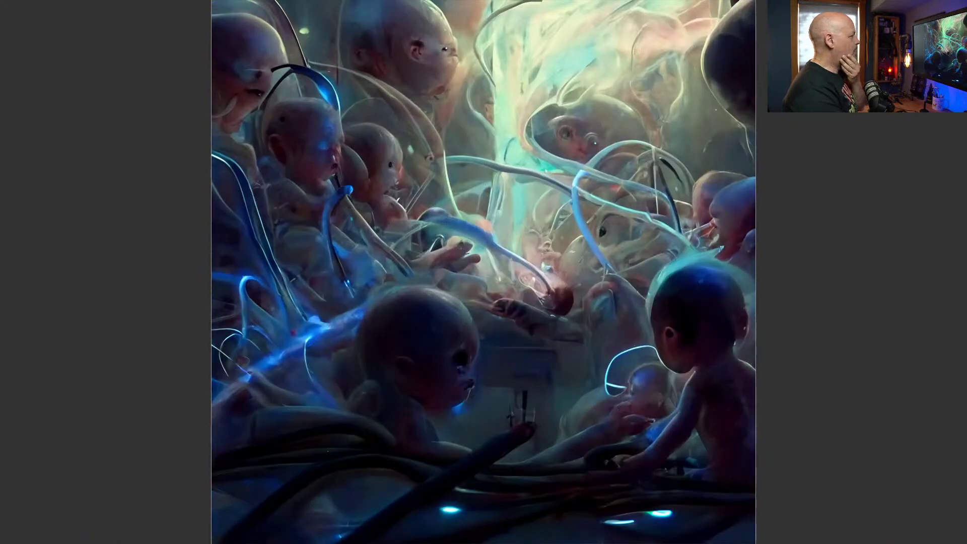
pyautogui.press('Right')
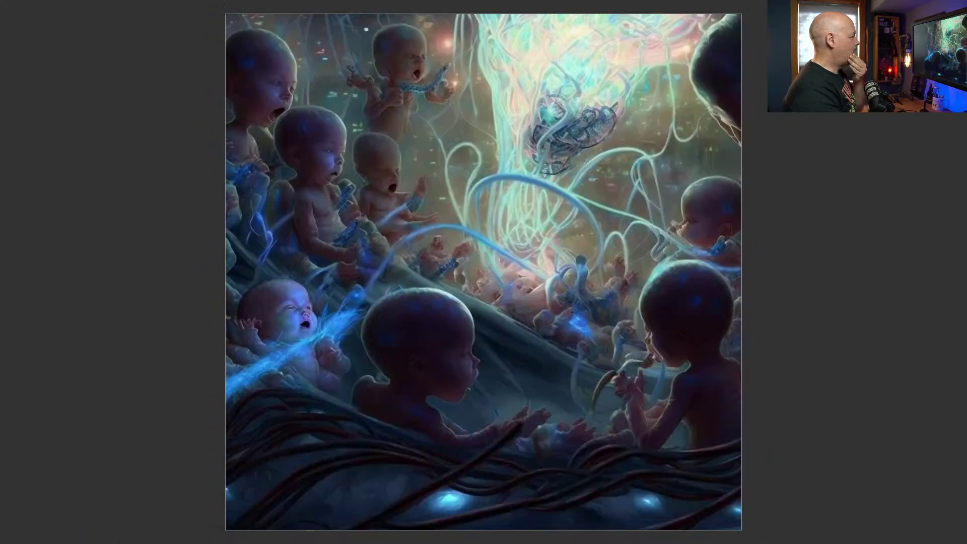
pyautogui.press('Right')
pyautogui.press('Right')
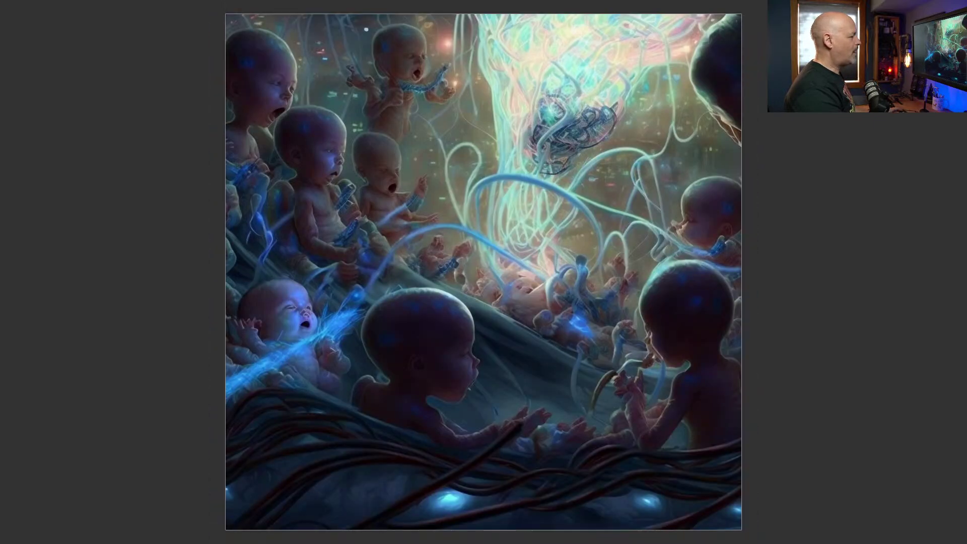
pyautogui.press('Right')
pyautogui.press('Left')
pyautogui.press('space')
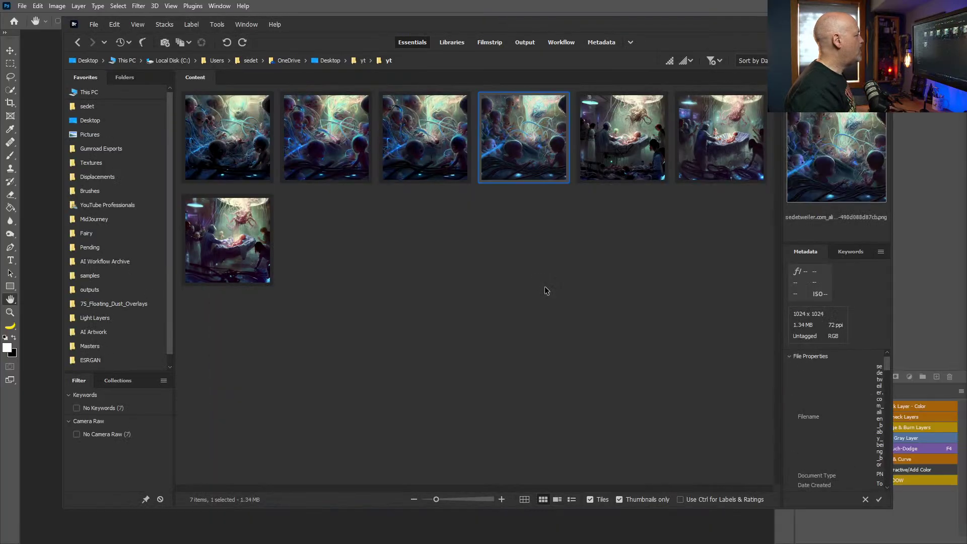
# Step: Open the folder's first four images together in Photoshop and bring the Light upscale to the front
pyautogui.keyDown('shift'); pyautogui.click(257, 171); pyautogui.keyUp('shift')
pyautogui.moveTo(257, 172); pyautogui.dragTo(545, 294)
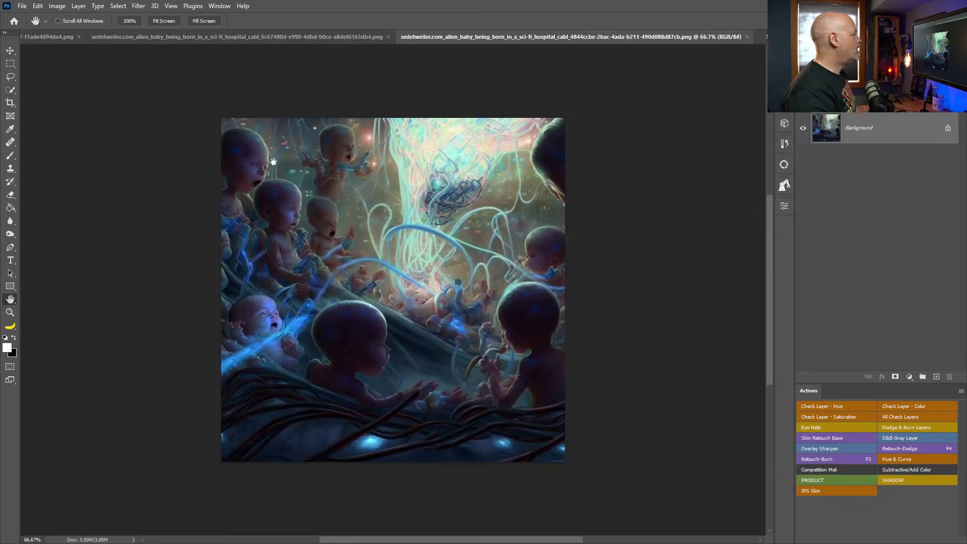
pyautogui.click(279, 37)
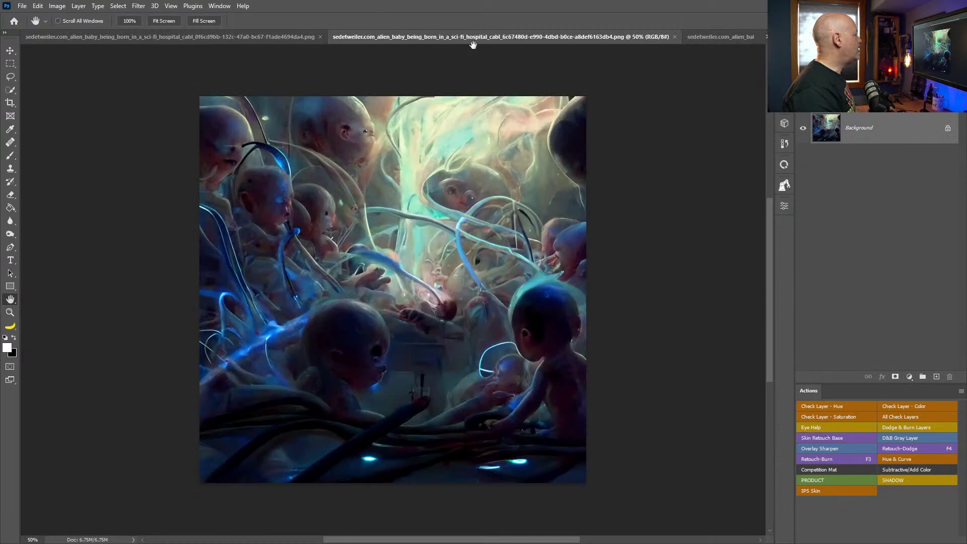
# Step: Turn on the rulers and compare the pixel dimensions of the Light, Beta and original upscale images
pyautogui.hotkey('ctrl', 'r')
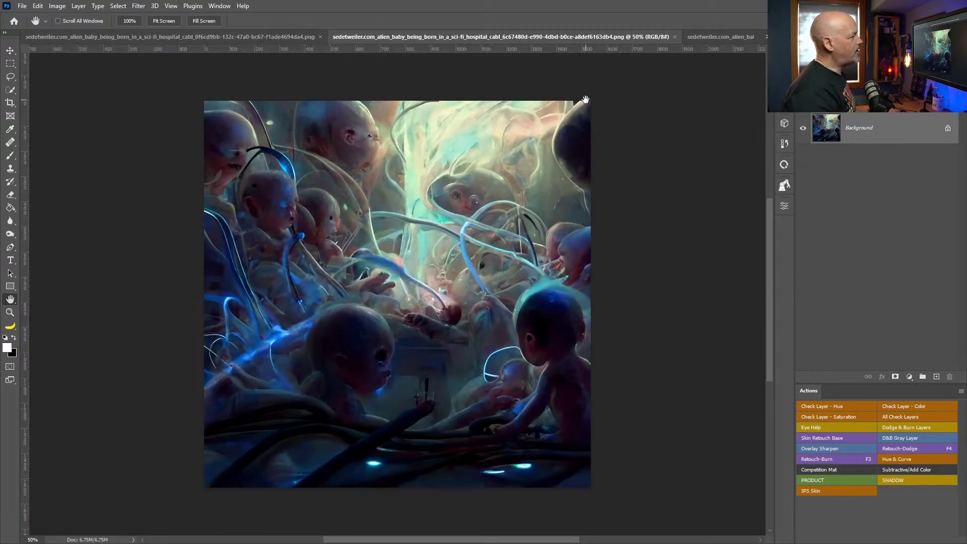
pyautogui.click(246, 38)
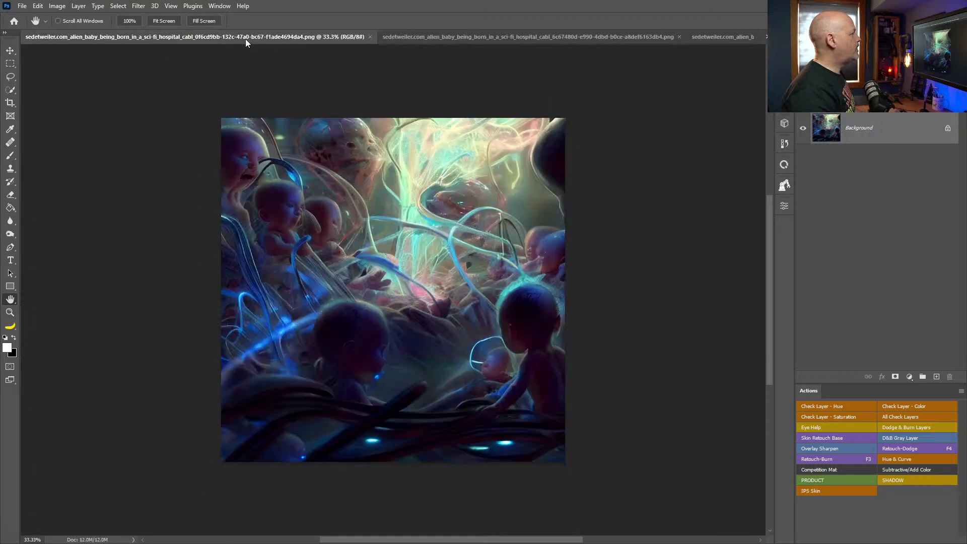
pyautogui.hotkey('ctrl', 'r')
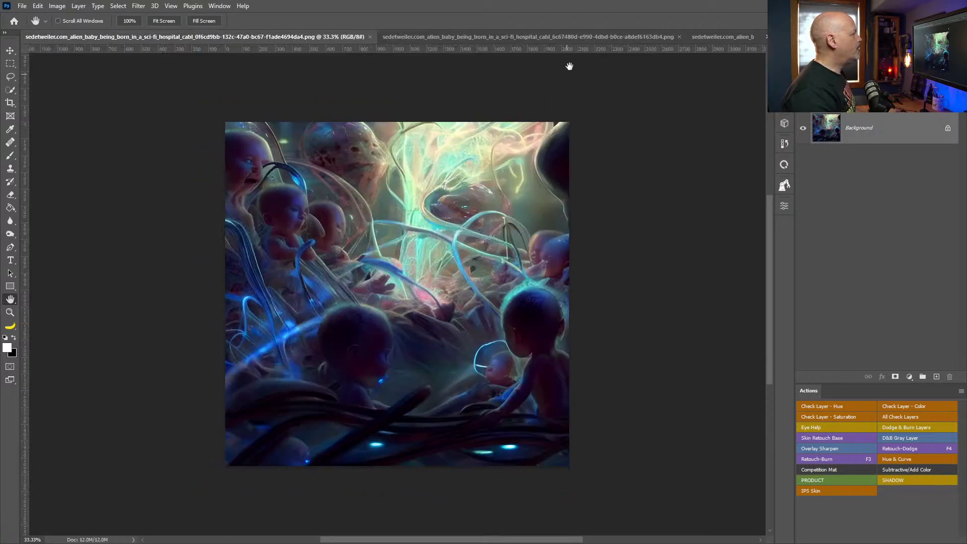
pyautogui.click(713, 37)
pyautogui.hotkey('ctrl', 'r')
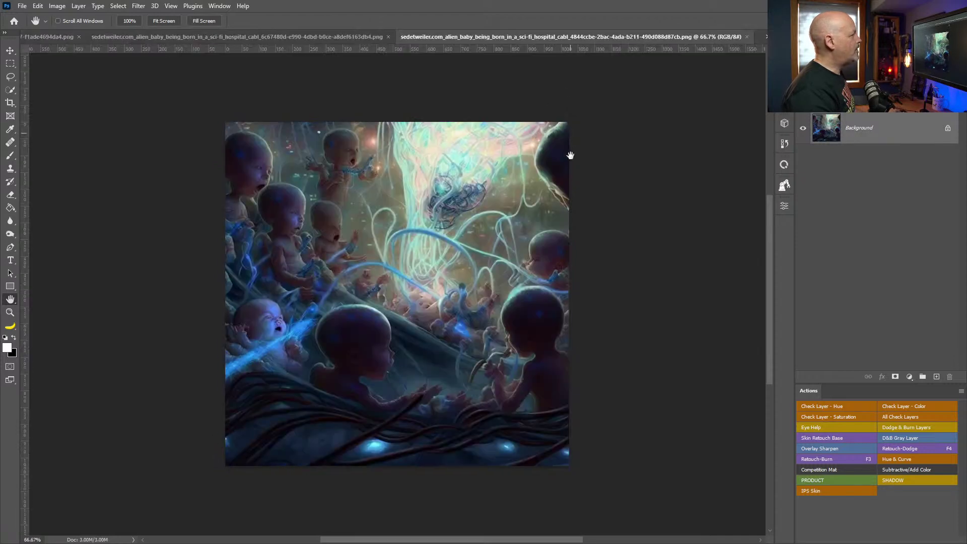
pyautogui.click(50, 36)
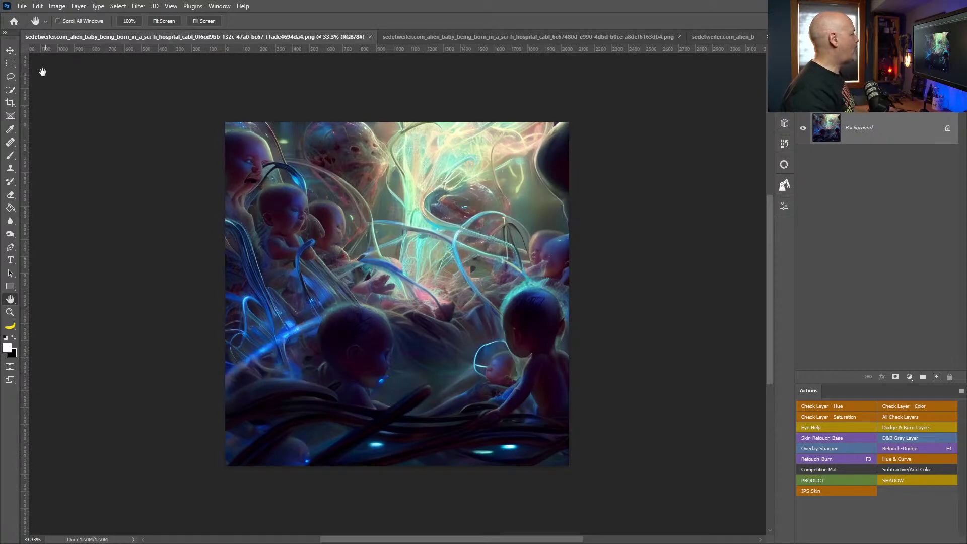
pyautogui.click(722, 37)
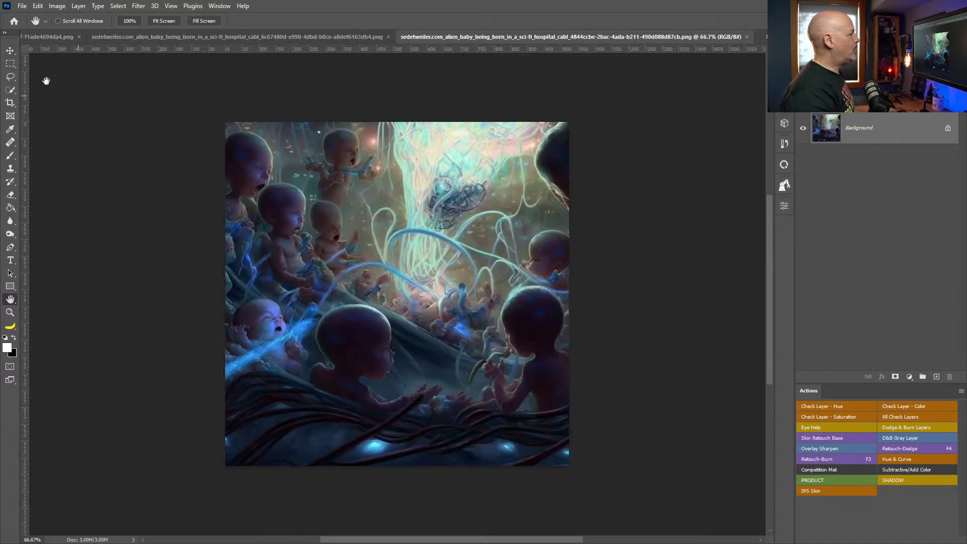
# Step: Copy the original upscale image into the Beta upscale document as a new layer
pyautogui.click(9, 52)
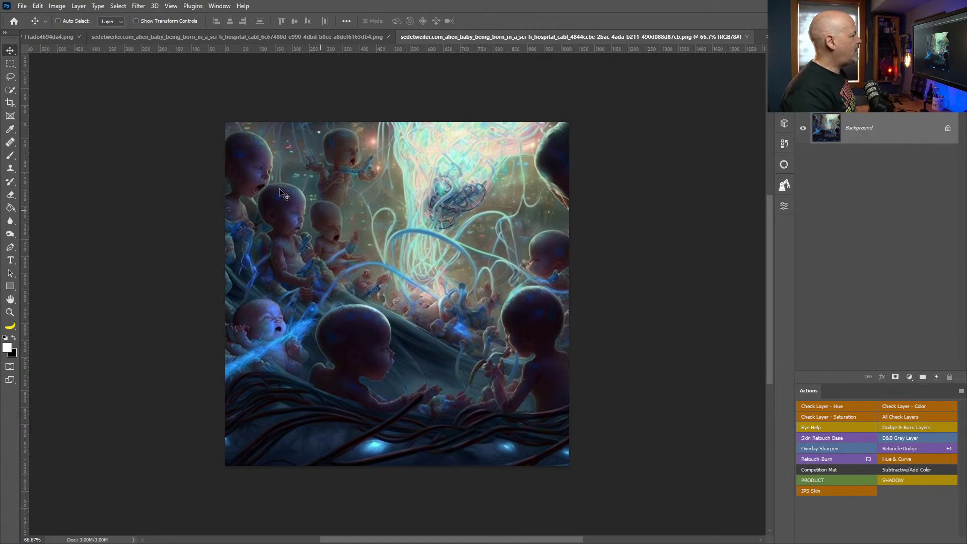
pyautogui.moveTo(454, 248); pyautogui.dragTo(521, 202)
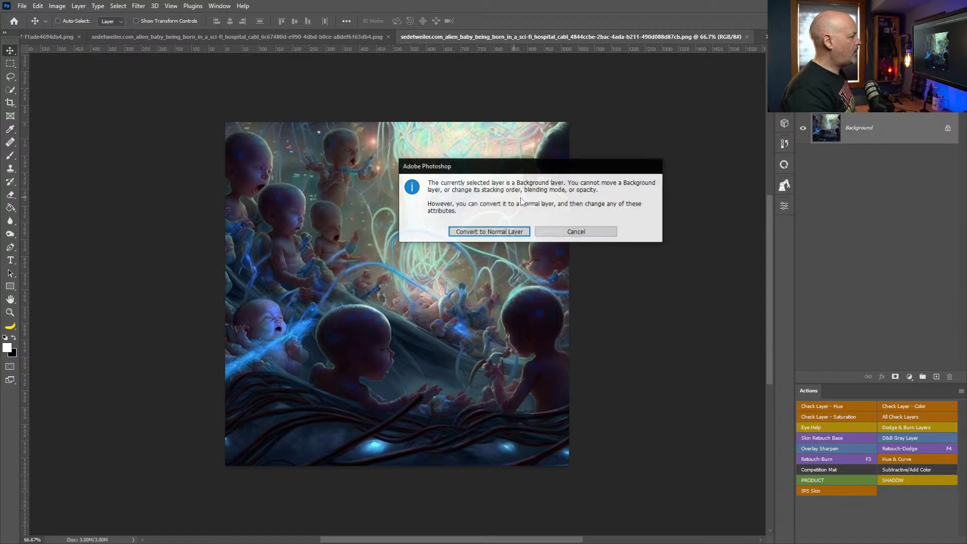
pyautogui.click(575, 232)
pyautogui.moveTo(336, 173); pyautogui.dragTo(400, 291)
# Step: Copy the Light upscale into the Beta upscale document as another layer and close the Light upscale's file
pyautogui.click(536, 38)
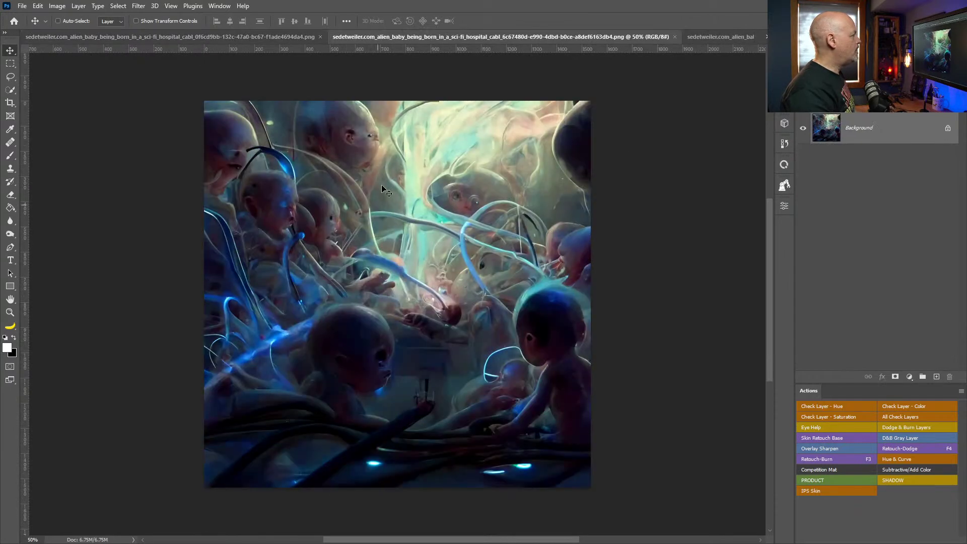
pyautogui.moveTo(162, 65)
pyautogui.mouseDown()
pyautogui.moveTo(160, 40)
pyautogui.moveTo(160, 65)
pyautogui.mouseUp()
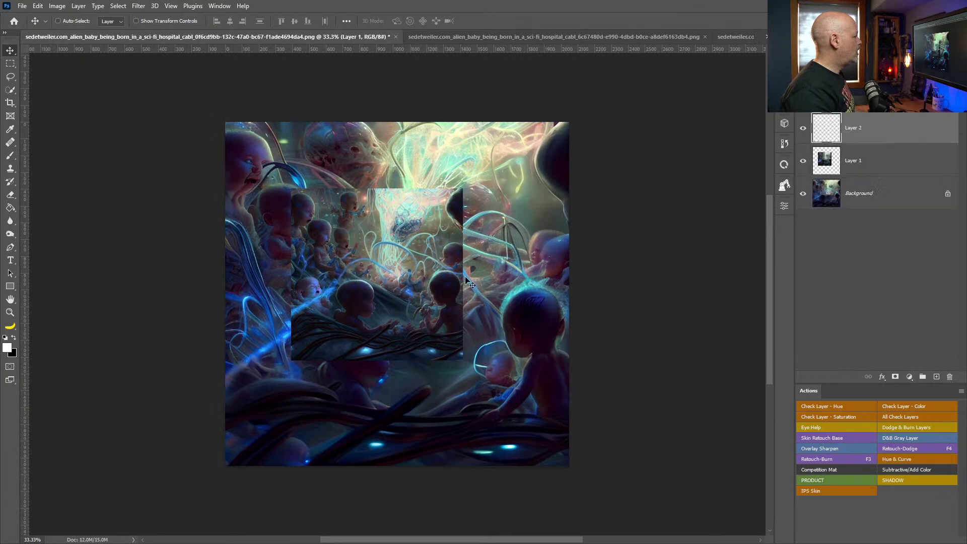
pyautogui.click(705, 37)
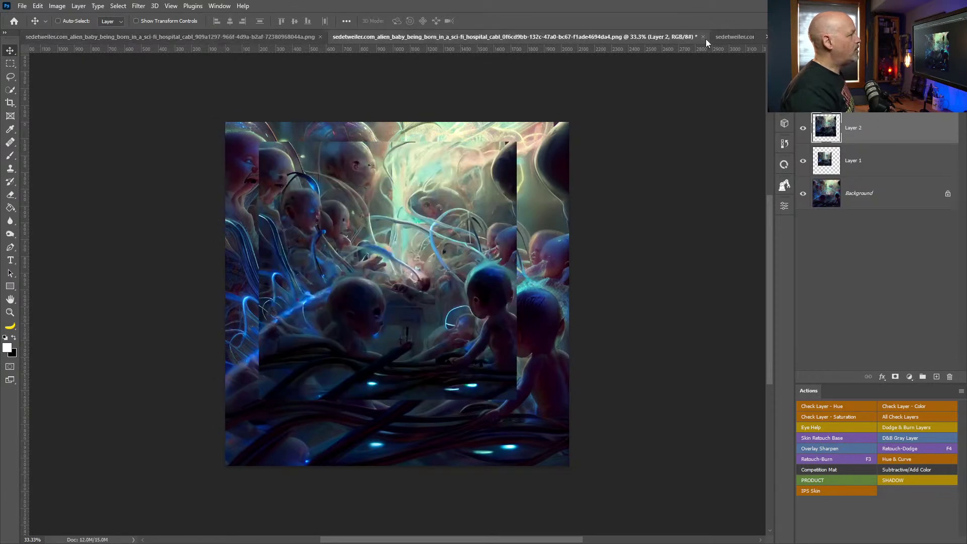
# Step: Copy the Detailed upscale into the Beta upscale document as a layer and close the Detailed and original image files
pyautogui.click(741, 37)
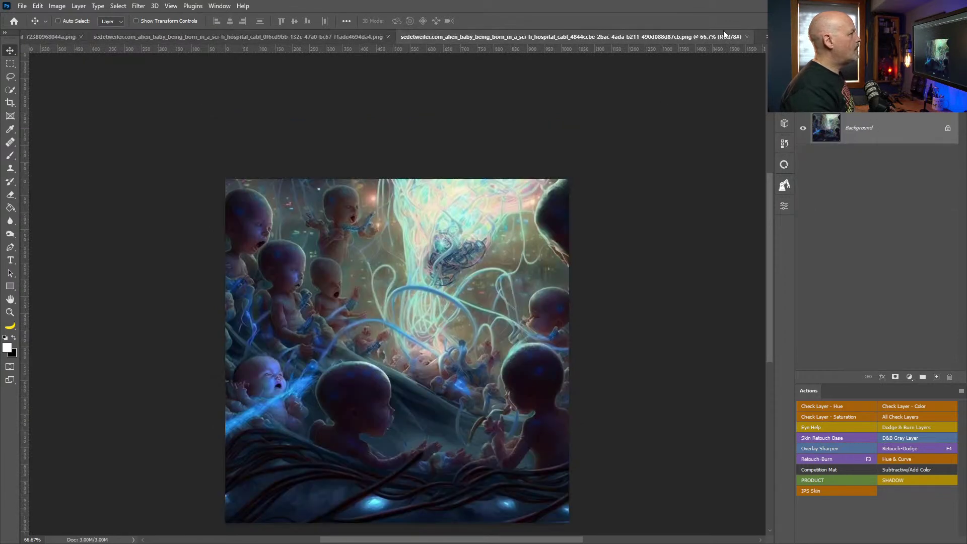
pyautogui.click(213, 36)
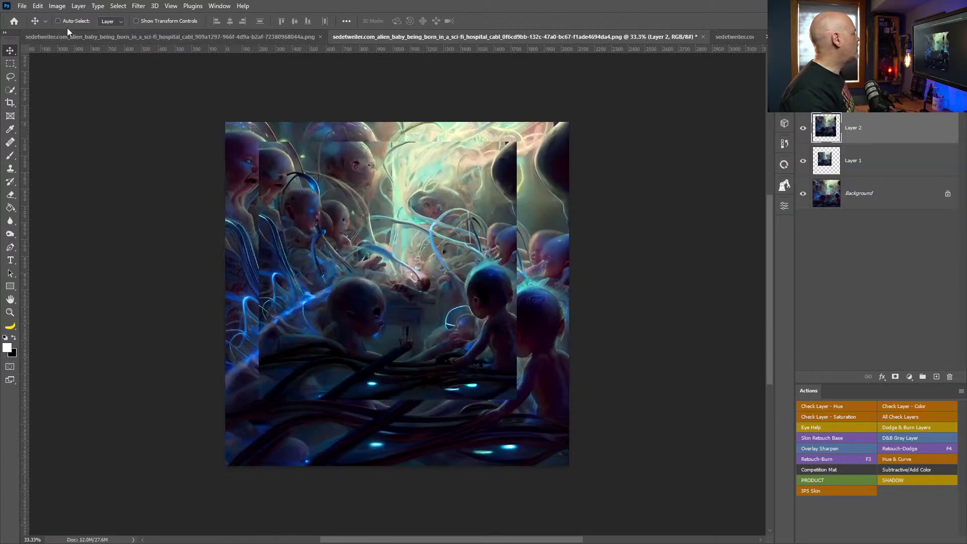
pyautogui.click(149, 36)
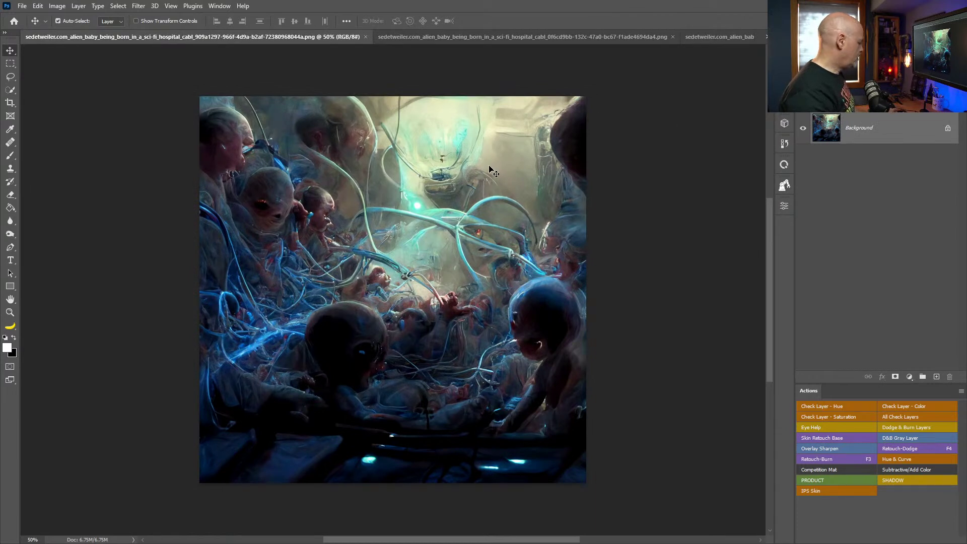
pyautogui.hotkey('ctrl', 'r')
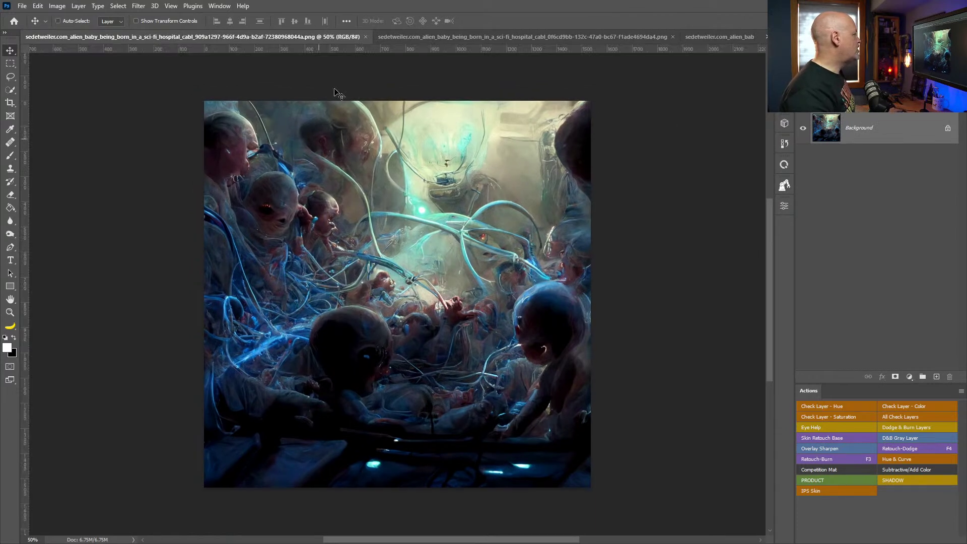
pyautogui.scroll(3, 465, 46)
pyautogui.click(465, 38)
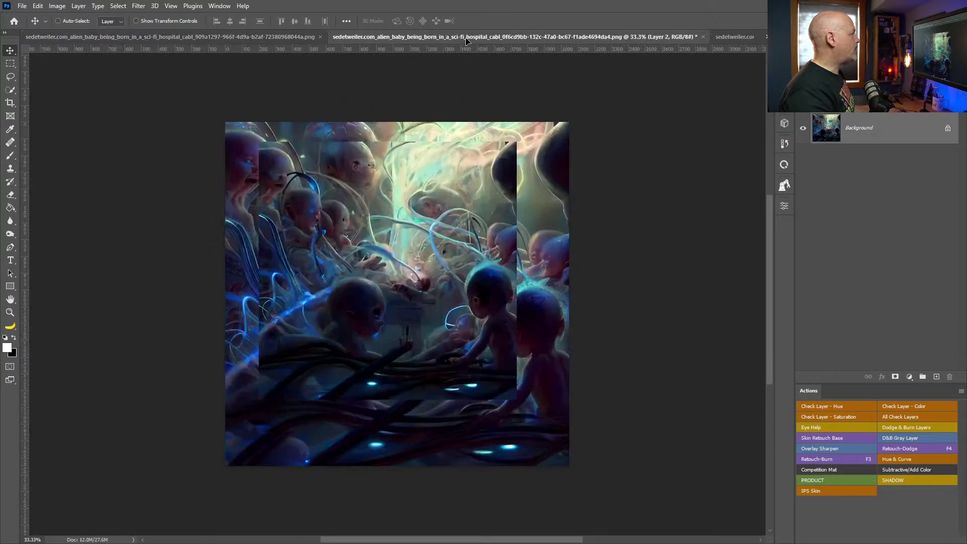
pyautogui.click(319, 37)
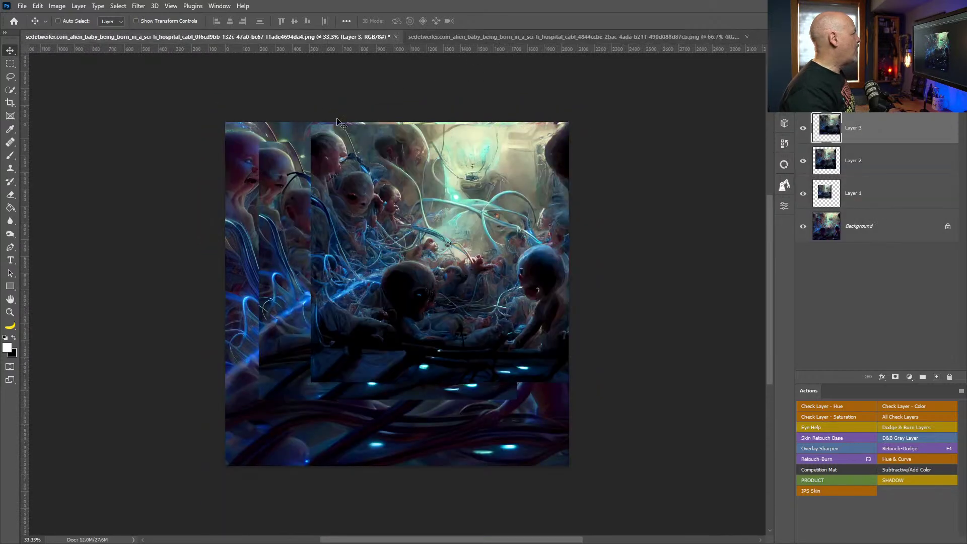
pyautogui.click(743, 38)
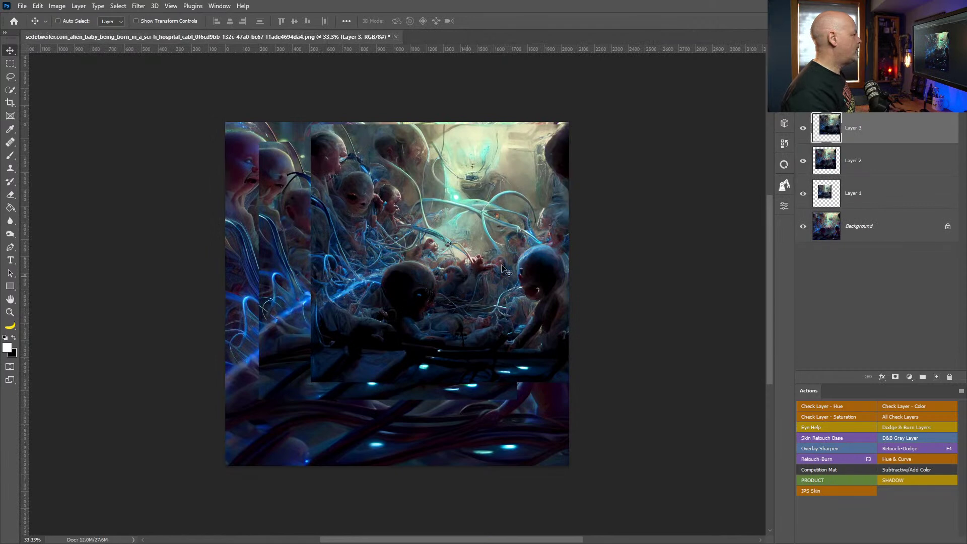
# Step: Hide Layer 3 and Layer 2, select Layer 1 and turn off the rulers
pyautogui.moveTo(803, 128); pyautogui.dragTo(802, 169)
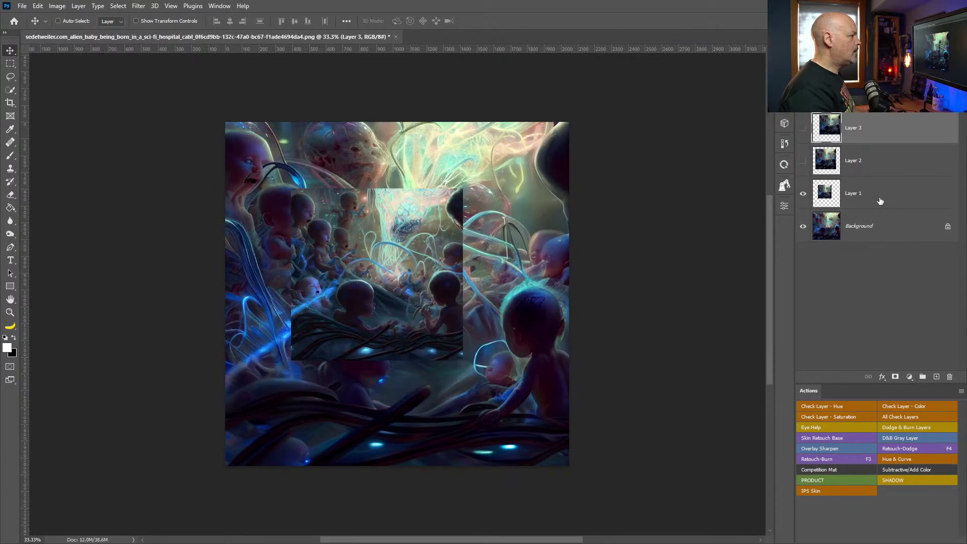
pyautogui.click(881, 197)
pyautogui.hotkey('ctrl', 'r')
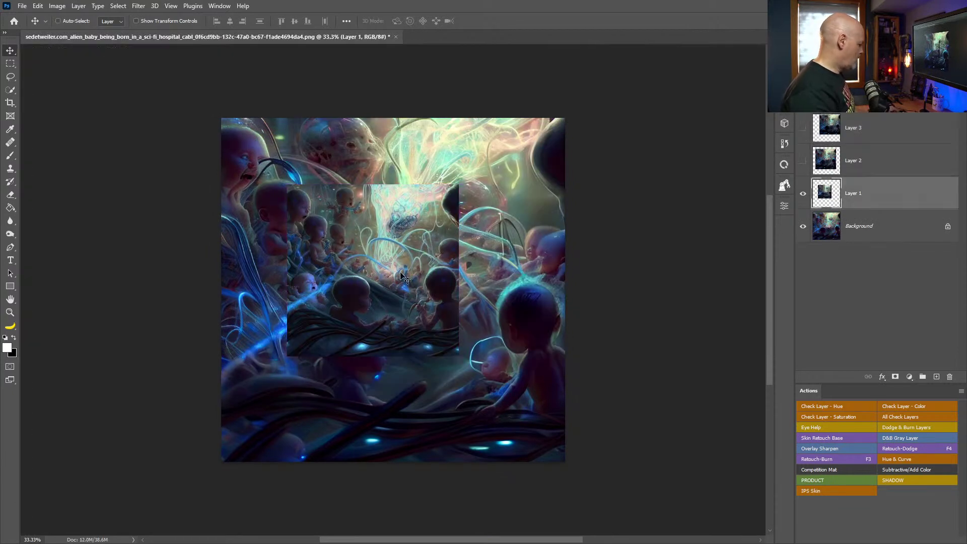
pyautogui.hotkey('ctrl', 't')
pyautogui.press('Return')
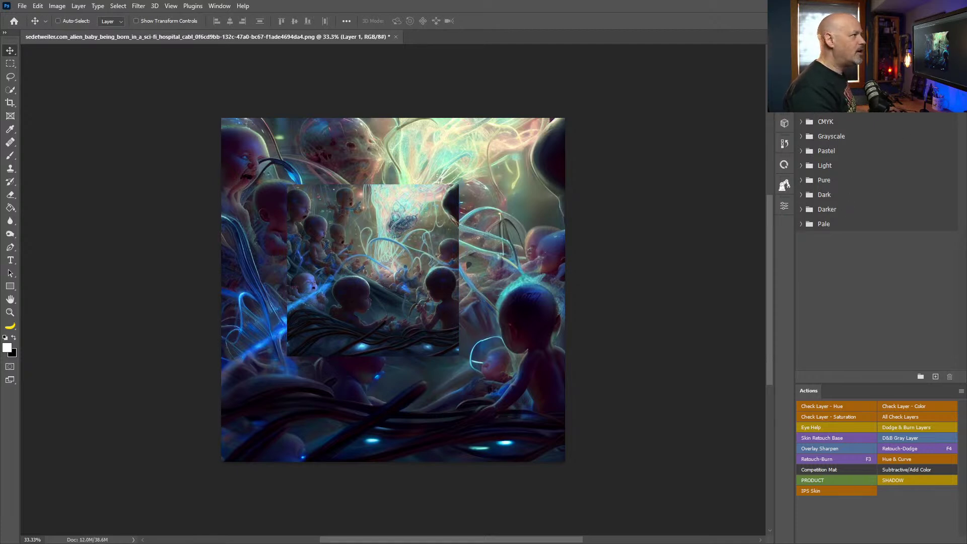
pyautogui.press('F7')
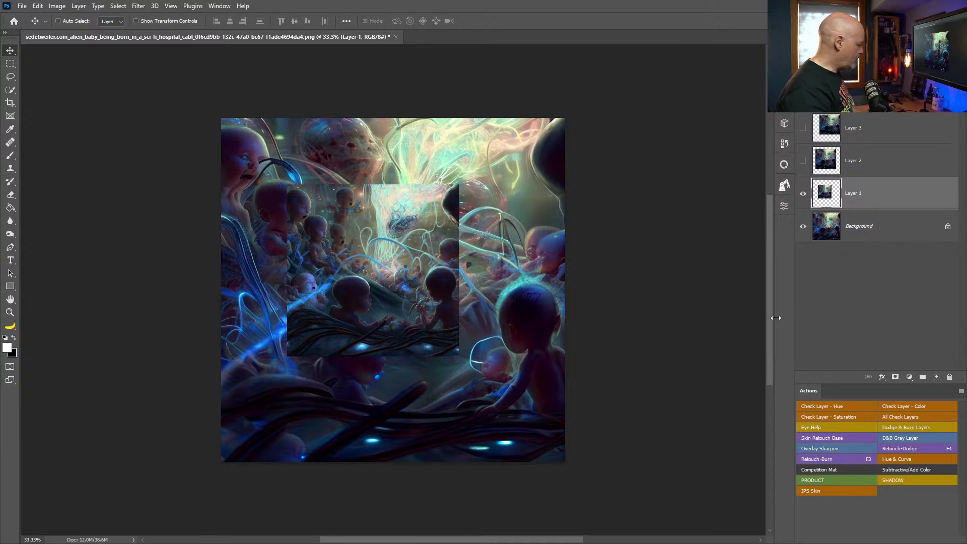
pyautogui.click(852, 297)
pyautogui.press('Tab')
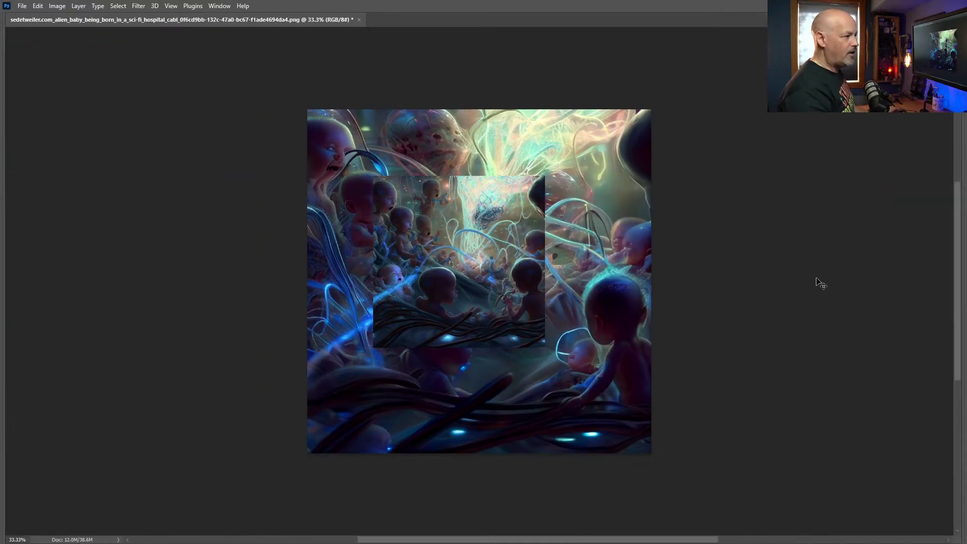
pyautogui.press('Tab')
pyautogui.click(891, 200)
pyautogui.press('ctrl')
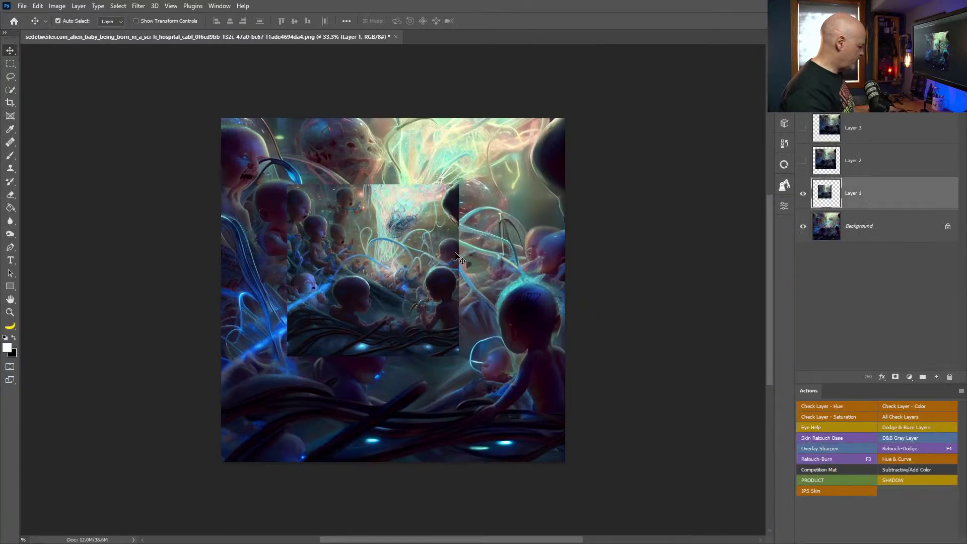
# Step: Align Layer 1 with the canvas's upper-left corner and scale it up to fill the whole canvas
pyautogui.hotkey('ctrl', 't')
pyautogui.moveTo(408, 246); pyautogui.dragTo(342, 182)
pyautogui.moveTo(392, 289); pyautogui.dragTo(565, 463)
pyautogui.press('Return')
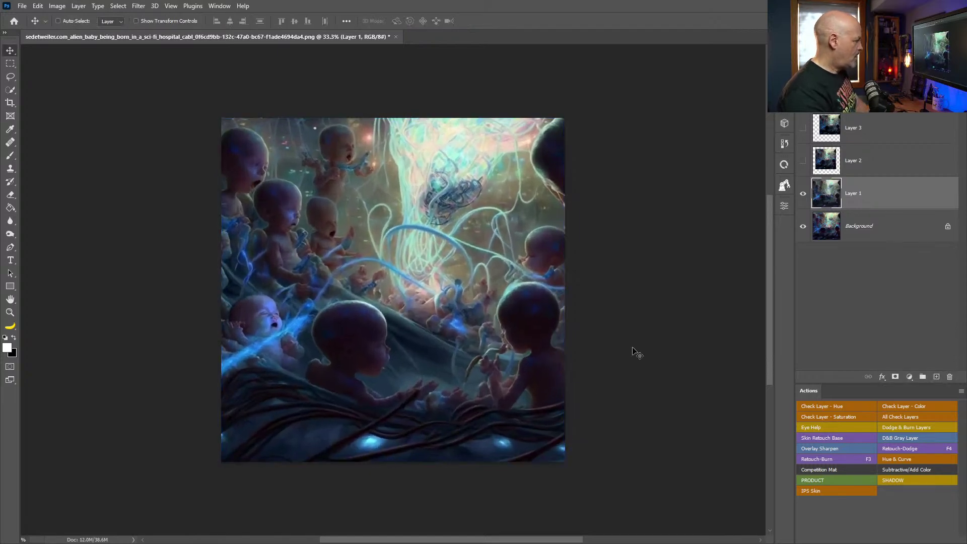
# Step: Show Layer 2, align it with the canvas's upper-left corner and scale it up to fill the canvas
pyautogui.click(803, 160)
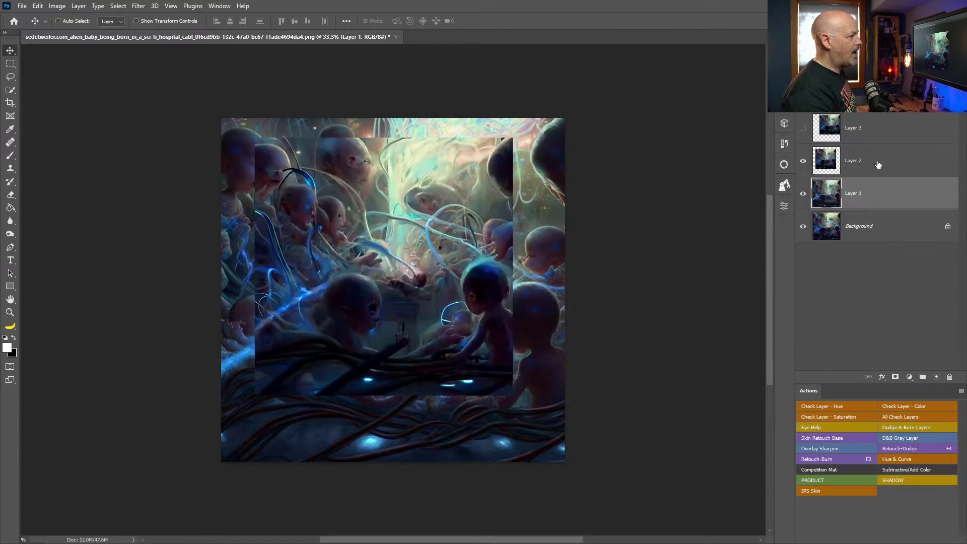
pyautogui.click(826, 160)
pyautogui.moveTo(447, 269); pyautogui.dragTo(414, 250)
pyautogui.hotkey('ctrl', 't')
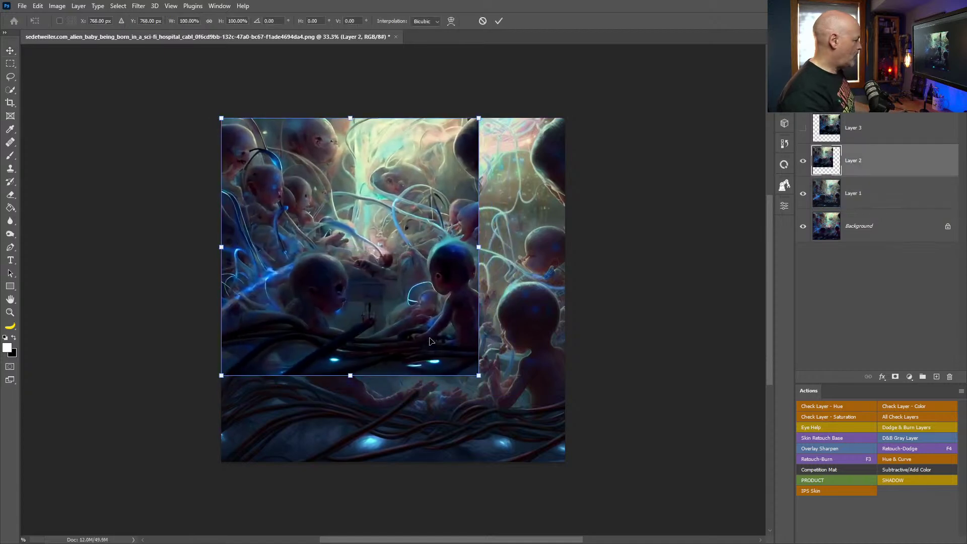
pyautogui.moveTo(479, 375); pyautogui.dragTo(563, 457)
pyautogui.press('Return')
# Step: Show Layer 3, align it with the canvas's upper-left corner and scale it up to fill the canvas
pyautogui.click(873, 135)
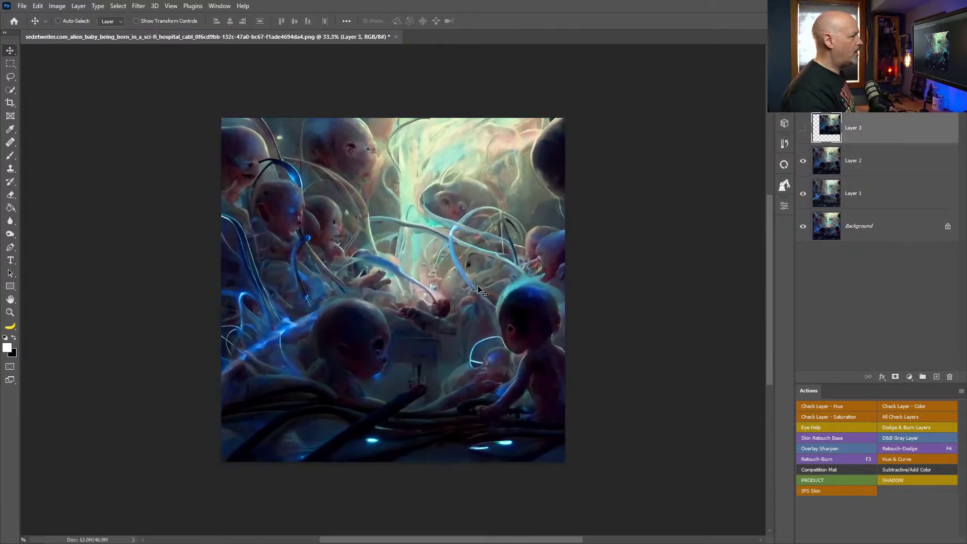
pyautogui.press('ctrl')
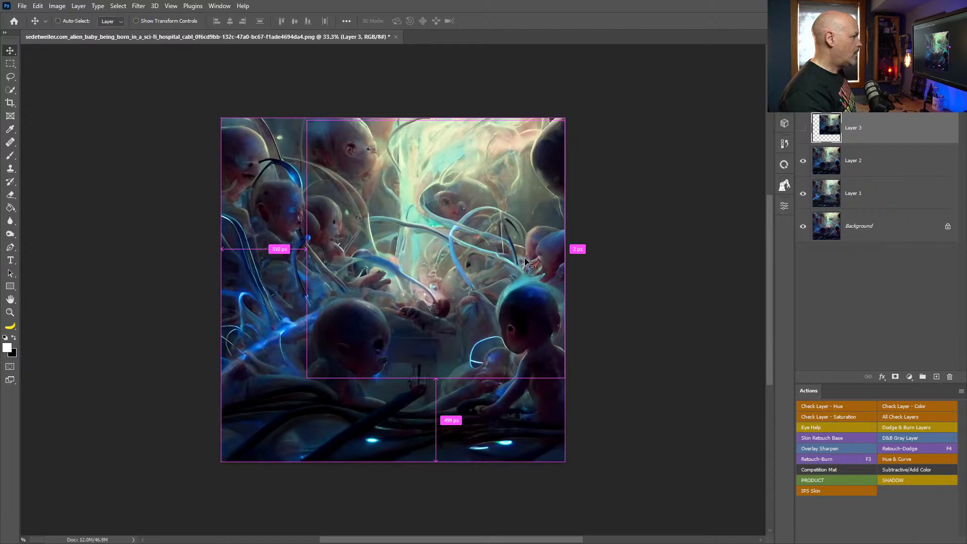
pyautogui.click(803, 127)
pyautogui.hotkey('ctrl', 't')
pyautogui.moveTo(437, 275); pyautogui.dragTo(351, 275)
pyautogui.moveTo(480, 377); pyautogui.dragTo(566, 462)
pyautogui.press('Return')
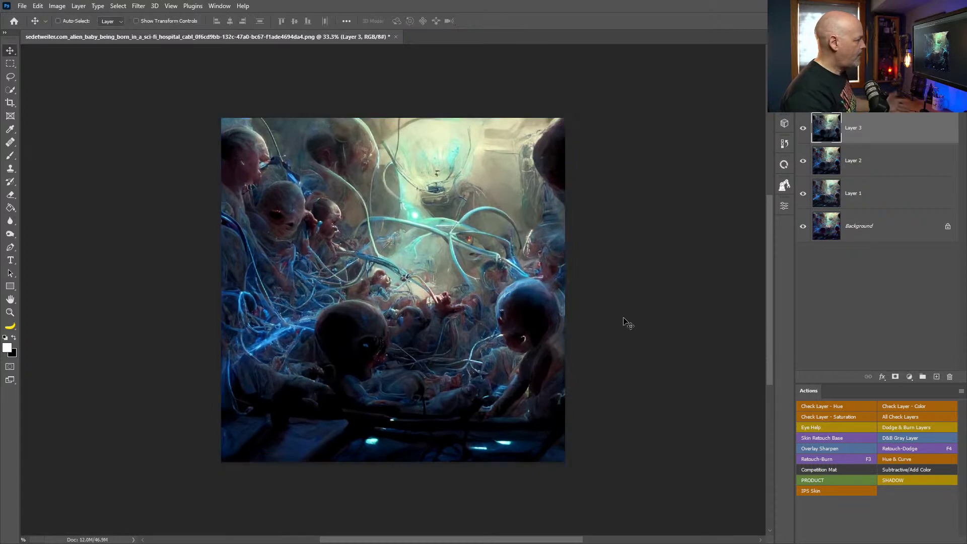
# Step: Hide Layer 3 and Layer 2, compare the background alone with Layer 1, and examine Layer 1's details up close
pyautogui.moveTo(803, 194); pyautogui.dragTo(802, 128)
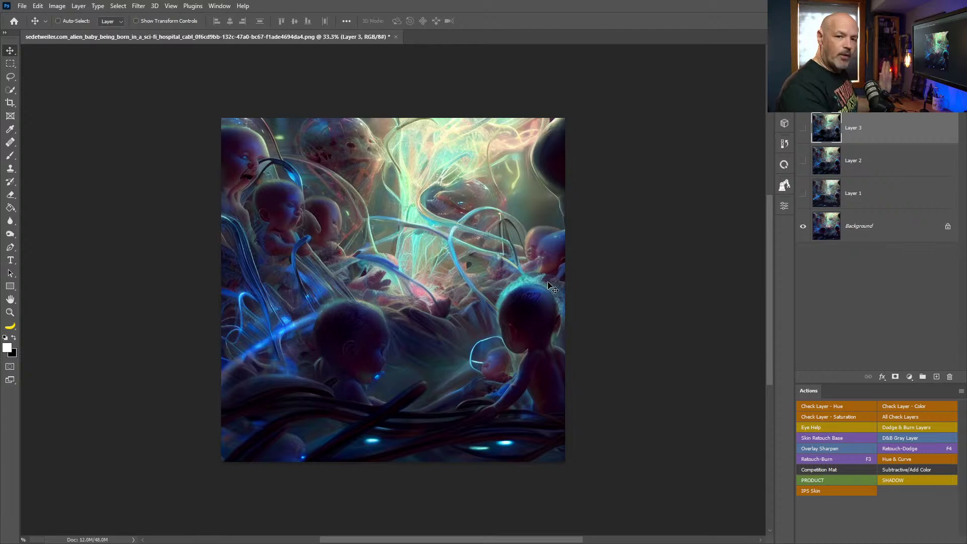
pyautogui.click(802, 194)
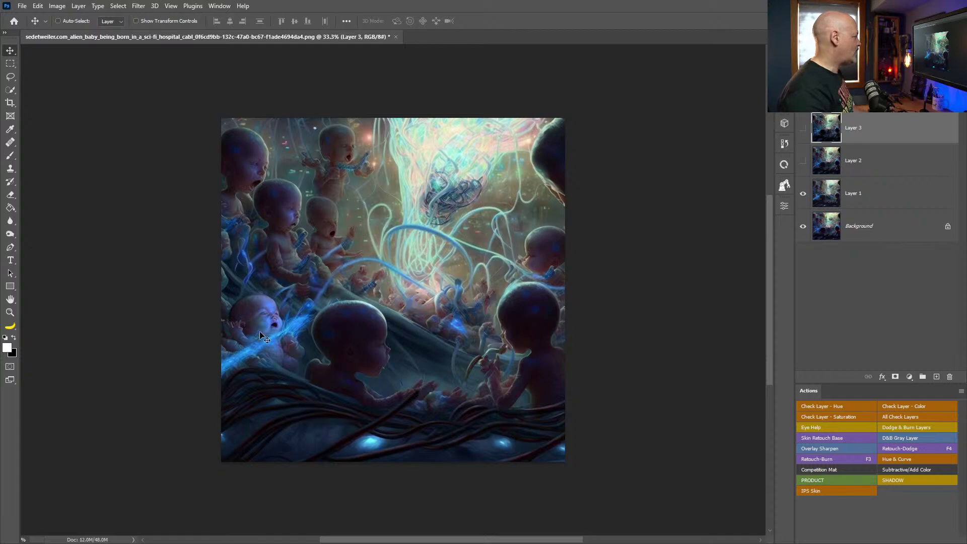
pyautogui.press('z')
pyautogui.moveTo(282, 192); pyautogui.dragTo(282, 215)
pyautogui.moveTo(455, 242); pyautogui.dragTo(450, 229)
pyautogui.moveTo(541, 256); pyautogui.dragTo(579, 255)
pyautogui.scroll(-2, 569, 272)
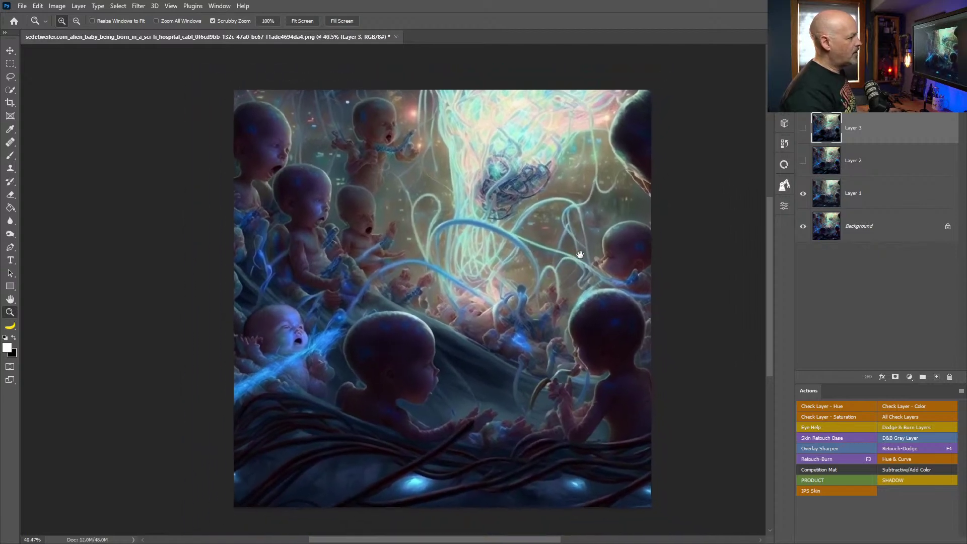
# Step: Apply the JPEG Artifacts Removal neural filter to Layer 1 and output the result as a new layer
pyautogui.click(888, 193)
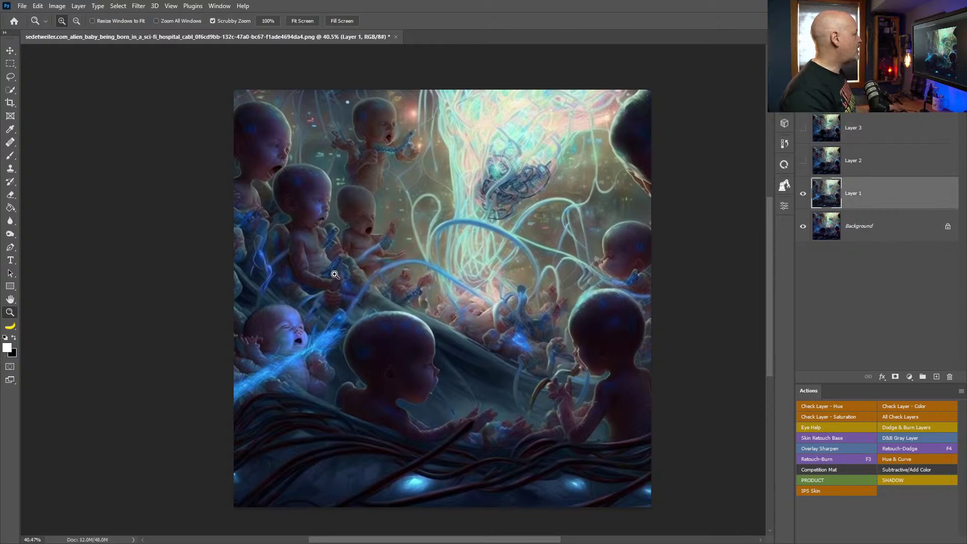
pyautogui.click(138, 7)
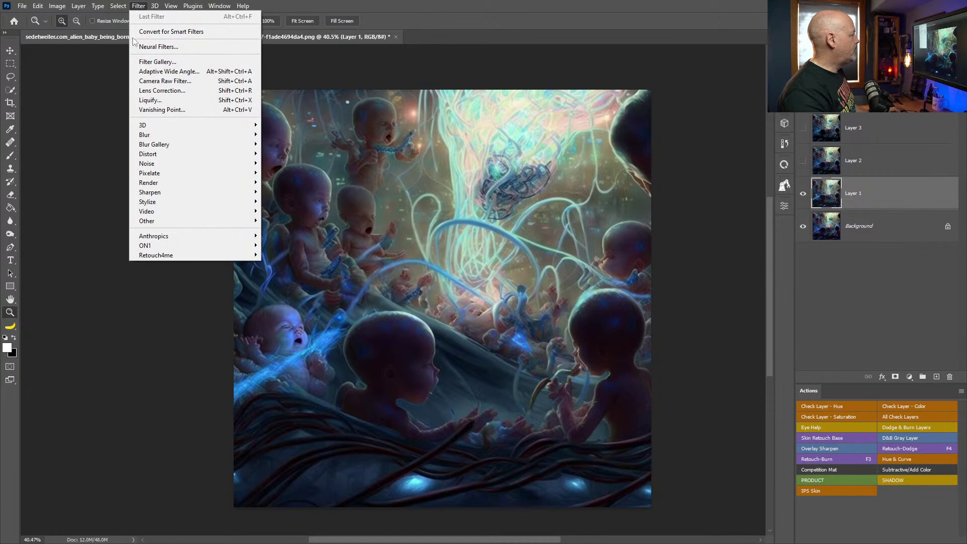
pyautogui.click(151, 48)
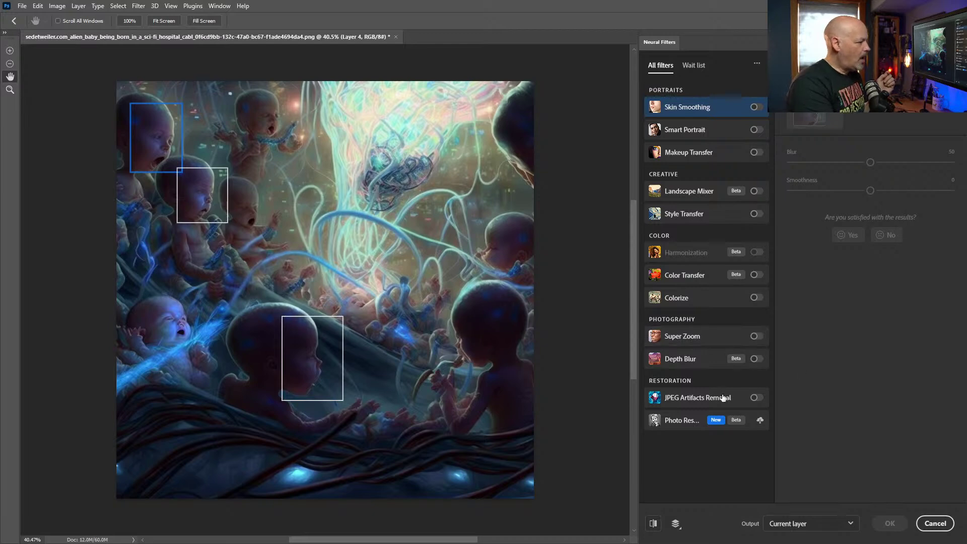
pyautogui.click(755, 398)
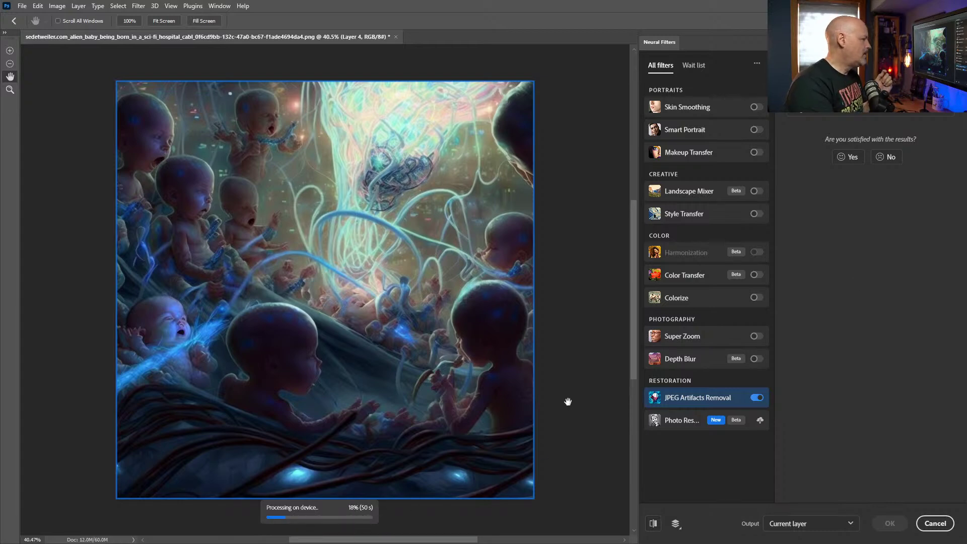
pyautogui.click(809, 111)
pyautogui.click(809, 149)
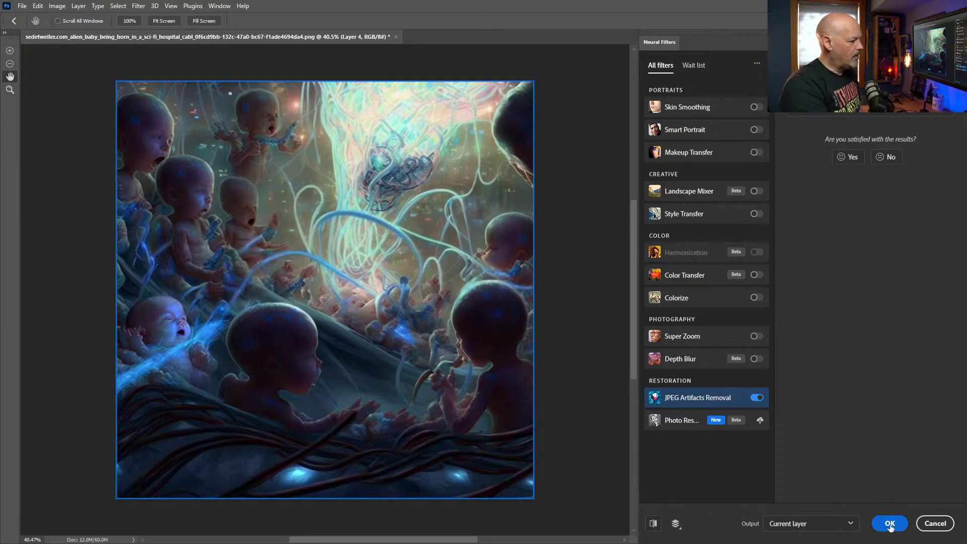
pyautogui.click(800, 524)
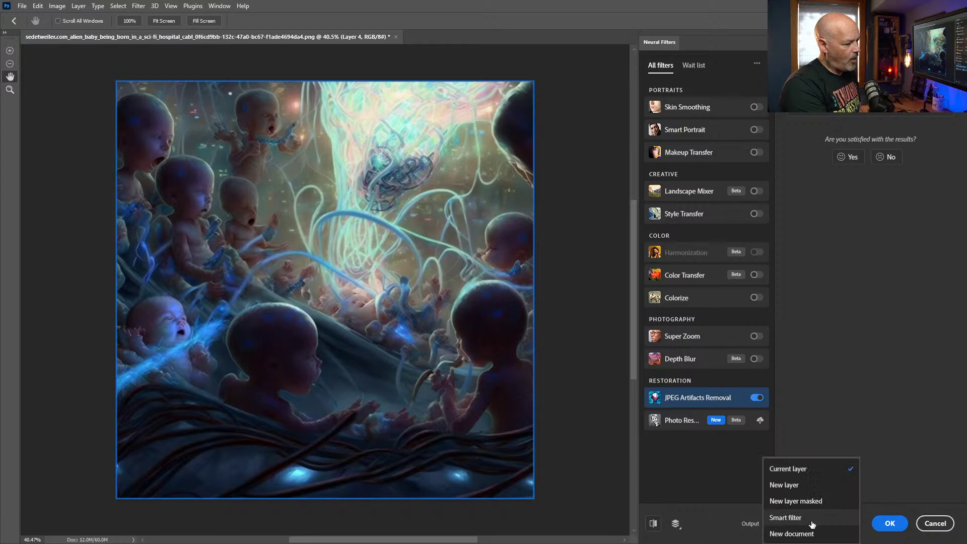
pyautogui.click(808, 488)
pyautogui.click(889, 523)
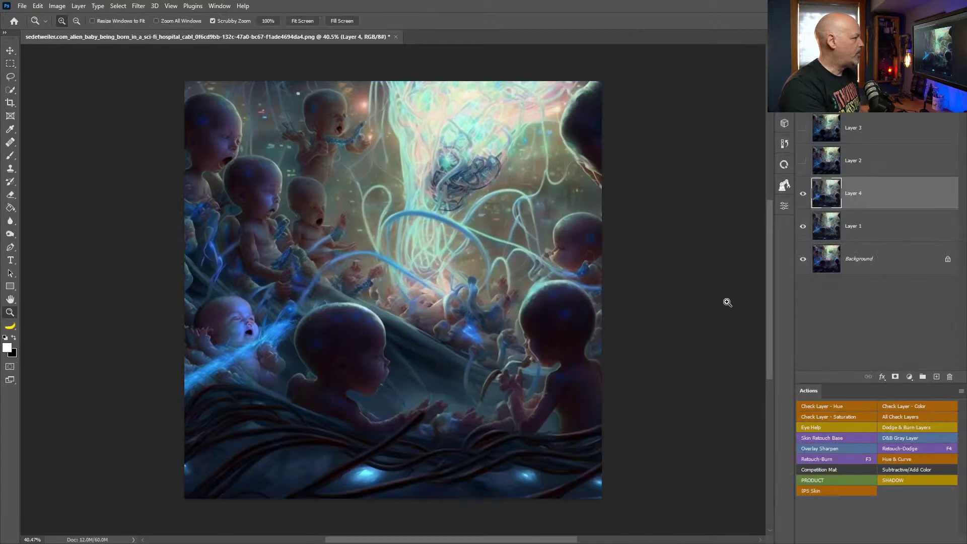
# Step: Examine the babies' faces and hands up close, toggling Layer 4 to compare the filtered result with Layer 1
pyautogui.moveTo(288, 202); pyautogui.dragTo(557, 267)
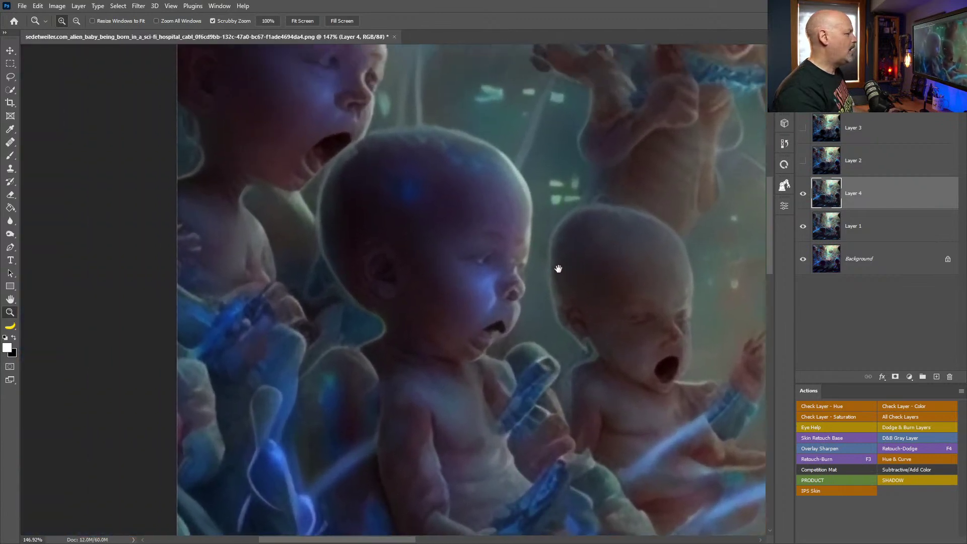
pyautogui.click(803, 196)
pyautogui.moveTo(576, 394); pyautogui.dragTo(479, 324)
pyautogui.moveTo(424, 252); pyautogui.dragTo(411, 220)
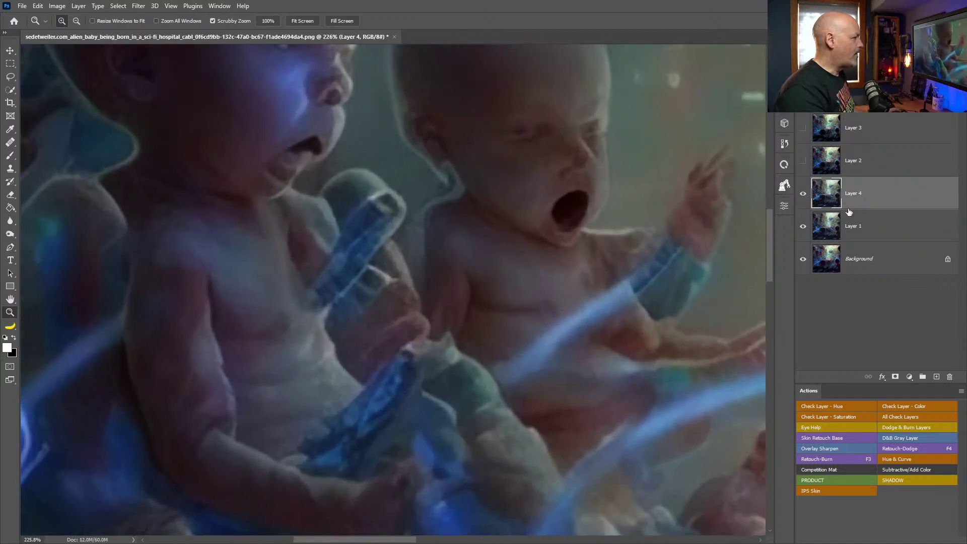
pyautogui.moveTo(672, 235); pyautogui.dragTo(430, 303)
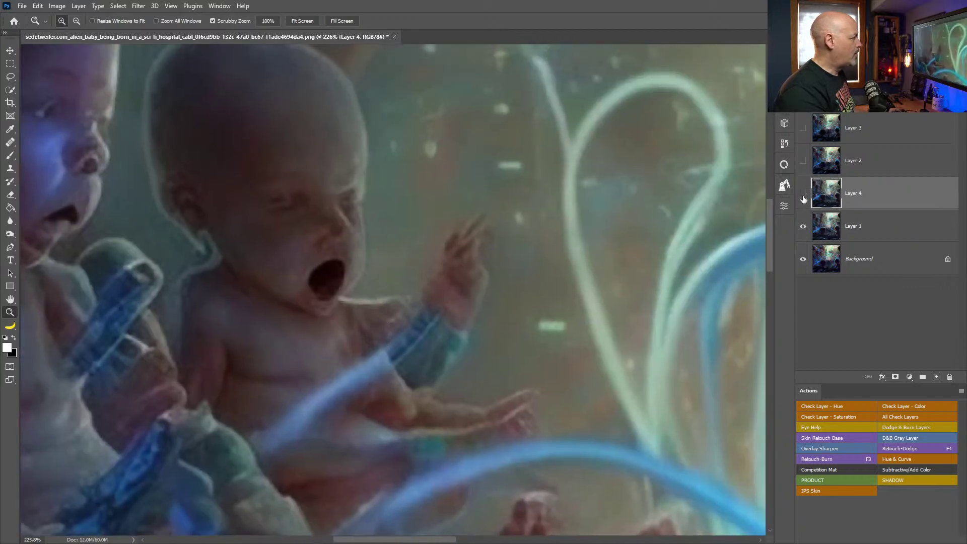
# Step: Delete the unfiltered Layer 1, then show and select Layer 2
pyautogui.click(839, 220)
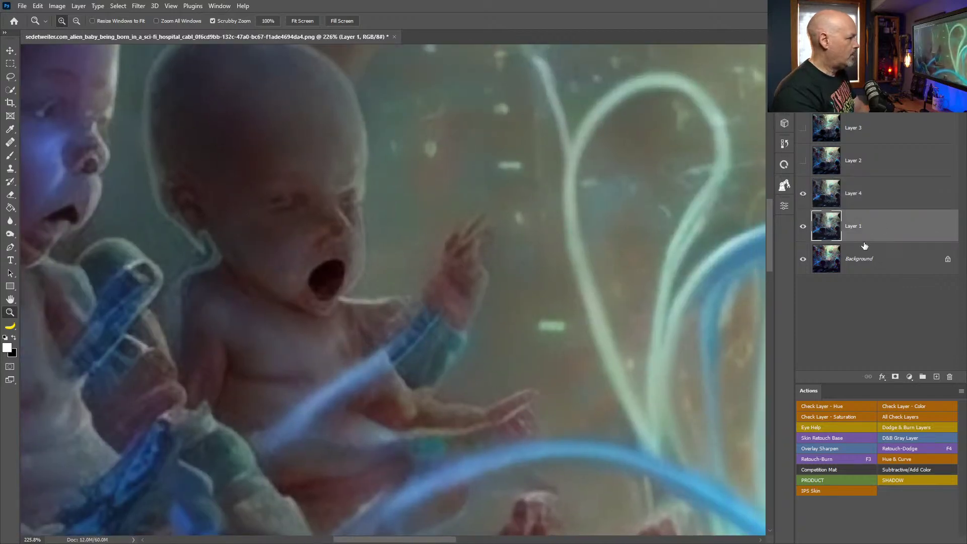
pyautogui.press('Delete')
pyautogui.press('space')
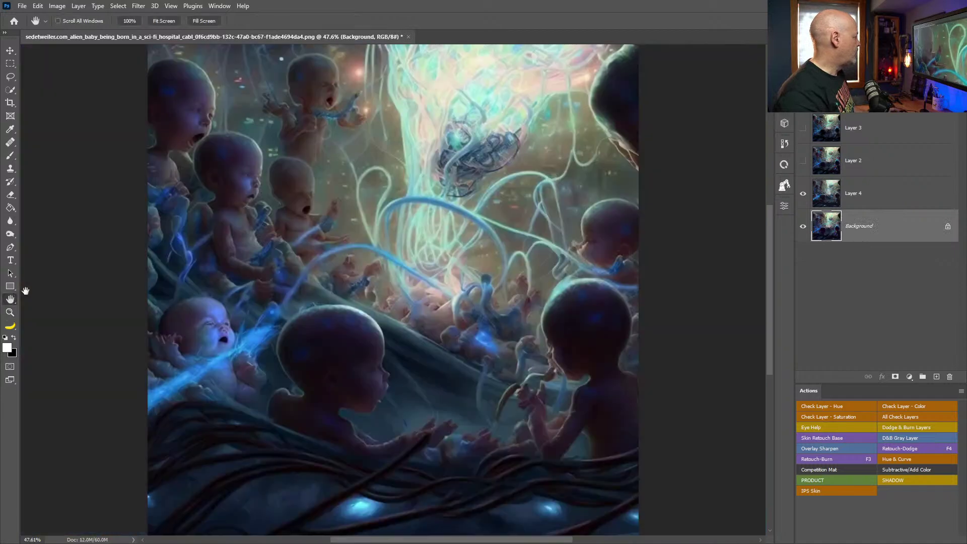
pyautogui.hotkey('ctrl', '0')
pyautogui.click(803, 161)
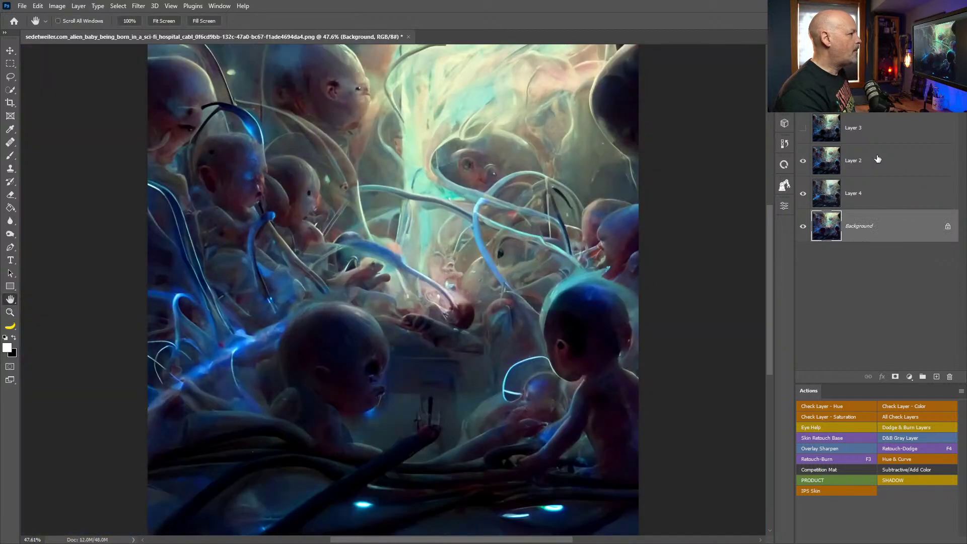
pyautogui.click(869, 162)
# Step: Compare Layer 2 with the filtered Layer 4 beneath it by repeatedly toggling Layer 2's visibility
pyautogui.click(802, 162)
pyautogui.click(801, 162)
pyautogui.click(802, 162)
pyautogui.click(801, 162)
pyautogui.click(802, 162)
pyautogui.click(801, 162)
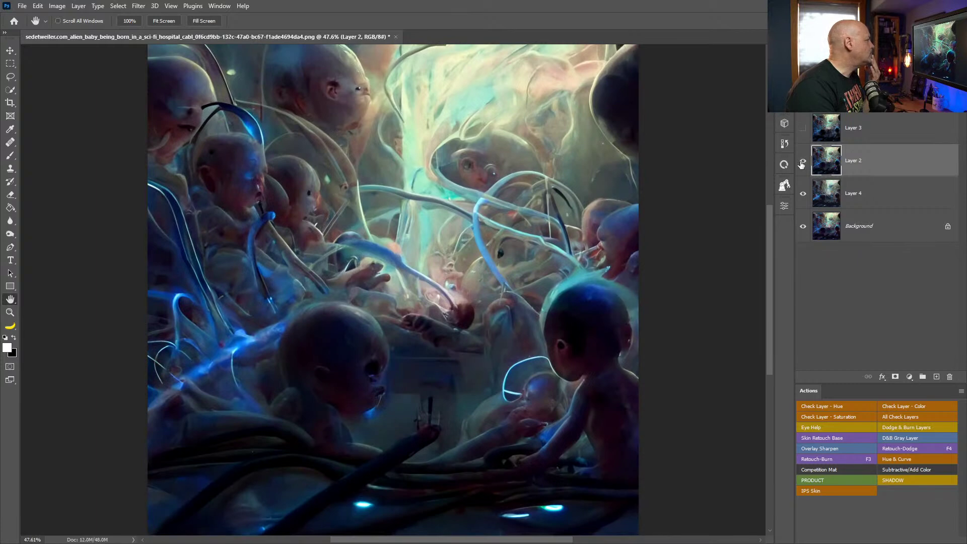
pyautogui.click(801, 163)
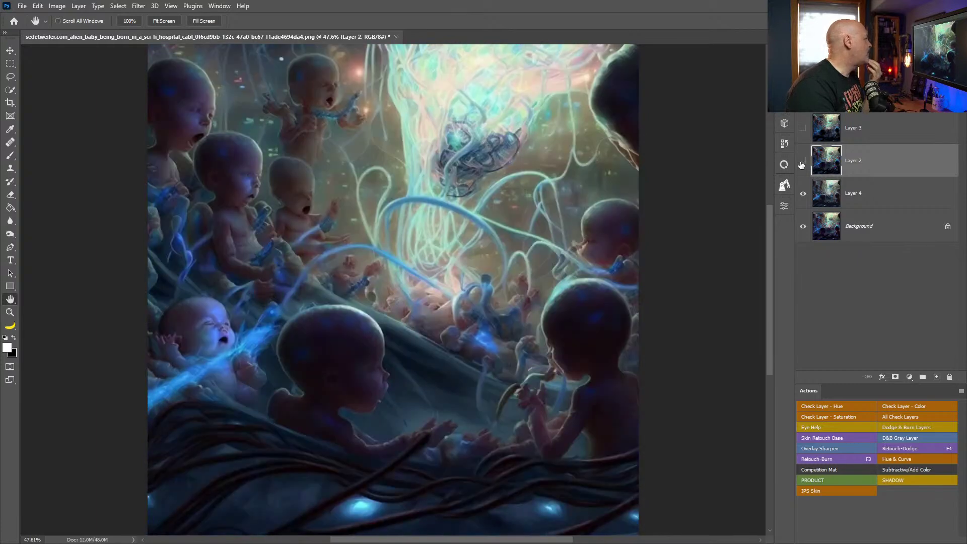
pyautogui.click(802, 164)
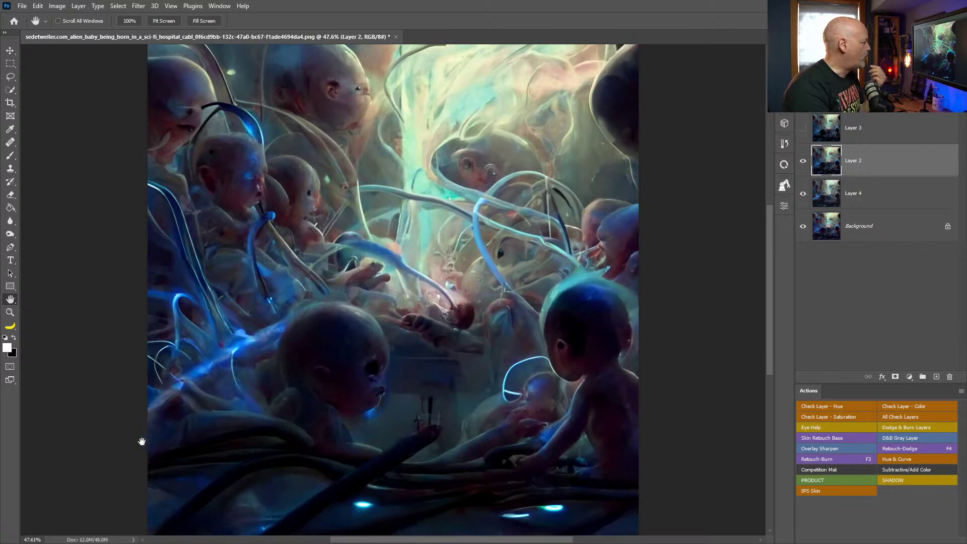
pyautogui.click(803, 161)
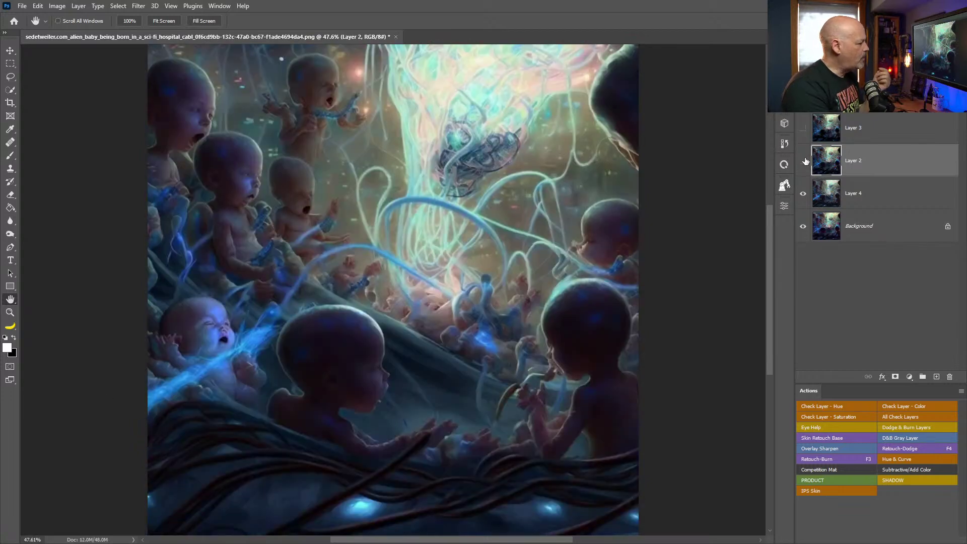
pyautogui.click(803, 161)
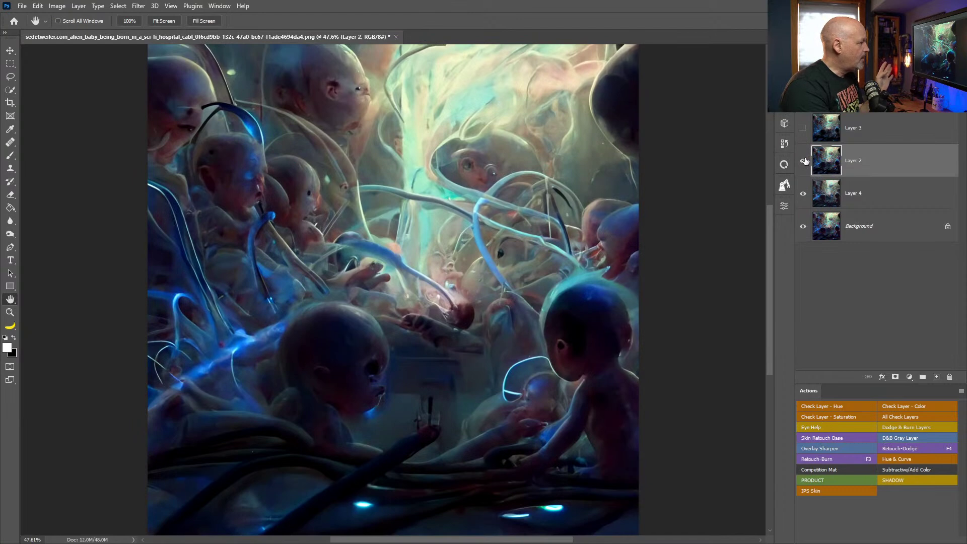
pyautogui.click(804, 161)
pyautogui.click(803, 161)
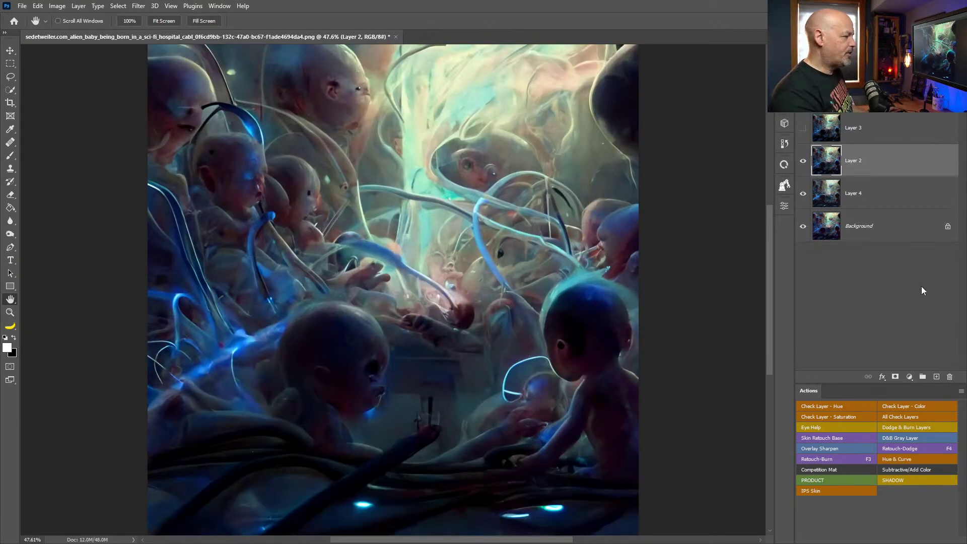
# Step: Add a black layer mask to Layer 2 and paint white with a large soft brush to reveal its dark cables along the image's lower edge
pyautogui.keyDown('alt'); pyautogui.click(895, 378); pyautogui.keyUp('alt')
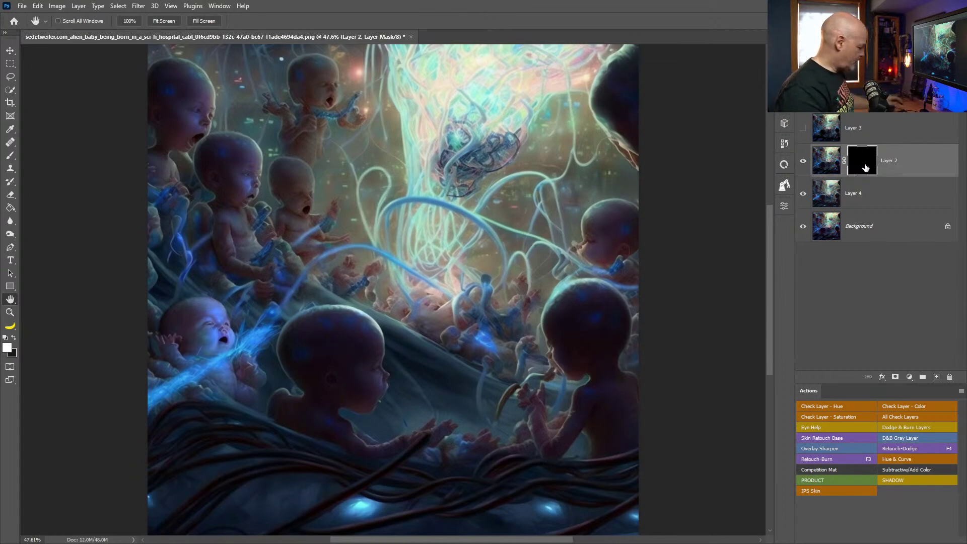
pyautogui.press('b')
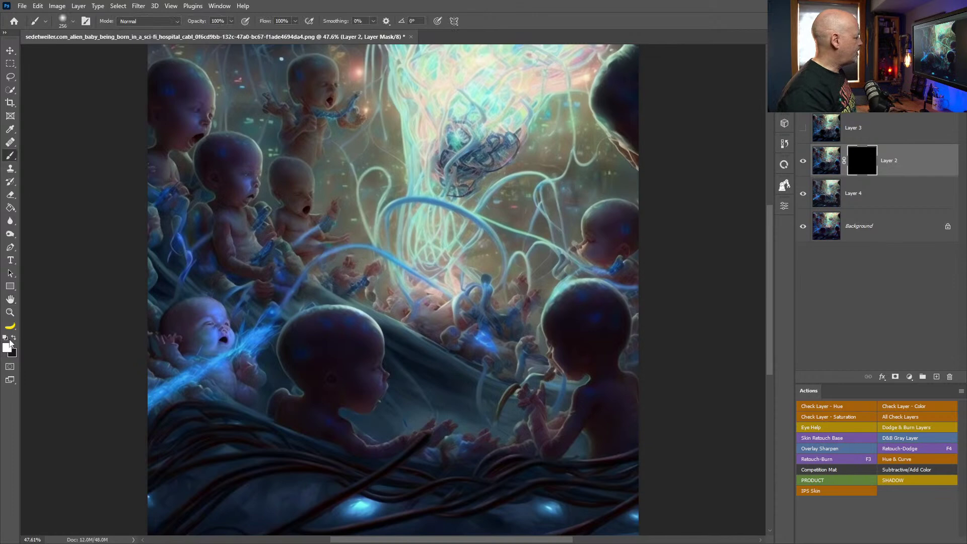
pyautogui.keyDown('alt'); pyautogui.rightClick(382, 155); pyautogui.keyUp('alt')
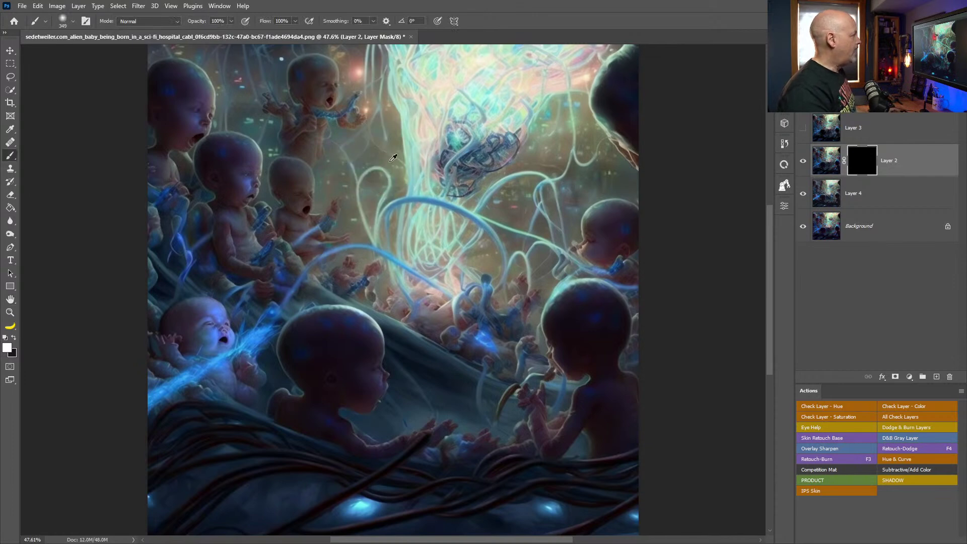
pyautogui.moveTo(619, 449)
pyautogui.mouseDown()
pyautogui.moveTo(594, 483)
pyautogui.moveTo(566, 502)
pyautogui.moveTo(424, 513)
pyautogui.moveTo(245, 504)
pyautogui.moveTo(240, 464)
pyautogui.mouseUp()
# Step: Paint black on Layer 2's mask with a smaller brush to hide the upper part of the revealed area beneath the foreground babies
pyautogui.keyDown('alt'); pyautogui.rightClick(628, 410); pyautogui.keyUp('alt')
pyautogui.press('x')
pyautogui.moveTo(644, 449)
pyautogui.mouseDown()
pyautogui.moveTo(567, 465)
pyautogui.moveTo(590, 464)
pyautogui.moveTo(513, 458)
pyautogui.mouseUp()
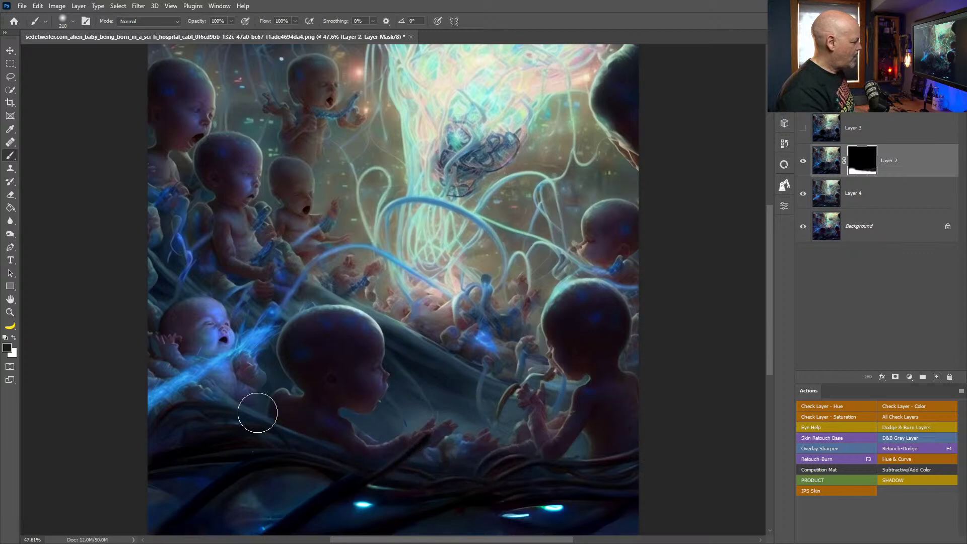
pyautogui.keyDown('alt'); pyautogui.rightClick(358, 437); pyautogui.keyUp('alt')
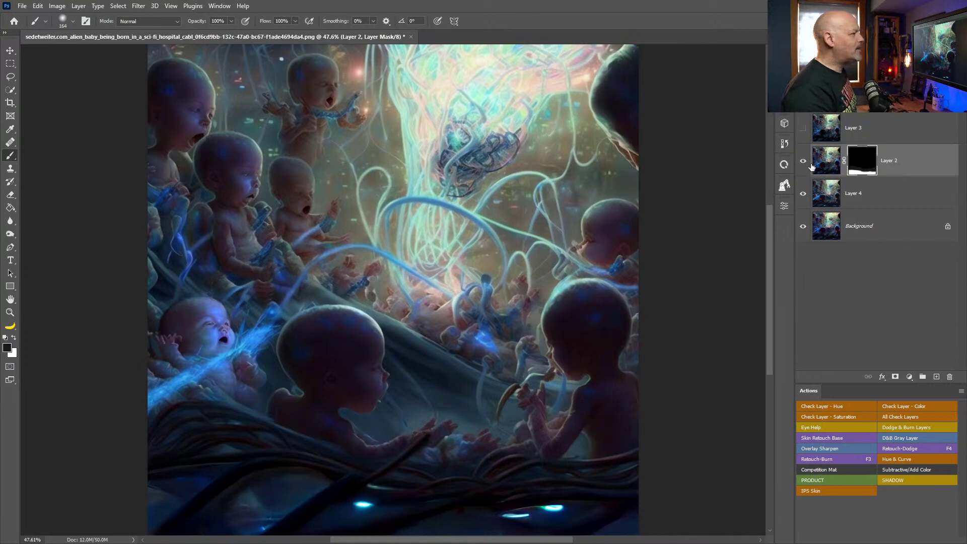
# Step: Check the blend by switching Layer 2's mask off and on, and compare the image with and without Layer 2
pyautogui.keyDown('shift'); pyautogui.click(861, 165); pyautogui.keyUp('shift')
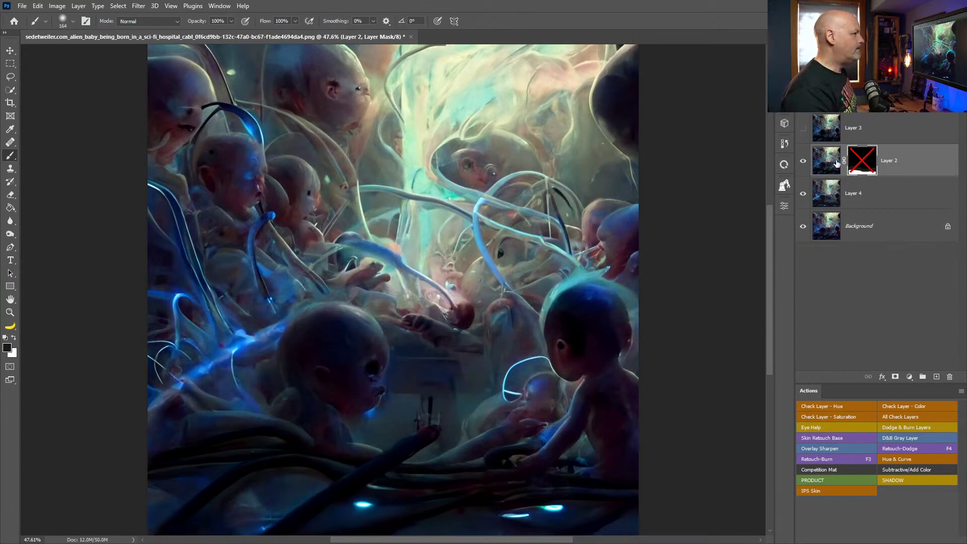
pyautogui.keyDown('shift'); pyautogui.click(854, 167); pyautogui.keyUp('shift')
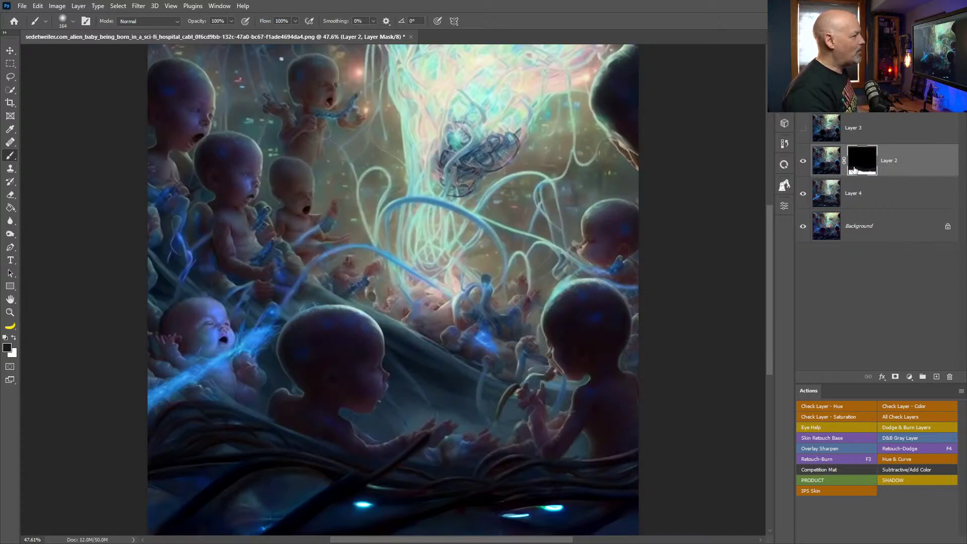
pyautogui.click(802, 166)
pyautogui.click(802, 166)
pyautogui.click(801, 167)
pyautogui.click(801, 168)
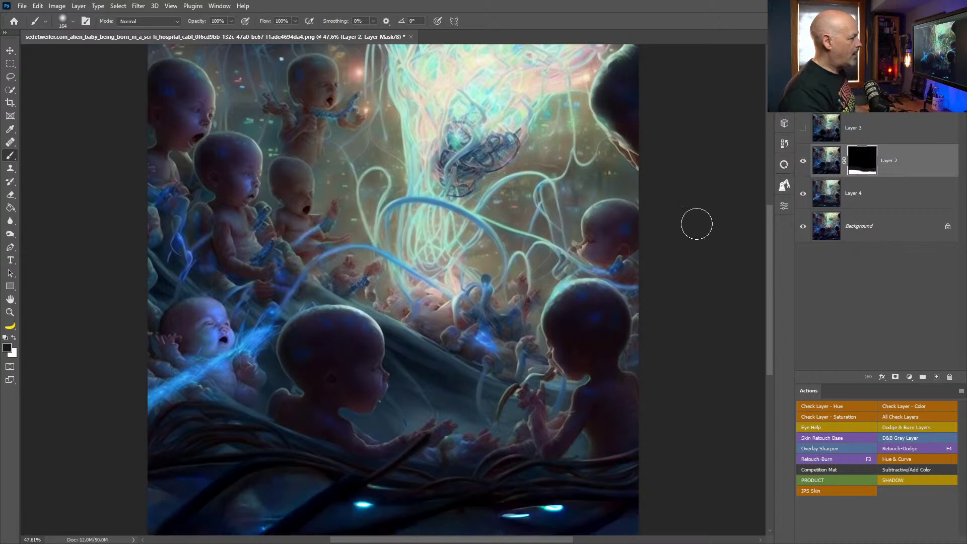
# Step: Refine Layer 2's mask around the diagonal foreground cable with a 93 px brush, alternating between black and white
pyautogui.keyDown('alt'); pyautogui.rightClick(332, 410); pyautogui.keyUp('alt')
pyautogui.moveTo(359, 477)
pyautogui.mouseDown()
pyautogui.moveTo(310, 494)
pyautogui.moveTo(251, 540)
pyautogui.moveTo(341, 494)
pyautogui.moveTo(315, 491)
pyautogui.moveTo(267, 514)
pyautogui.moveTo(332, 491)
pyautogui.mouseUp()
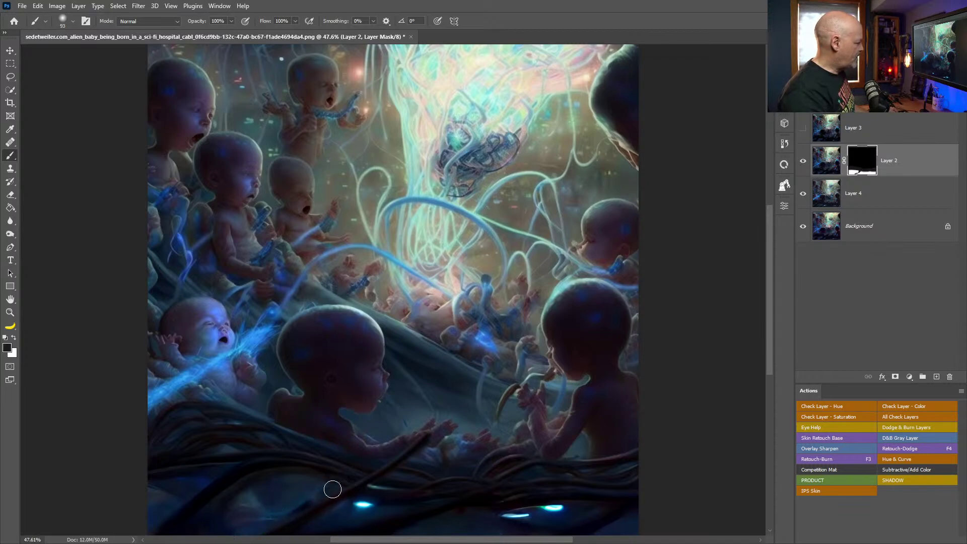
pyautogui.press('x')
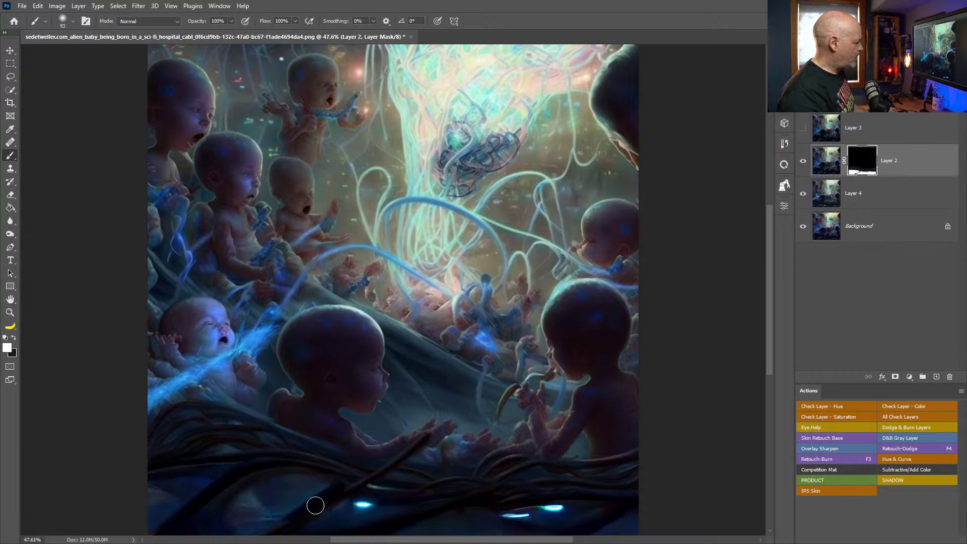
pyautogui.press('x')
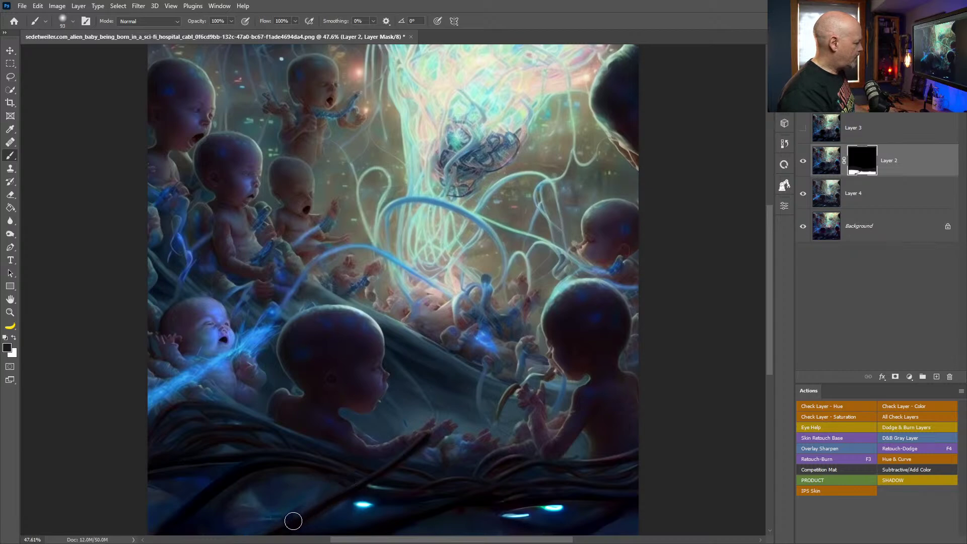
pyautogui.press('x')
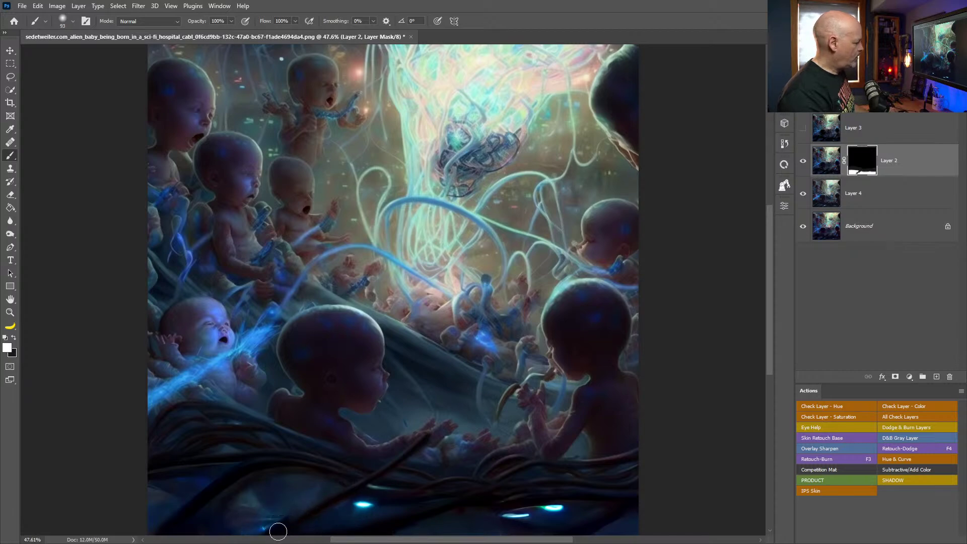
pyautogui.press('x')
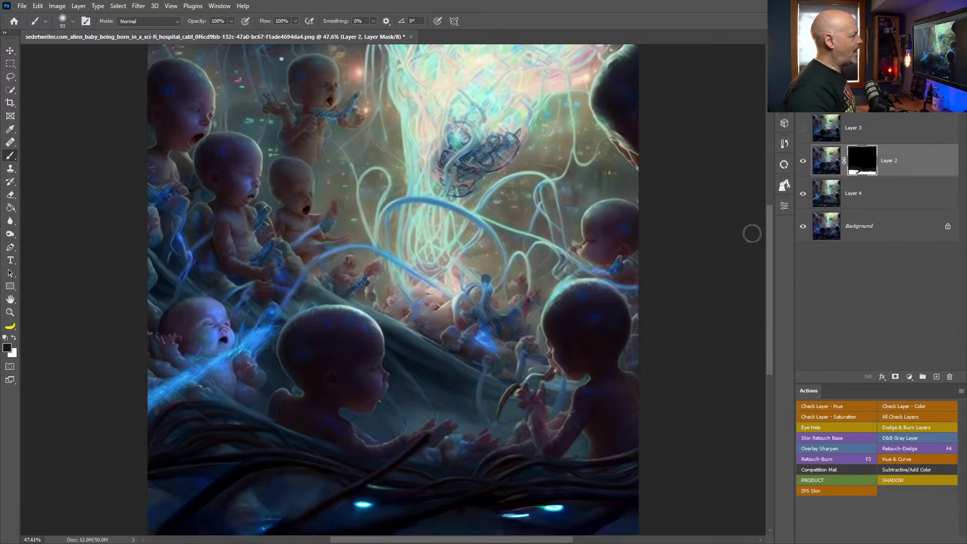
# Step: Merge Layer 2 and Layer 4 into a single layer and save the document as a PSD file
pyautogui.click(906, 198)
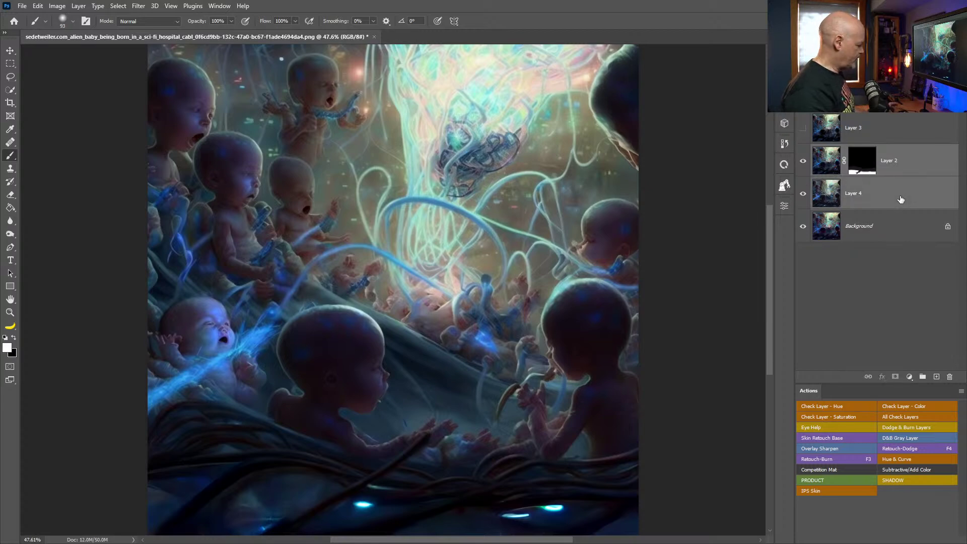
pyautogui.rightClick(921, 161)
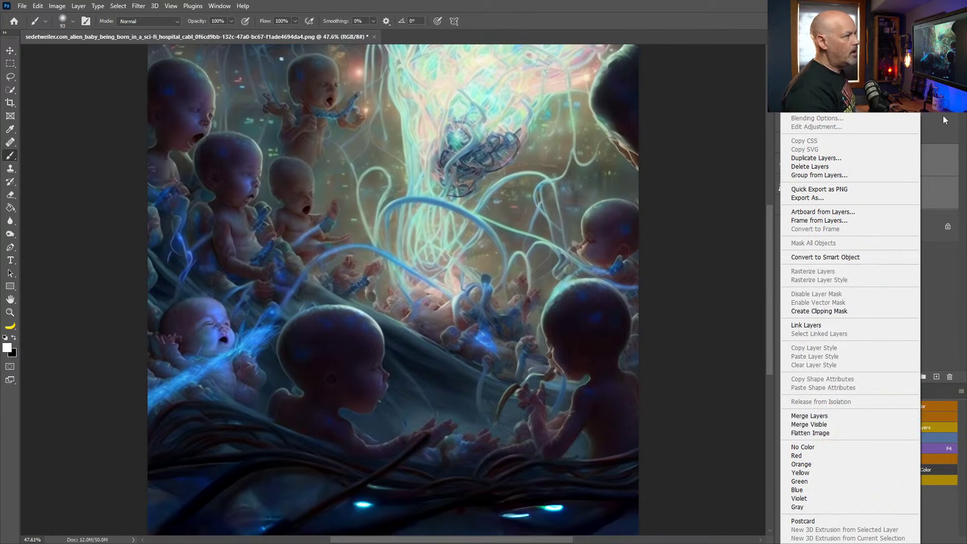
pyautogui.press('Escape')
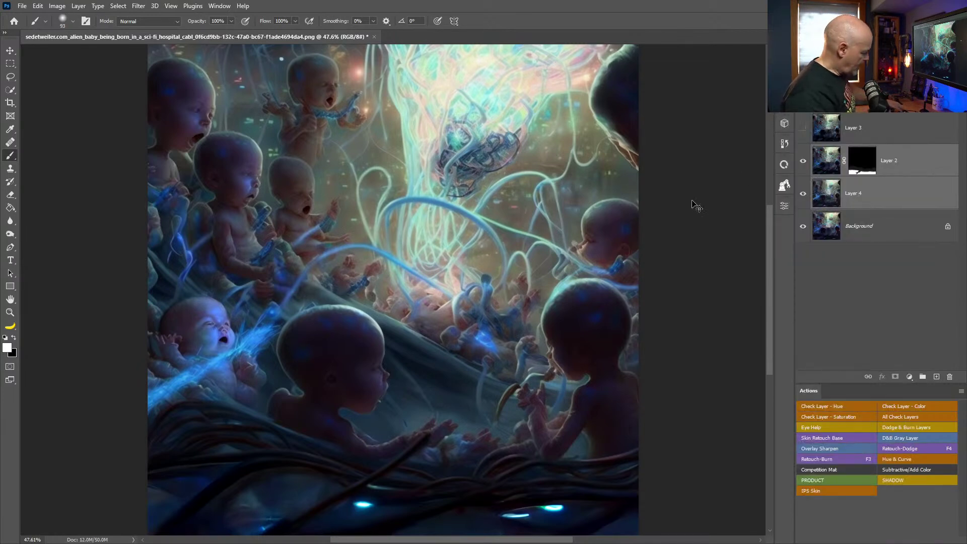
pyautogui.hotkey('ctrl', 'e')
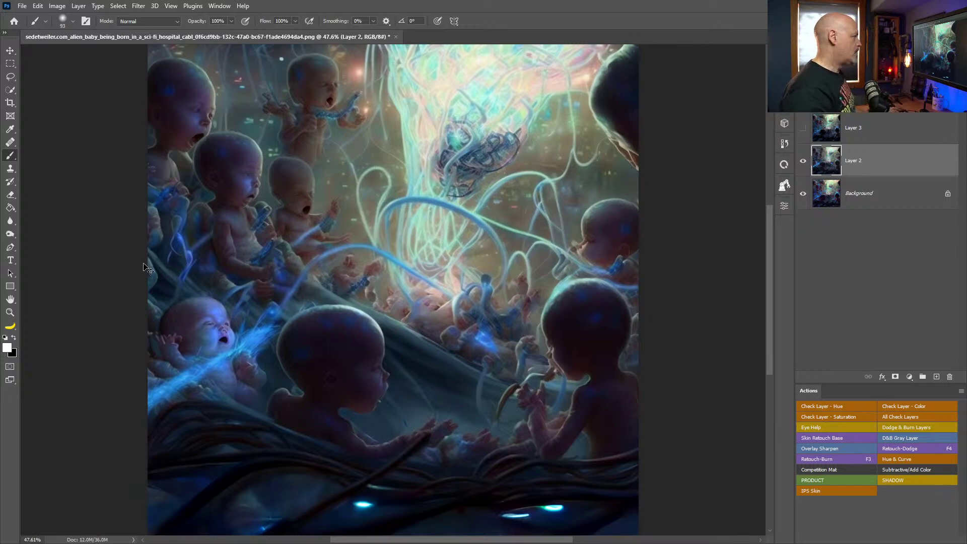
pyautogui.hotkey('ctrl', 'shift', 's')
pyautogui.press('Escape')
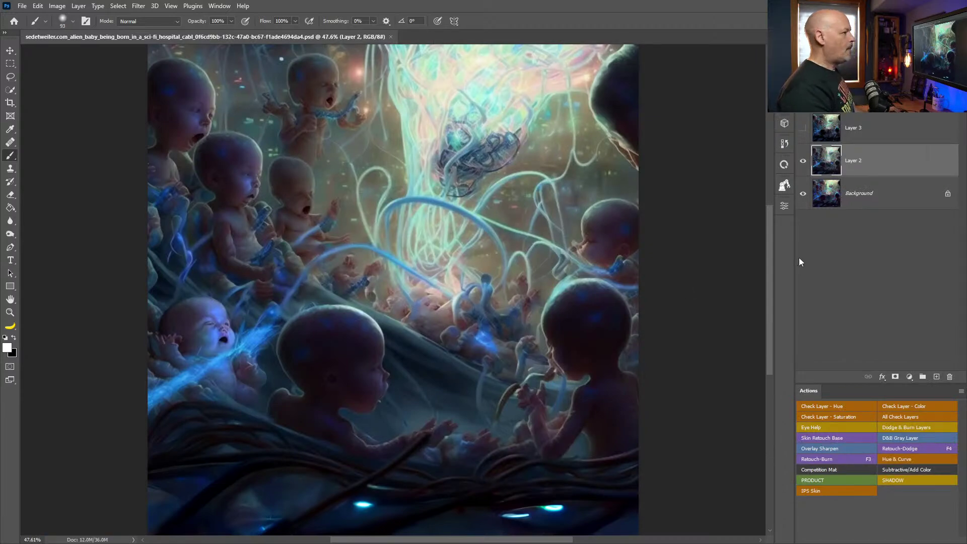
# Step: Turn on Layer 3, compare it with the merged image beneath, and inspect its detail at 100% before returning to the full view
pyautogui.click(856, 139)
pyautogui.click(803, 131)
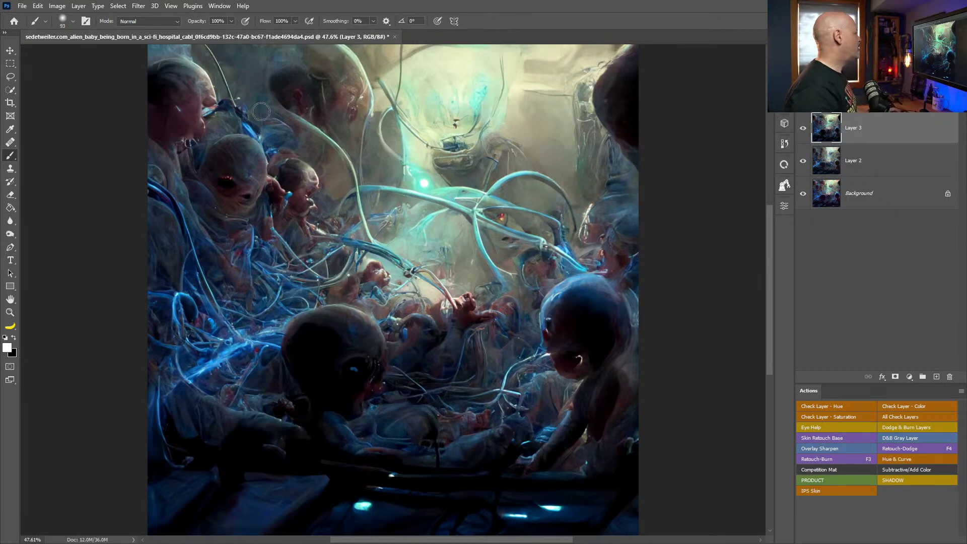
pyautogui.click(803, 129)
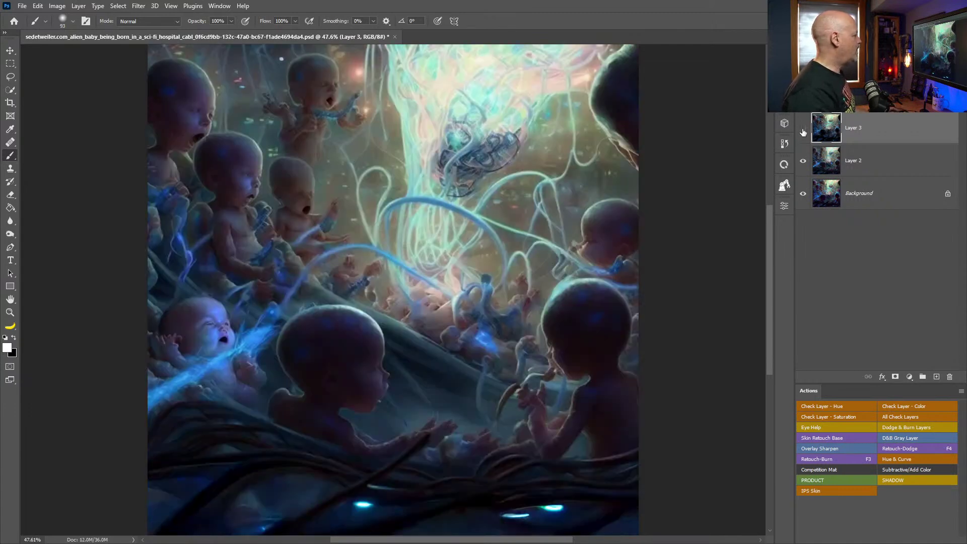
pyautogui.click(803, 130)
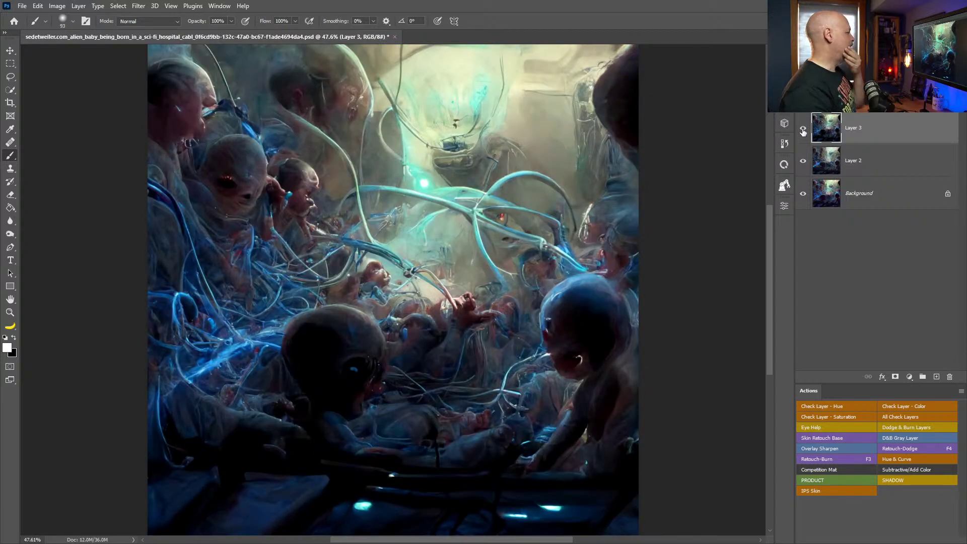
pyautogui.click(802, 130)
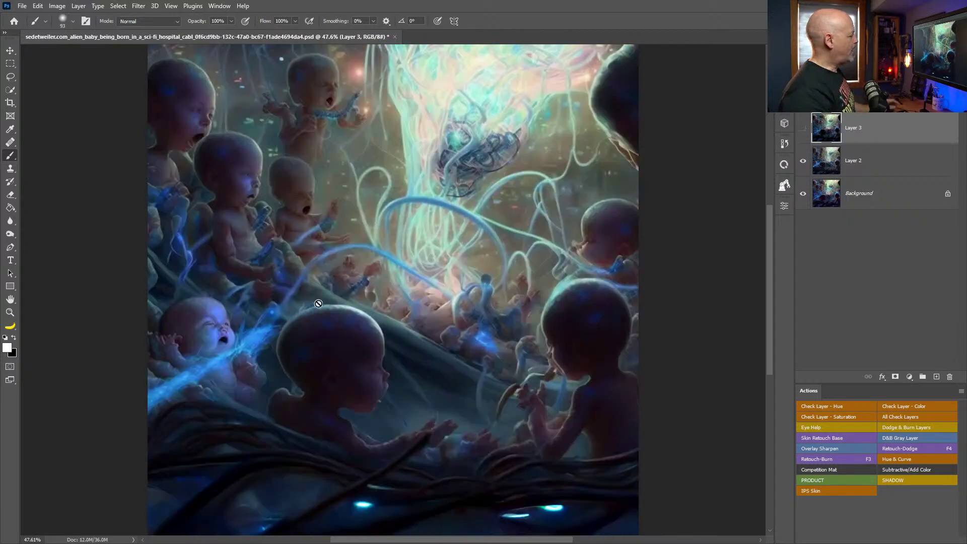
pyautogui.click(802, 129)
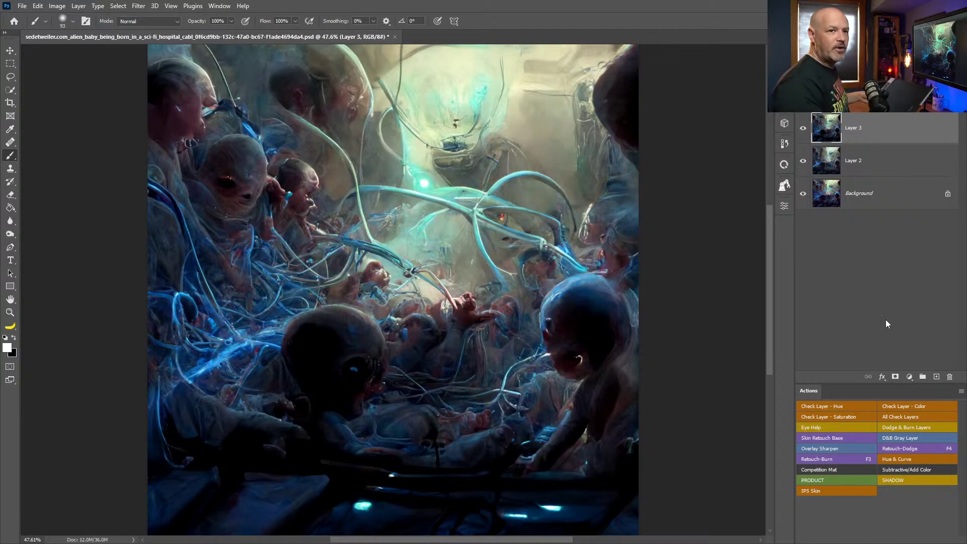
pyautogui.hotkey('ctrl', '1')
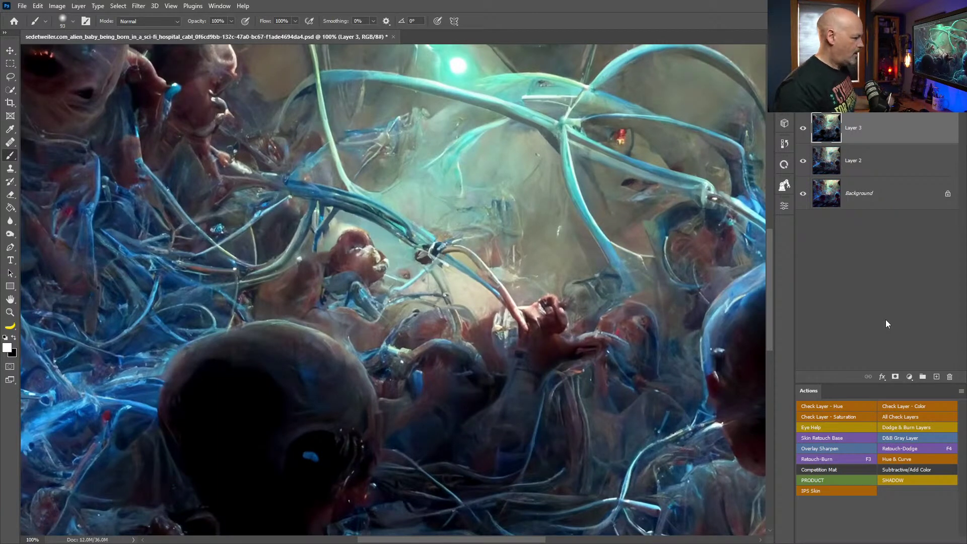
pyautogui.press('z')
pyautogui.moveTo(485, 302); pyautogui.dragTo(453, 302)
pyautogui.press('b')
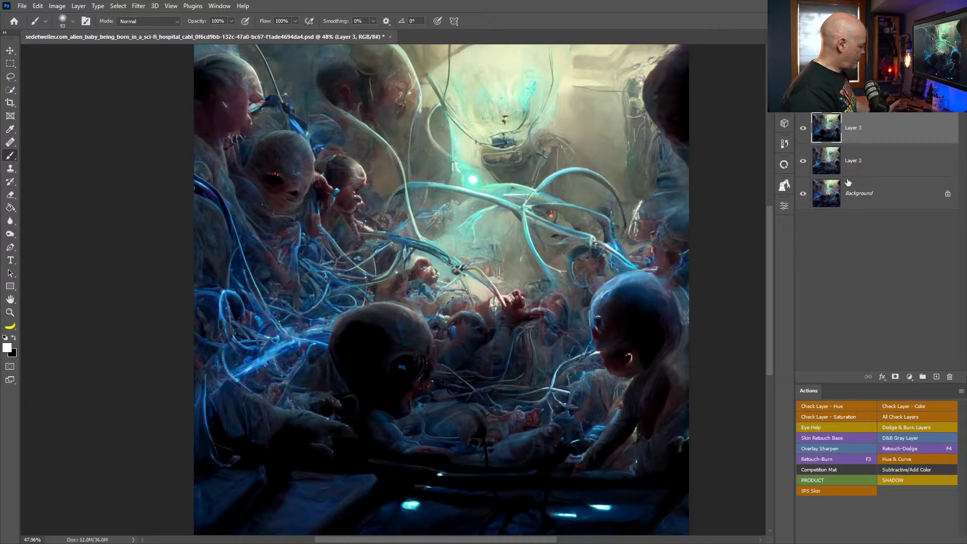
# Step: Add a black mask to Layer 3 and paint white with a 250 px brush to reveal its cables beside the small upper baby
pyautogui.press('alt')
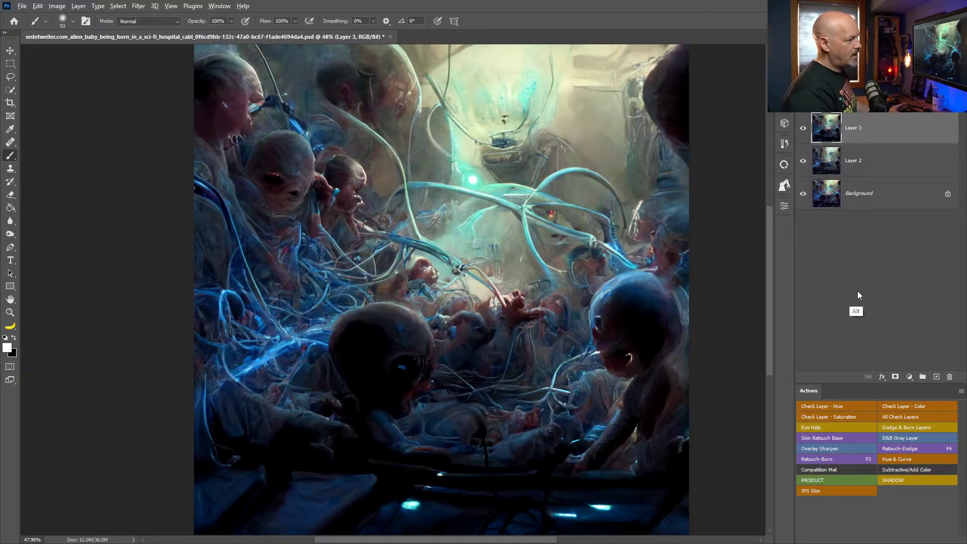
pyautogui.keyDown('alt'); pyautogui.click(896, 377); pyautogui.keyUp('alt')
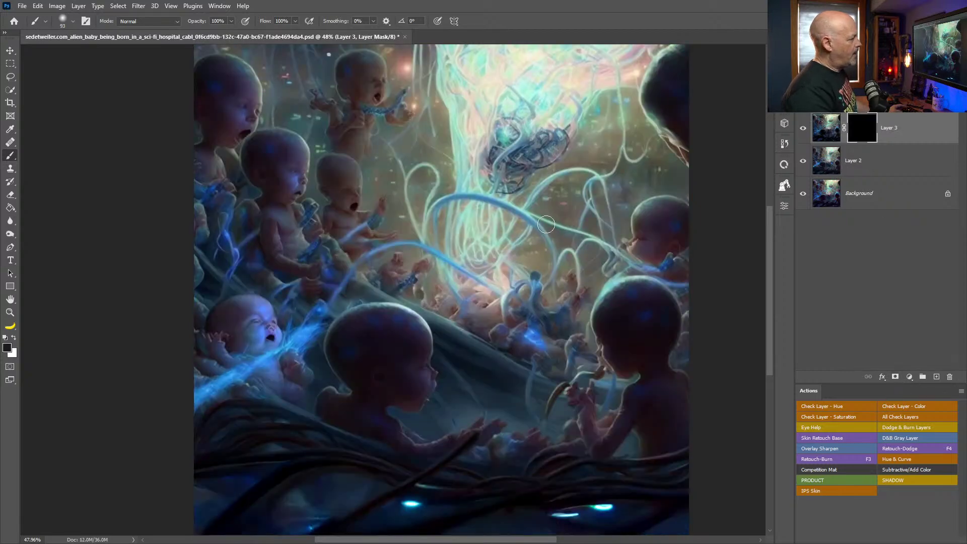
pyautogui.rightClick(538, 246)
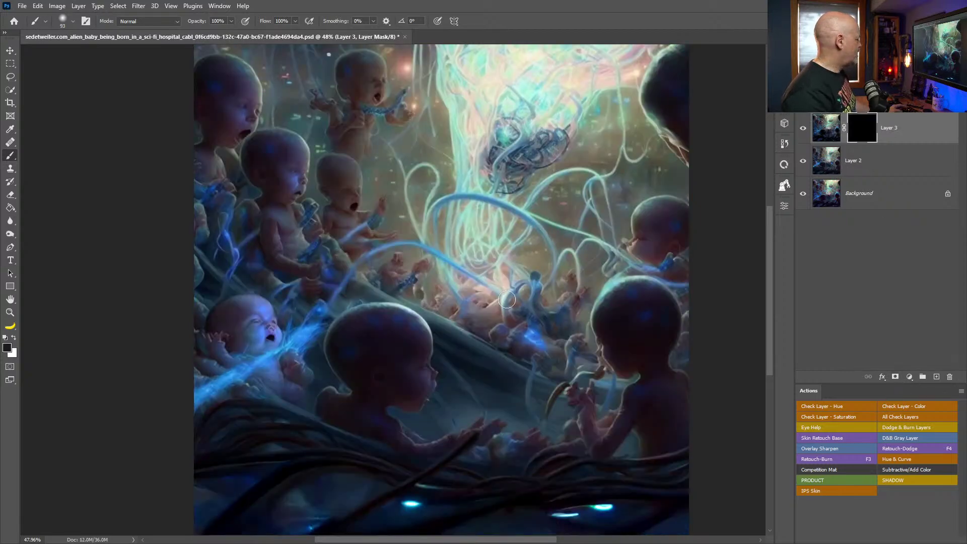
pyautogui.press('x')
pyautogui.press(']')
pyautogui.press(']')
pyautogui.press(']')
pyautogui.press(']')
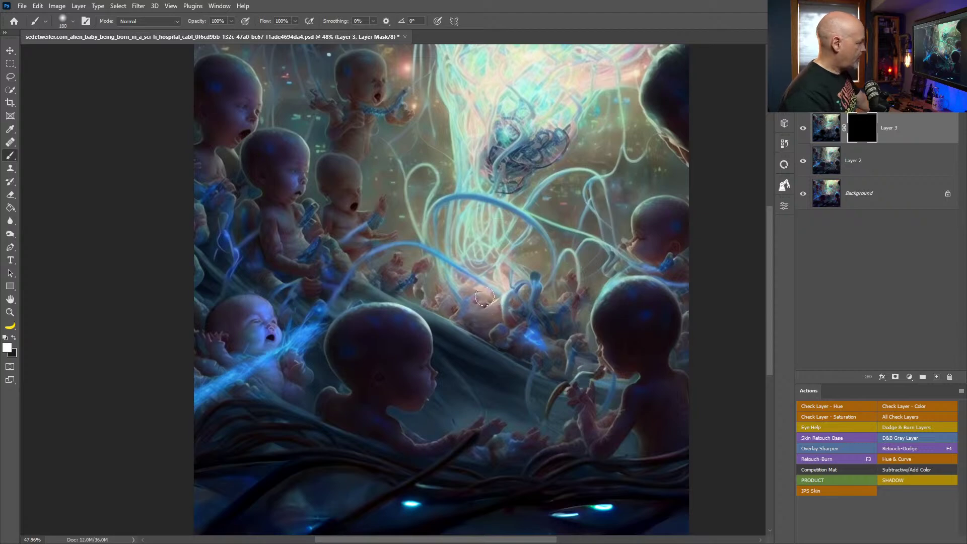
pyautogui.press(']')
pyautogui.press(']')
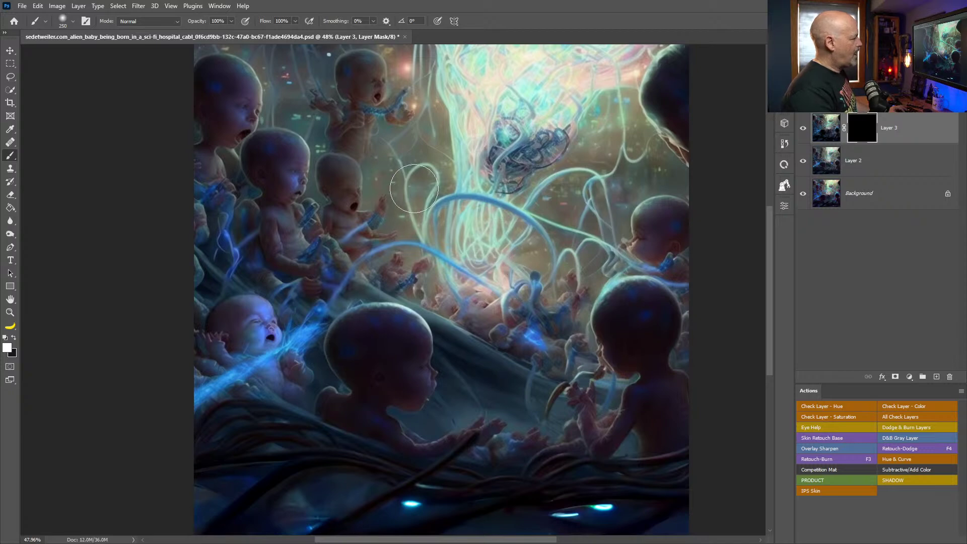
pyautogui.moveTo(413, 174)
pyautogui.mouseDown()
pyautogui.moveTo(419, 150)
pyautogui.moveTo(393, 178)
pyautogui.moveTo(418, 168)
pyautogui.mouseUp()
# Step: Refine Layer 3's mask around the small baby's head with a 100 px brush, painting black to bring the face back
pyautogui.rightClick(368, 185)
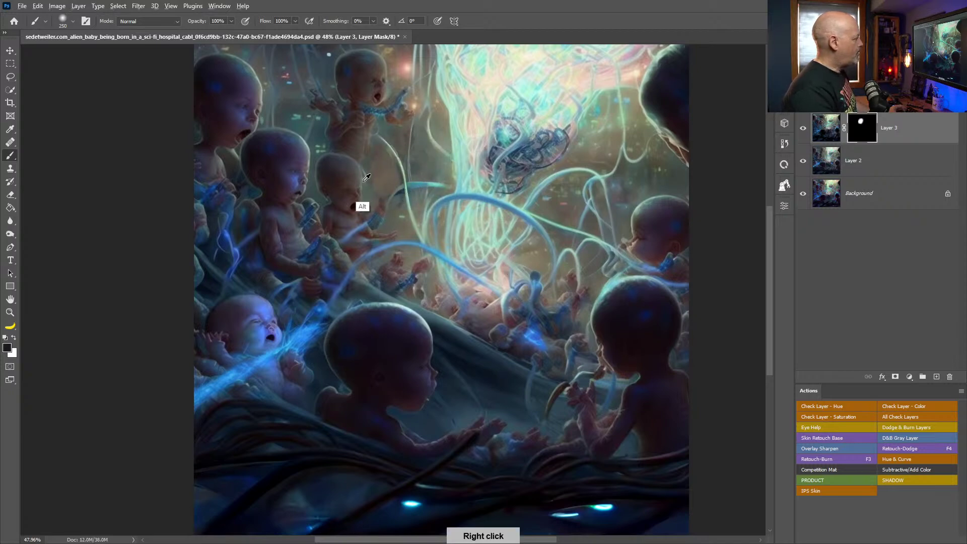
pyautogui.moveTo(469, 132); pyautogui.dragTo(460, 133)
pyautogui.press('Return')
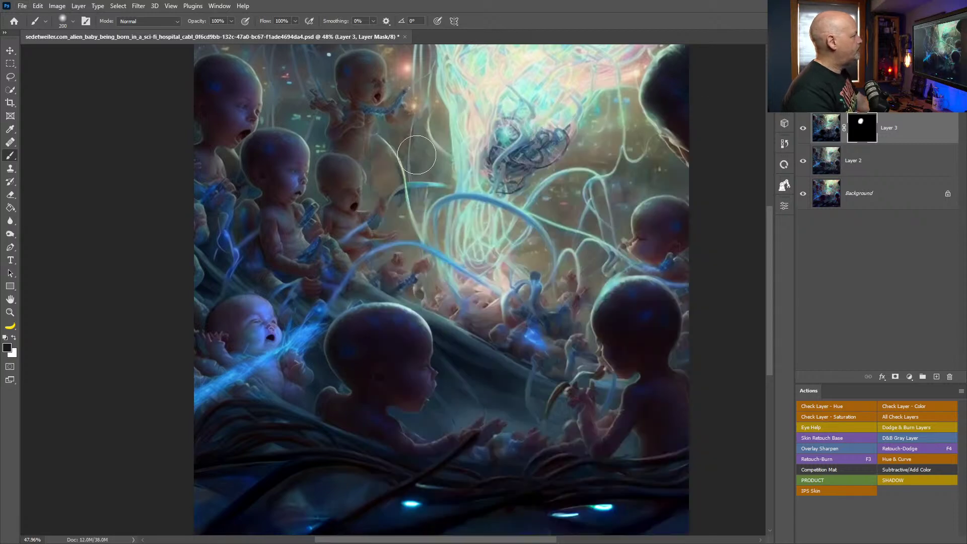
pyautogui.press('[')
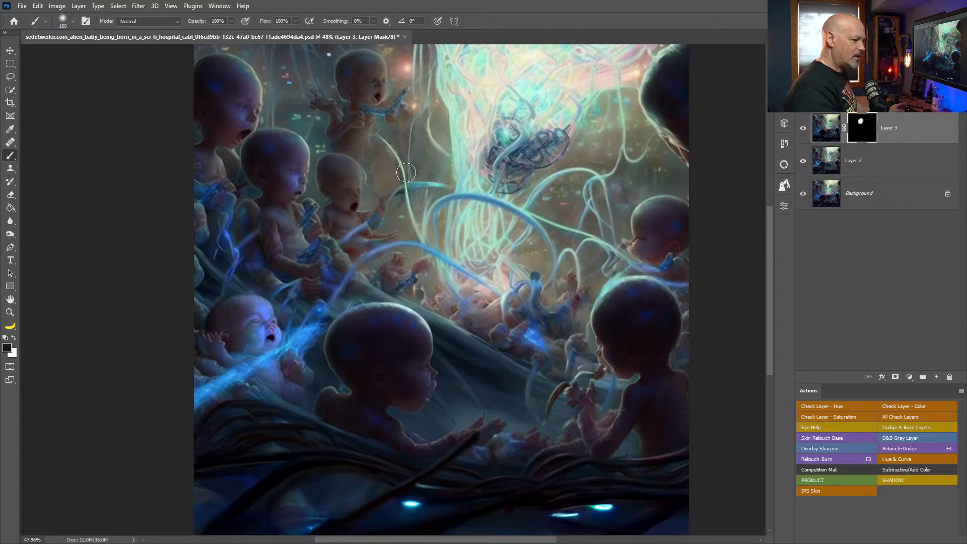
pyautogui.press('x')
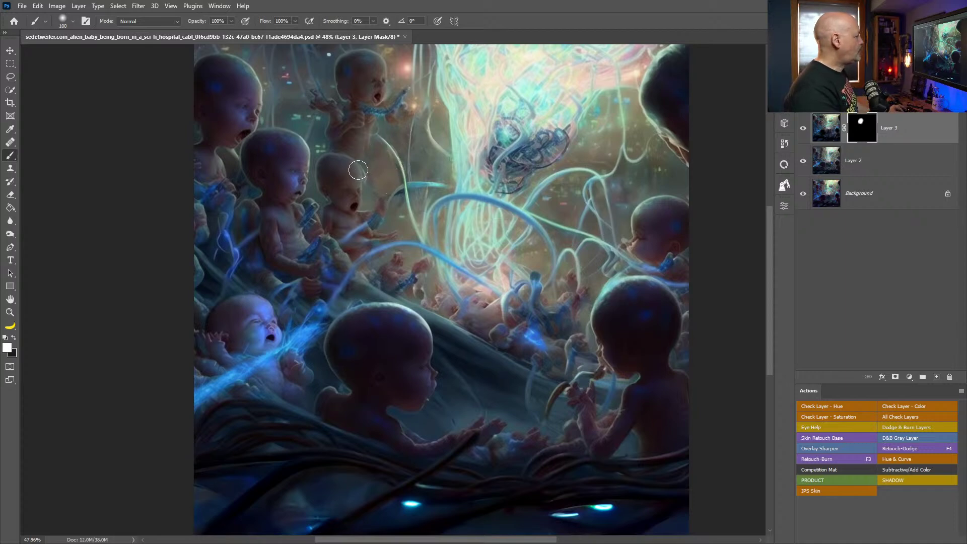
pyautogui.press('x')
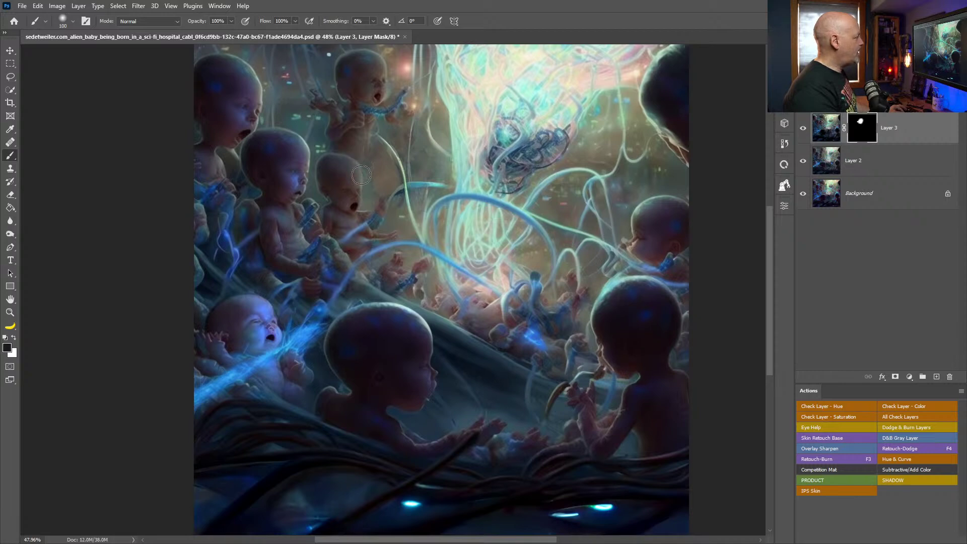
pyautogui.press('x')
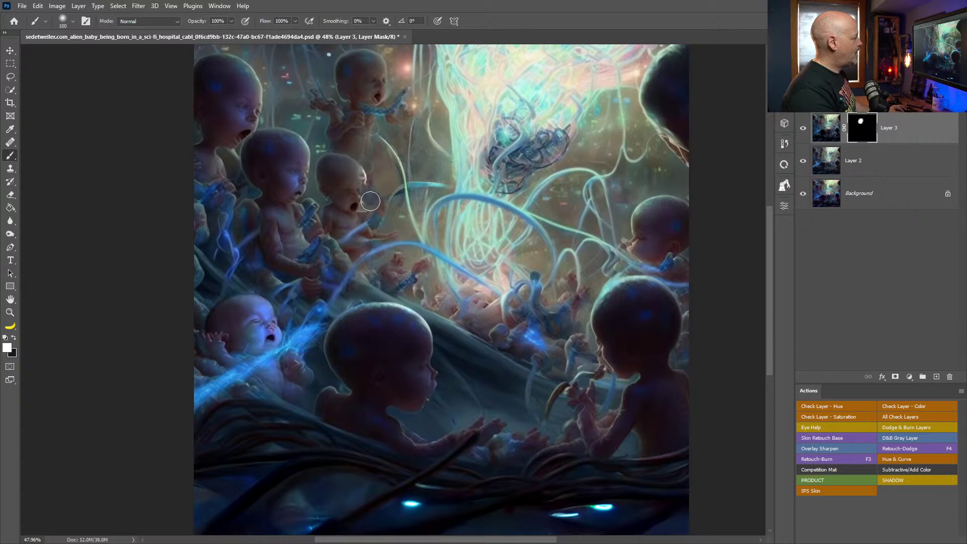
pyautogui.press('x')
pyautogui.moveTo(373, 214); pyautogui.dragTo(360, 179)
pyautogui.press('x')
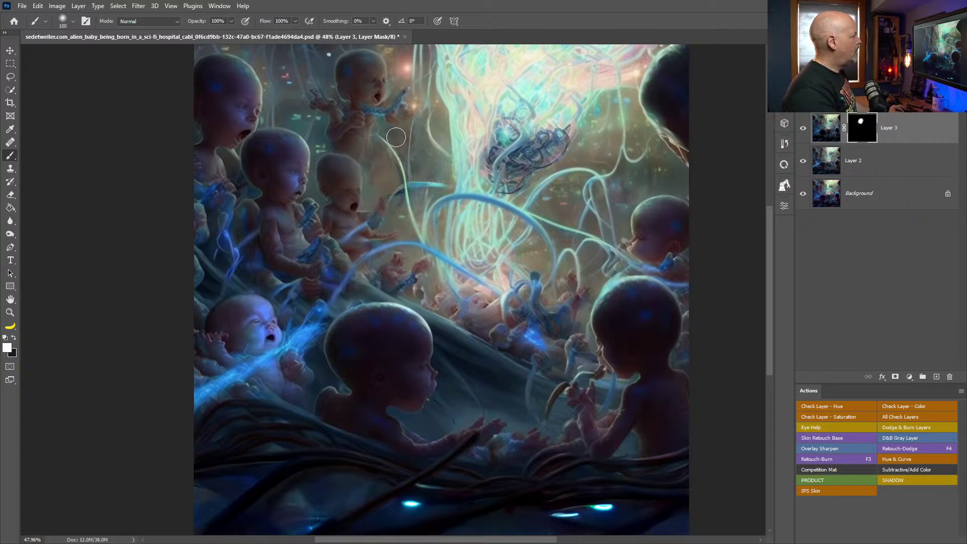
# Step: Paint white on Layer 3's mask to reveal its cables and hazy glow through the centre of the image
pyautogui.moveTo(432, 221)
pyautogui.mouseDown()
pyautogui.moveTo(470, 215)
pyautogui.moveTo(458, 209)
pyautogui.moveTo(497, 226)
pyautogui.moveTo(493, 219)
pyautogui.moveTo(515, 241)
pyautogui.moveTo(521, 229)
pyautogui.moveTo(561, 274)
pyautogui.moveTo(550, 298)
pyautogui.moveTo(573, 283)
pyautogui.moveTo(538, 300)
pyautogui.moveTo(523, 254)
pyautogui.moveTo(509, 273)
pyautogui.moveTo(439, 239)
pyautogui.moveTo(448, 214)
pyautogui.moveTo(434, 238)
pyautogui.moveTo(440, 227)
pyautogui.moveTo(390, 231)
pyautogui.moveTo(407, 230)
pyautogui.moveTo(363, 264)
pyautogui.moveTo(401, 275)
pyautogui.moveTo(393, 258)
pyautogui.moveTo(372, 273)
pyautogui.moveTo(363, 267)
pyautogui.moveTo(383, 255)
pyautogui.moveTo(377, 269)
pyautogui.moveTo(386, 274)
pyautogui.moveTo(392, 265)
pyautogui.moveTo(379, 275)
pyautogui.moveTo(395, 274)
pyautogui.moveTo(400, 255)
pyautogui.moveTo(436, 290)
pyautogui.mouseUp()
pyautogui.press('x')
pyautogui.press('x')
pyautogui.moveTo(401, 263); pyautogui.dragTo(415, 290)
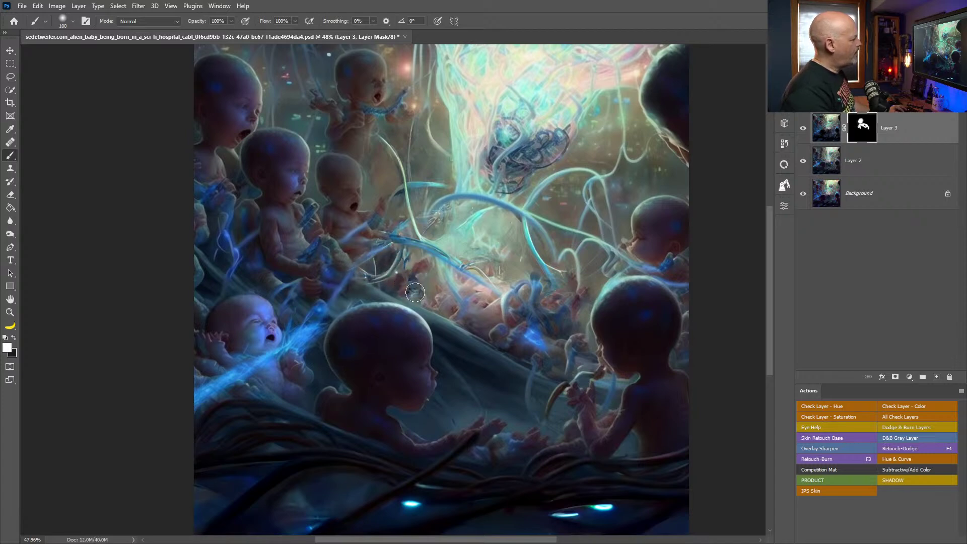
# Step: Extend the white on Layer 3's mask over the pile of babies between the two foreground heads, around the arching cables
pyautogui.press('x')
pyautogui.press('x')
pyautogui.moveTo(475, 323)
pyautogui.mouseDown()
pyautogui.moveTo(490, 307)
pyautogui.moveTo(489, 329)
pyautogui.moveTo(491, 303)
pyautogui.moveTo(424, 266)
pyautogui.moveTo(439, 297)
pyautogui.moveTo(406, 291)
pyautogui.moveTo(483, 326)
pyautogui.moveTo(433, 253)
pyautogui.mouseUp()
pyautogui.moveTo(497, 333)
pyautogui.mouseDown()
pyautogui.moveTo(521, 341)
pyautogui.moveTo(515, 307)
pyautogui.moveTo(514, 330)
pyautogui.moveTo(531, 320)
pyautogui.moveTo(524, 349)
pyautogui.moveTo(547, 346)
pyautogui.moveTo(554, 366)
pyautogui.moveTo(559, 328)
pyautogui.moveTo(551, 331)
pyautogui.moveTo(575, 305)
pyautogui.moveTo(549, 302)
pyautogui.moveTo(521, 289)
pyautogui.mouseUp()
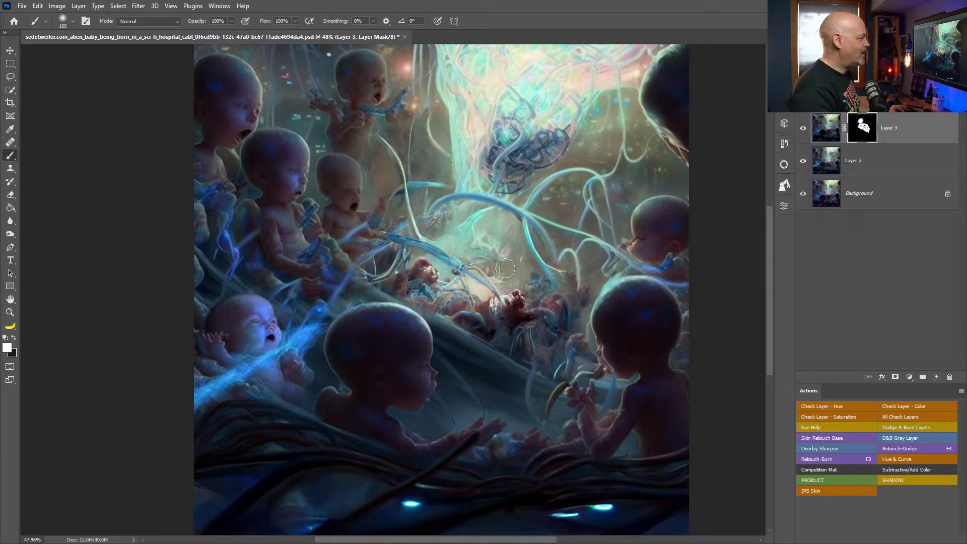
pyautogui.moveTo(482, 253); pyautogui.dragTo(484, 244)
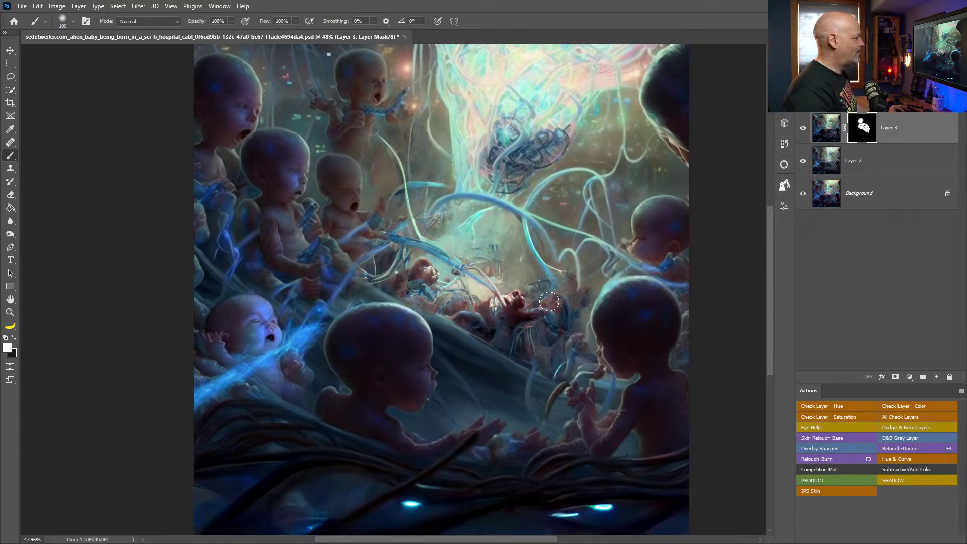
pyautogui.moveTo(581, 295)
pyautogui.mouseDown()
pyautogui.moveTo(603, 264)
pyautogui.moveTo(543, 228)
pyautogui.moveTo(552, 225)
pyautogui.moveTo(536, 225)
pyautogui.moveTo(544, 248)
pyautogui.moveTo(579, 289)
pyautogui.mouseUp()
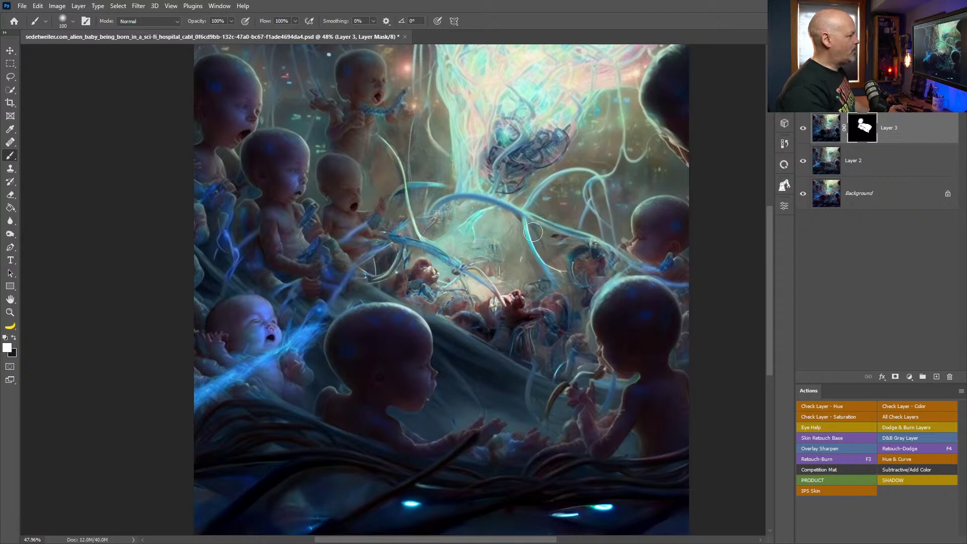
# Step: Paint white on Layer 3's mask to reveal its pale machine background across the upper centre and the dark head at upper right
pyautogui.press('x')
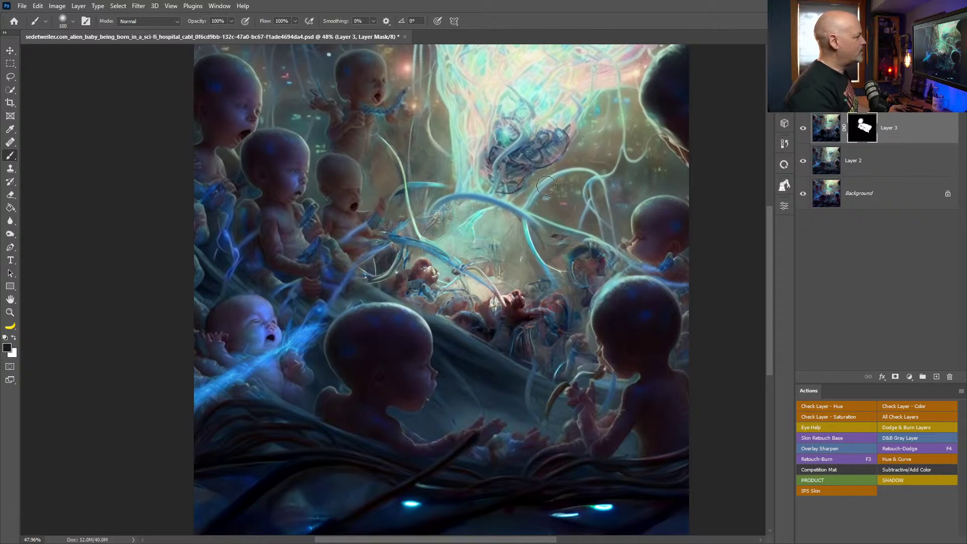
pyautogui.press('x')
pyautogui.moveTo(518, 166)
pyautogui.mouseDown()
pyautogui.moveTo(509, 188)
pyautogui.moveTo(526, 162)
pyautogui.moveTo(514, 194)
pyautogui.moveTo(529, 180)
pyautogui.moveTo(447, 182)
pyautogui.moveTo(474, 176)
pyautogui.moveTo(470, 153)
pyautogui.moveTo(474, 178)
pyautogui.moveTo(463, 146)
pyautogui.moveTo(512, 164)
pyautogui.moveTo(541, 144)
pyautogui.moveTo(535, 165)
pyautogui.moveTo(564, 151)
pyautogui.moveTo(573, 134)
pyautogui.moveTo(487, 146)
pyautogui.moveTo(464, 115)
pyautogui.moveTo(484, 137)
pyautogui.moveTo(543, 140)
pyautogui.moveTo(570, 134)
pyautogui.moveTo(587, 114)
pyautogui.moveTo(572, 101)
pyautogui.moveTo(559, 115)
pyautogui.moveTo(543, 106)
pyautogui.moveTo(499, 128)
pyautogui.moveTo(484, 101)
pyautogui.moveTo(452, 98)
pyautogui.moveTo(447, 48)
pyautogui.moveTo(478, 53)
pyautogui.moveTo(515, 91)
pyautogui.moveTo(541, 96)
pyautogui.moveTo(545, 54)
pyautogui.moveTo(526, 51)
pyautogui.moveTo(515, 58)
pyautogui.moveTo(572, 53)
pyautogui.moveTo(574, 94)
pyautogui.moveTo(609, 76)
pyautogui.moveTo(622, 83)
pyautogui.moveTo(610, 83)
pyautogui.moveTo(610, 71)
pyautogui.moveTo(628, 73)
pyautogui.moveTo(650, 51)
pyautogui.moveTo(646, 93)
pyautogui.moveTo(686, 151)
pyautogui.moveTo(684, 87)
pyautogui.moveTo(669, 76)
pyautogui.moveTo(690, 168)
pyautogui.moveTo(665, 168)
pyautogui.mouseUp()
pyautogui.press('x')
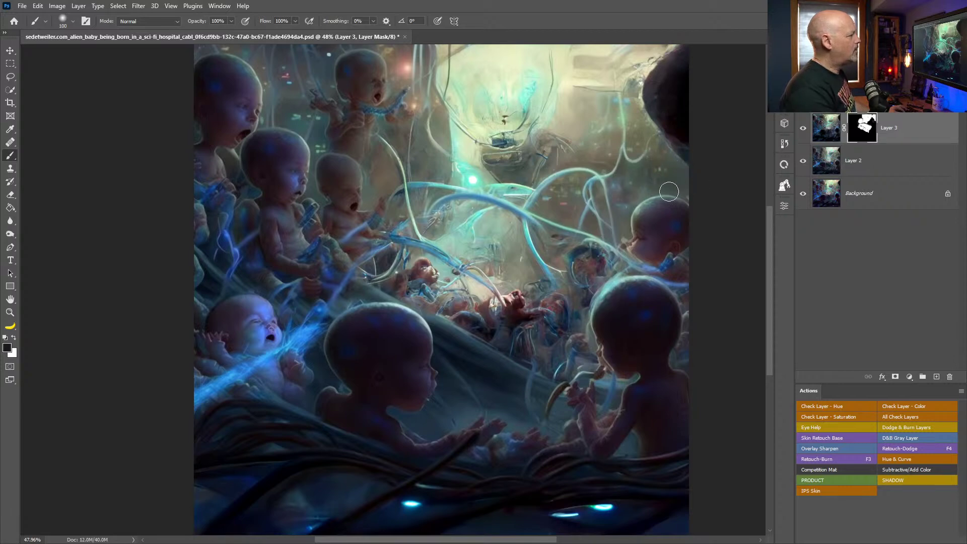
pyautogui.press('x')
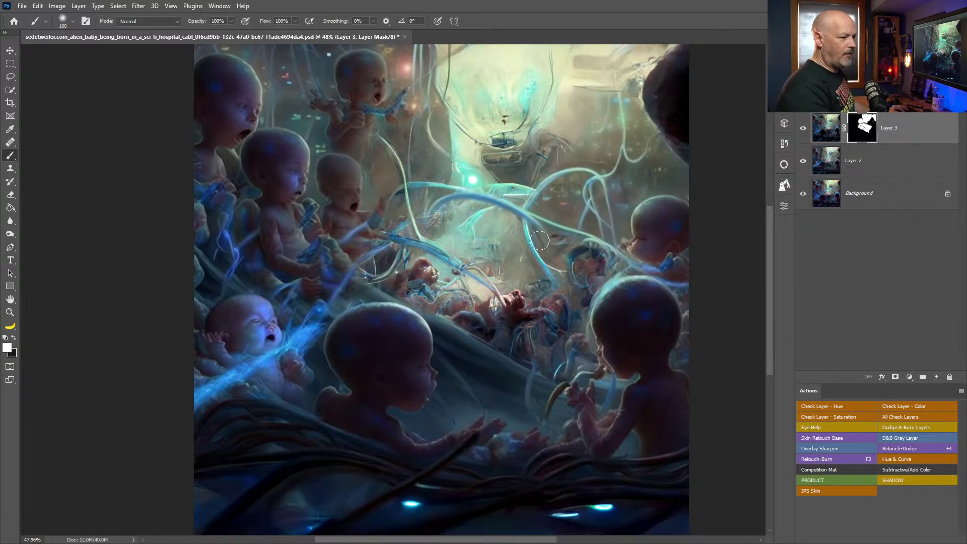
# Step: Display Layer 3's mask as a red overlay, paint white over missed spots in the upper background, and hide the overlay
pyautogui.press('\\')
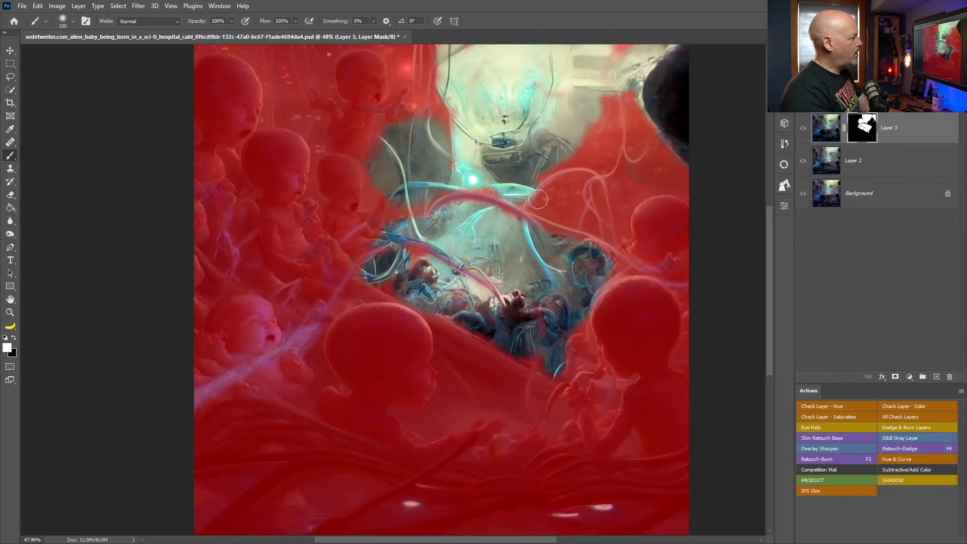
pyautogui.moveTo(614, 55); pyautogui.dragTo(615, 53)
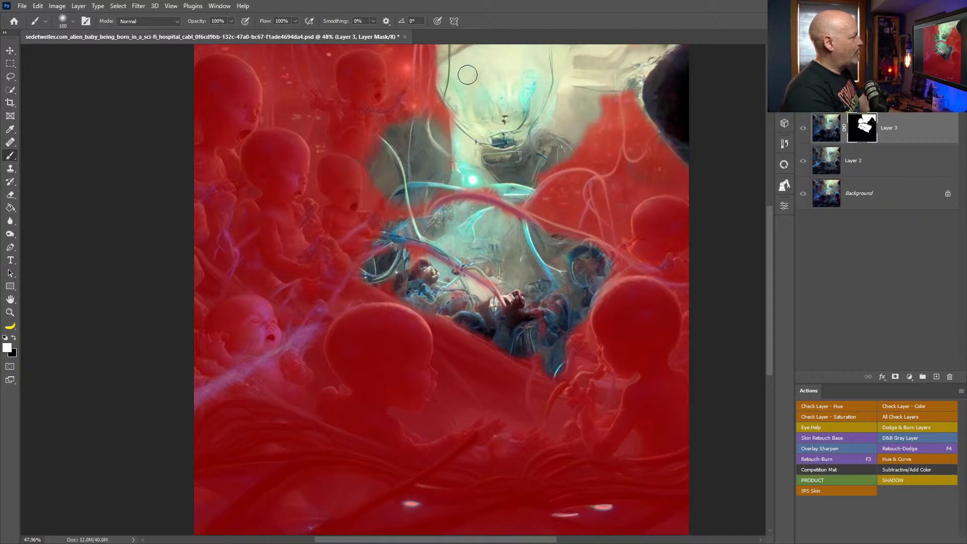
pyautogui.moveTo(456, 165); pyautogui.dragTo(456, 132)
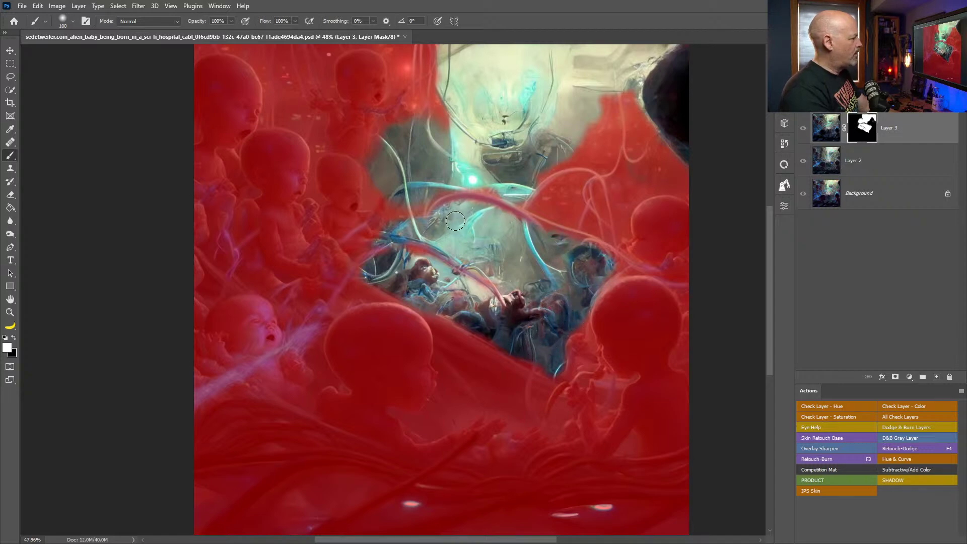
pyautogui.press('\\')
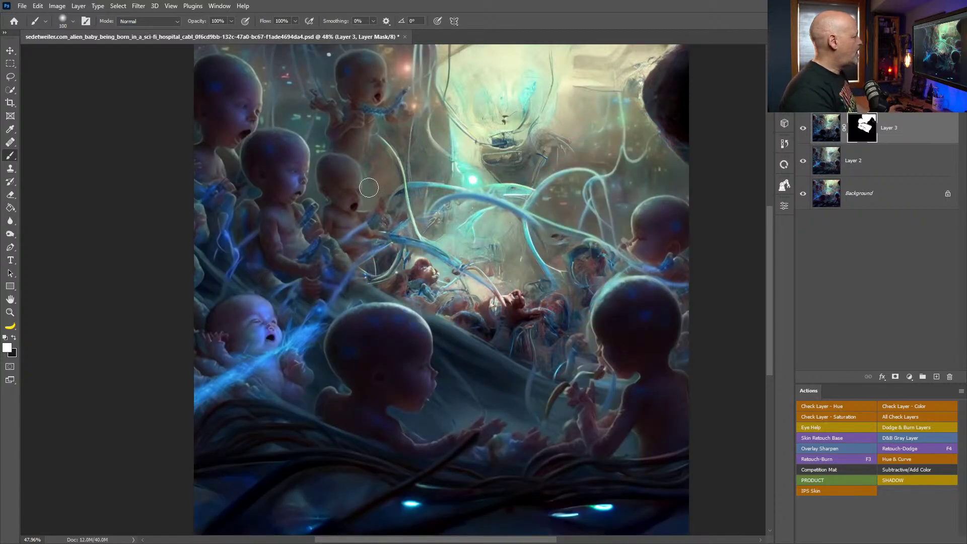
# Step: Try painting white on Layer 3's mask between the two foreground babies' bodies to reveal its cables, and undo it
pyautogui.press('x')
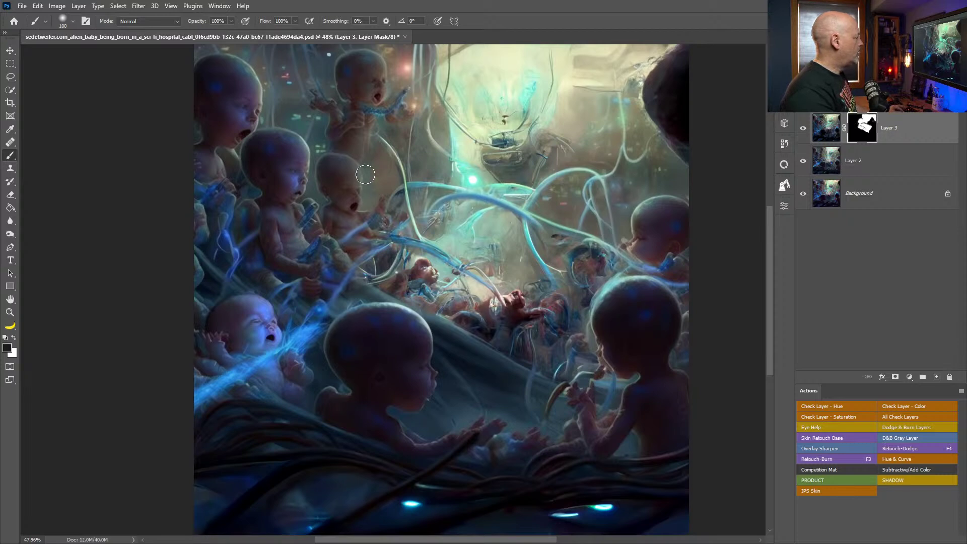
pyautogui.press('x')
pyautogui.moveTo(459, 394); pyautogui.dragTo(466, 387)
pyautogui.moveTo(444, 418)
pyautogui.mouseDown()
pyautogui.moveTo(409, 421)
pyautogui.moveTo(418, 431)
pyautogui.moveTo(465, 412)
pyautogui.moveTo(456, 389)
pyautogui.moveTo(442, 409)
pyautogui.moveTo(441, 340)
pyautogui.moveTo(500, 387)
pyautogui.moveTo(489, 402)
pyautogui.moveTo(509, 410)
pyautogui.mouseUp()
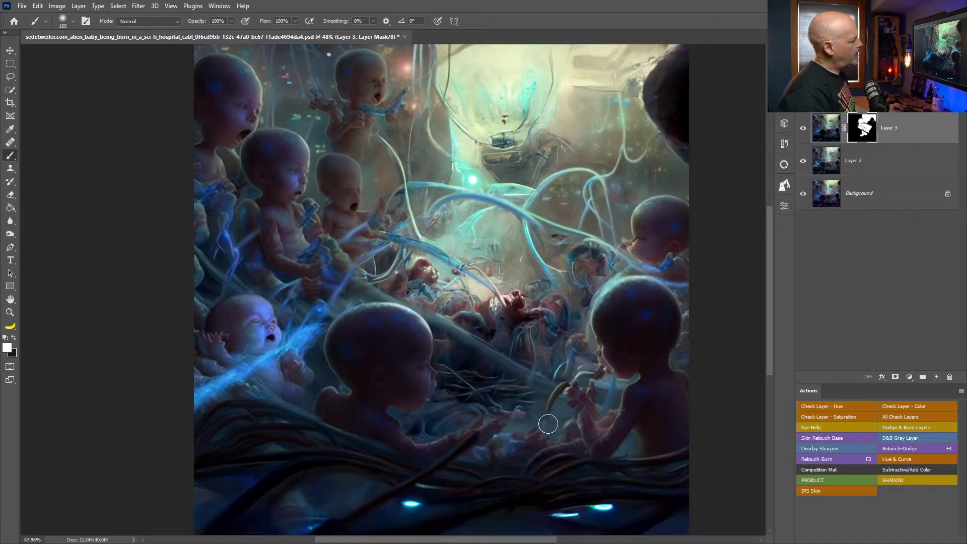
pyautogui.hotkey('ctrl', 'z')
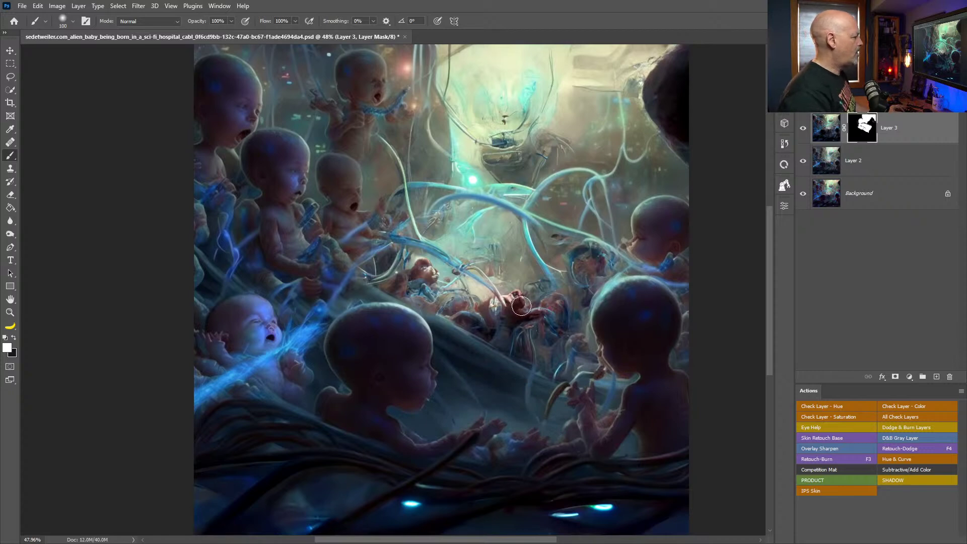
# Step: Paint white on Layer 3's mask to reveal its darker head, face and back on the right foreground baby
pyautogui.press('x')
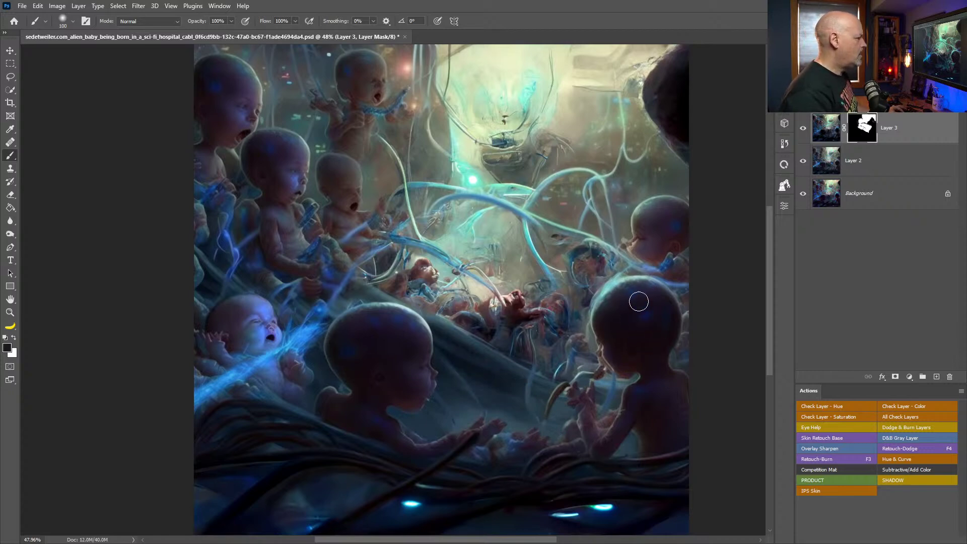
pyautogui.press('x')
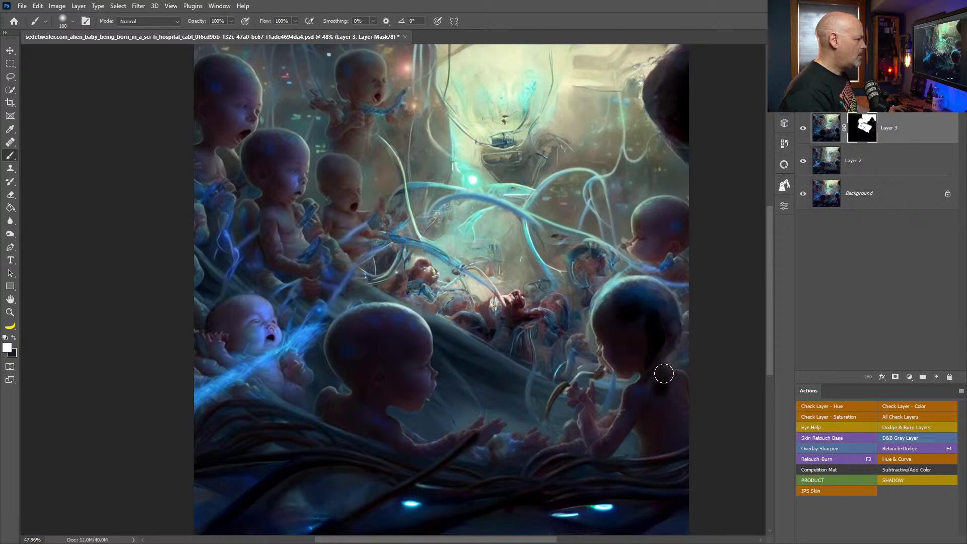
pyautogui.press('x')
pyautogui.press('x')
pyautogui.press('x')
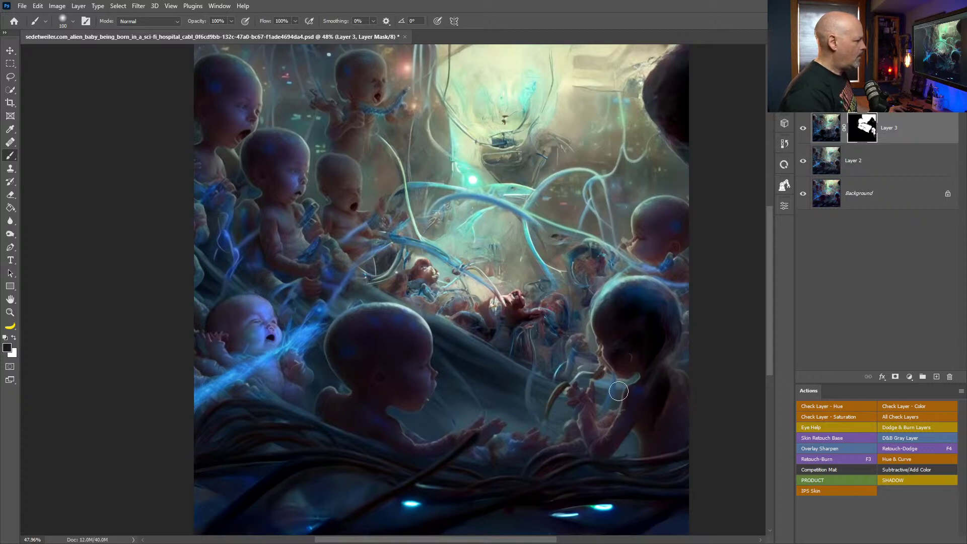
# Step: Try revealing Layer 3's version of the left foreground baby's head on the mask
pyautogui.press('x')
pyautogui.moveTo(391, 335)
pyautogui.mouseDown()
pyautogui.moveTo(348, 350)
pyautogui.moveTo(376, 329)
pyautogui.moveTo(351, 324)
pyautogui.moveTo(351, 368)
pyautogui.moveTo(347, 339)
pyautogui.mouseUp()
pyautogui.press('x')
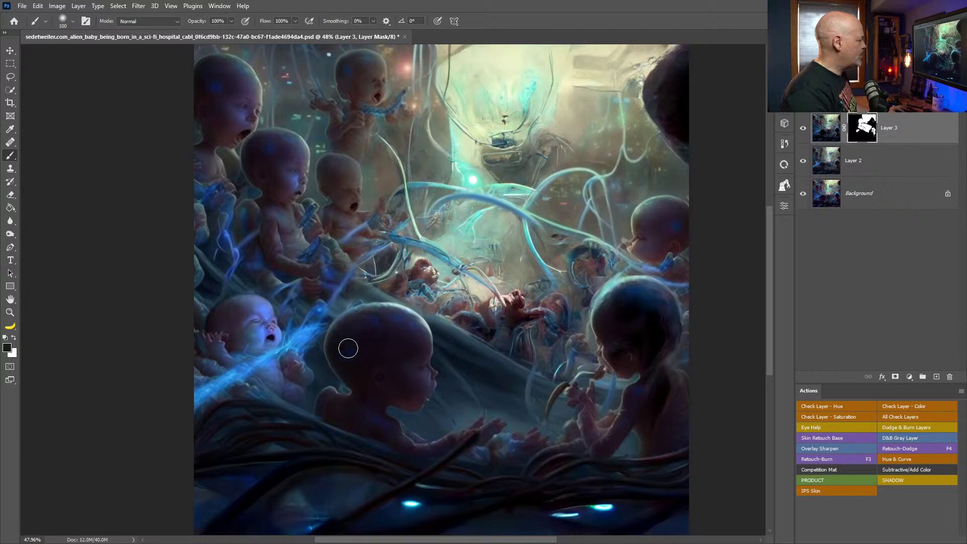
pyautogui.press('x')
pyautogui.press('x')
# Step: Disable and re-enable Layer 3's mask several times to compare the blended image with the full Layer 3 upscale
pyautogui.press('shift')
pyautogui.keyDown('shift'); pyautogui.click(865, 131); pyautogui.keyUp('shift')
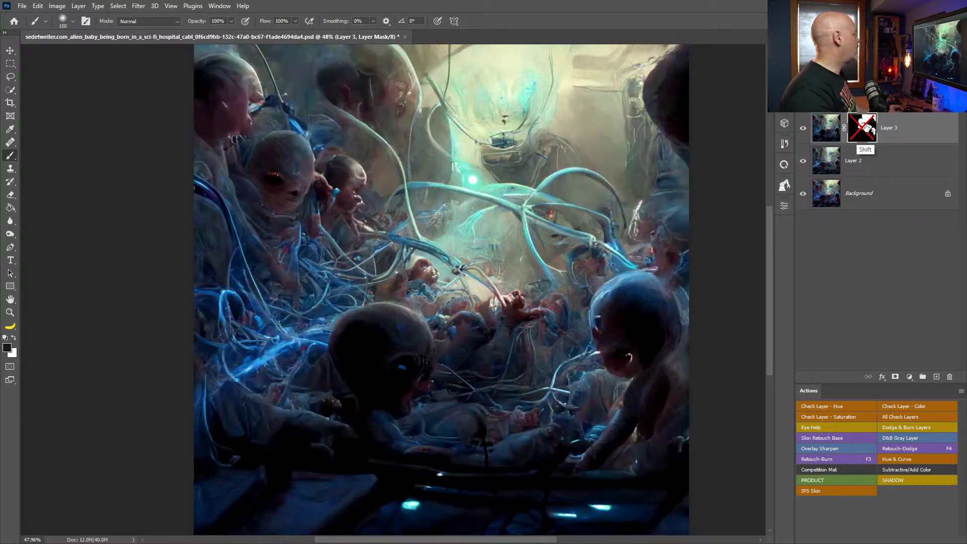
pyautogui.keyDown('shift'); pyautogui.click(864, 126); pyautogui.keyUp('shift')
pyautogui.keyDown('shift'); pyautogui.click(863, 128); pyautogui.keyUp('shift')
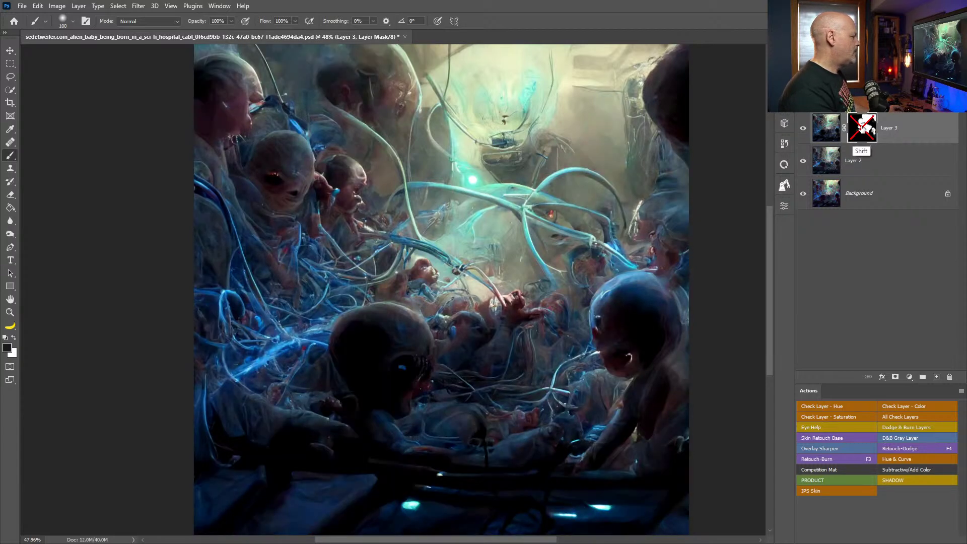
pyautogui.keyDown('shift'); pyautogui.click(863, 126); pyautogui.keyUp('shift')
pyautogui.keyDown('shift'); pyautogui.click(862, 128); pyautogui.keyUp('shift')
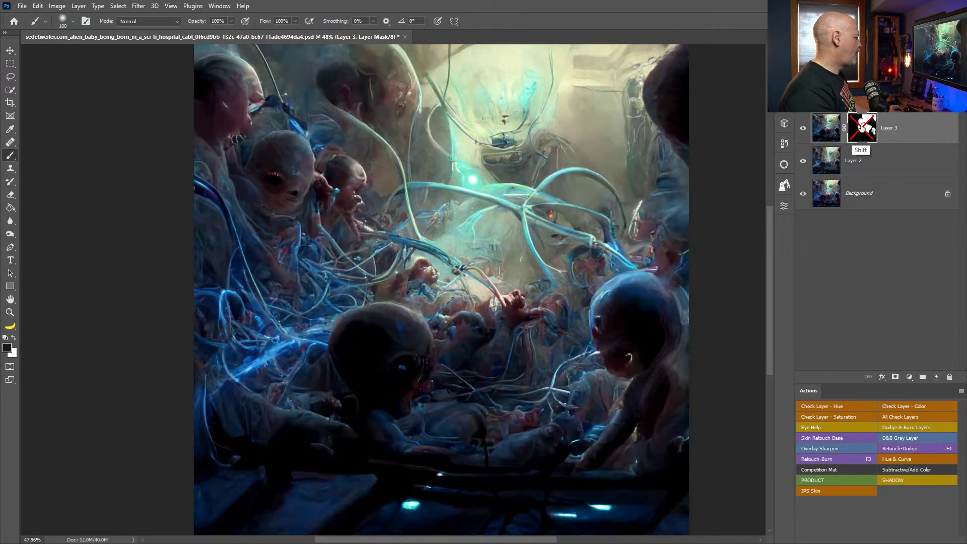
pyautogui.keyDown('shift'); pyautogui.click(863, 126); pyautogui.keyUp('shift')
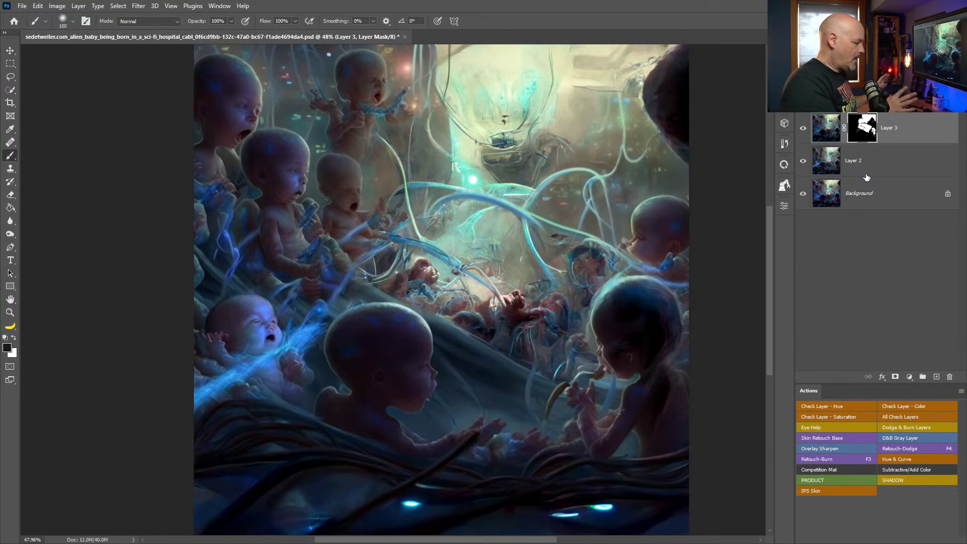
# Step: Save the blended alien baby PSD and close it
pyautogui.hotkey('ctrl', 's')
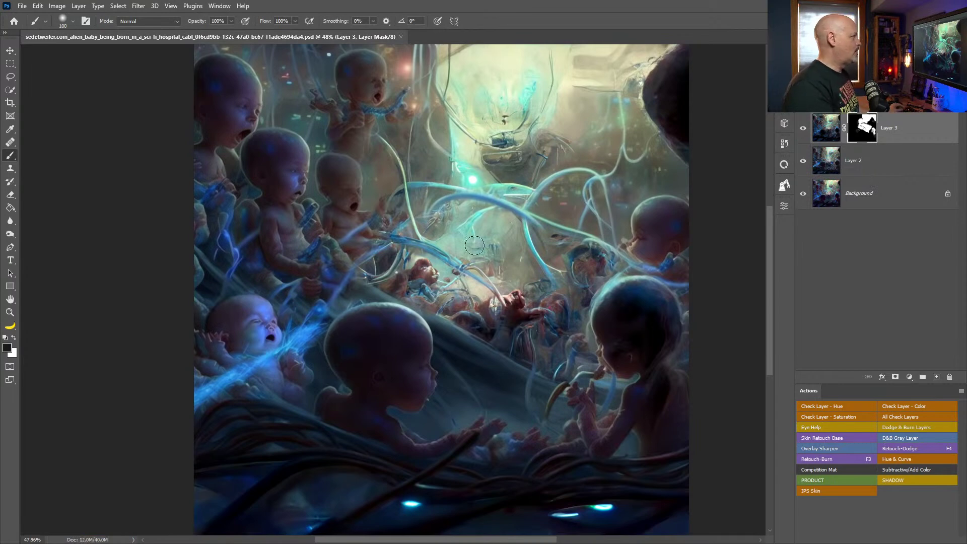
pyautogui.click(401, 37)
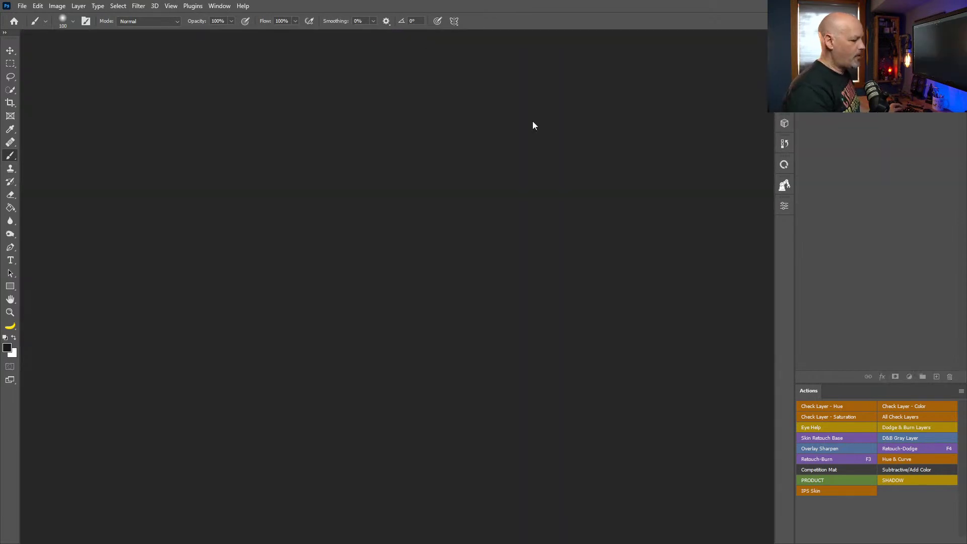
# Step: Switch to Bridge and open the three PNG versions of the hospital bed scene with the hanging creature in Photoshop
pyautogui.hotkey('alt', 'Tab')
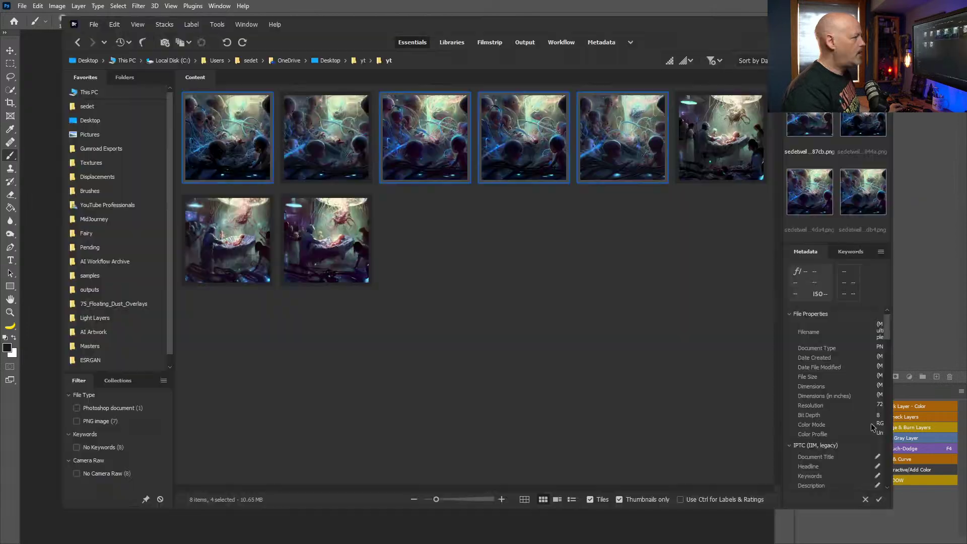
pyautogui.click(738, 152)
pyautogui.keyDown('shift'); pyautogui.click(306, 264); pyautogui.keyUp('shift')
pyautogui.moveTo(307, 264); pyautogui.dragTo(927, 221)
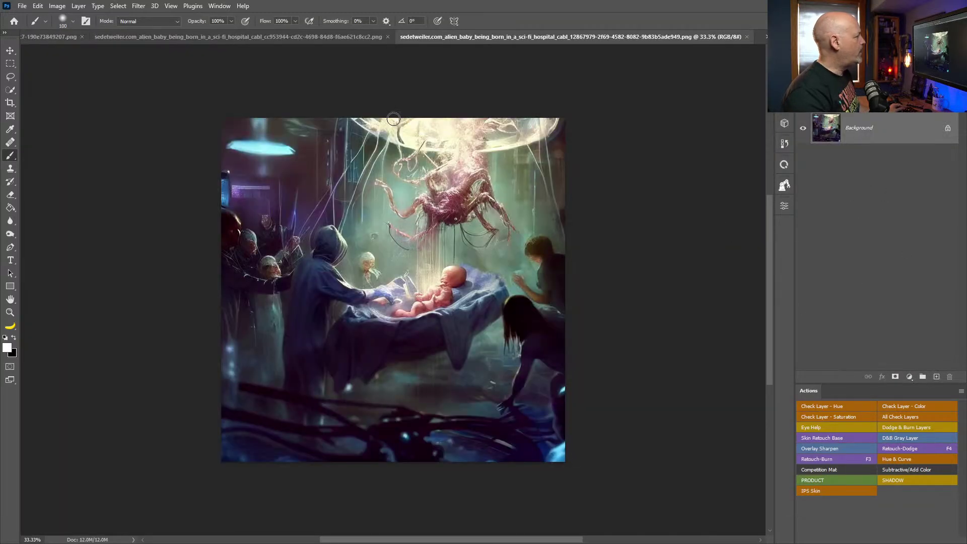
# Step: Copy the a5e33853 image into the 12867979 document as a new layer and close the a5e33853 source image
pyautogui.click(347, 41)
pyautogui.hotkey('ctrl', 'r')
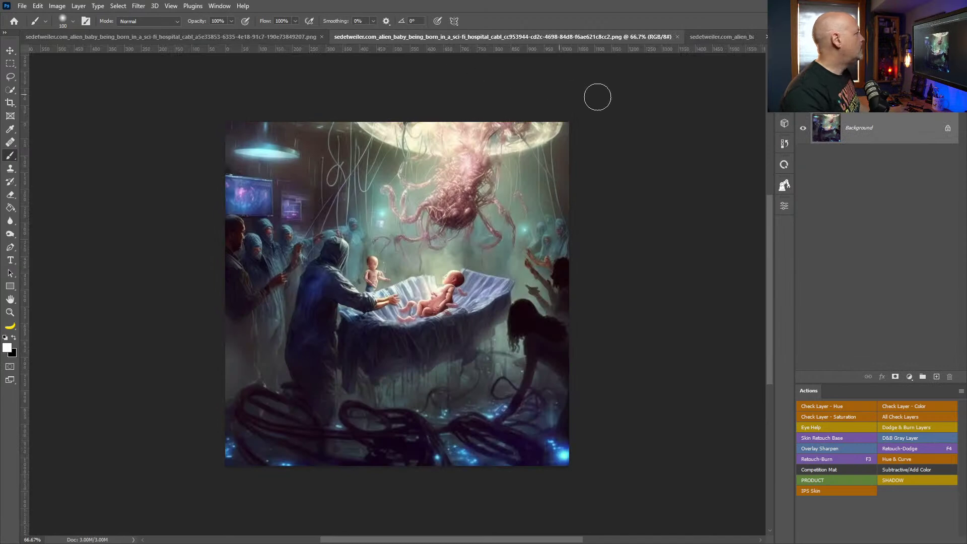
pyautogui.click(705, 35)
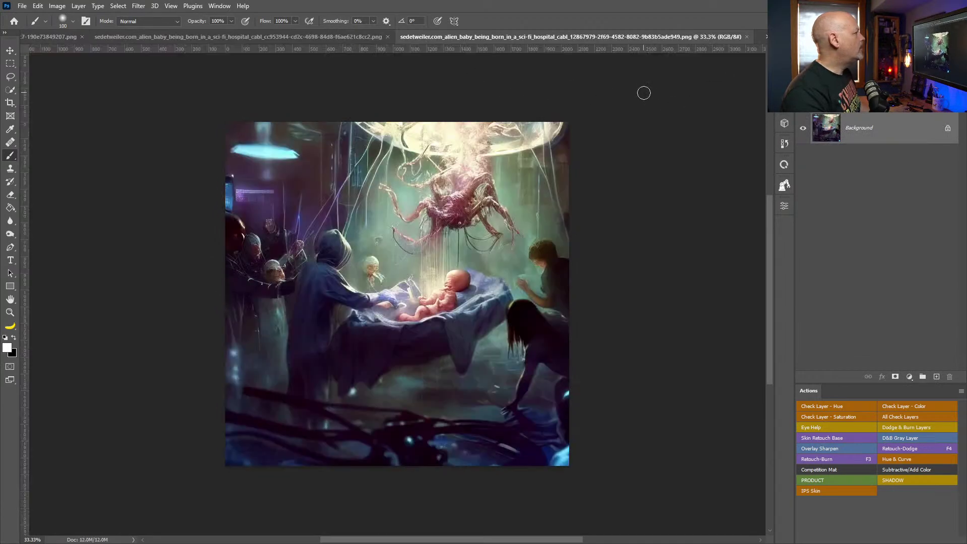
pyautogui.click(50, 36)
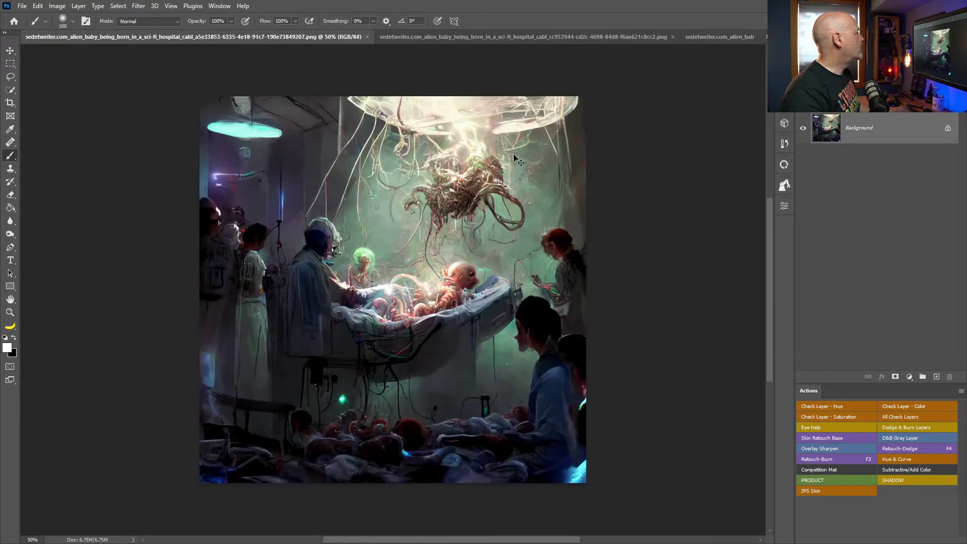
pyautogui.click(7, 51)
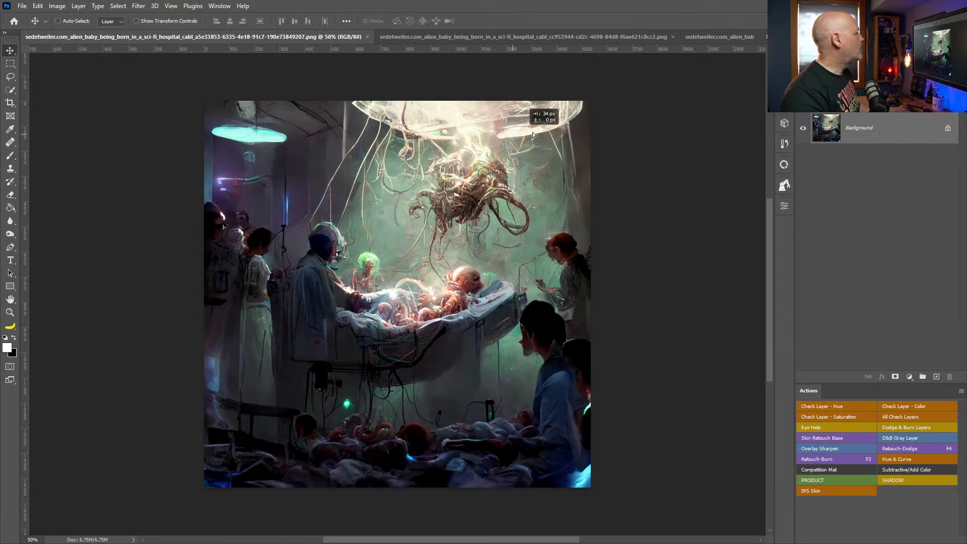
pyautogui.click(735, 37)
pyautogui.moveTo(703, 72); pyautogui.dragTo(482, 235)
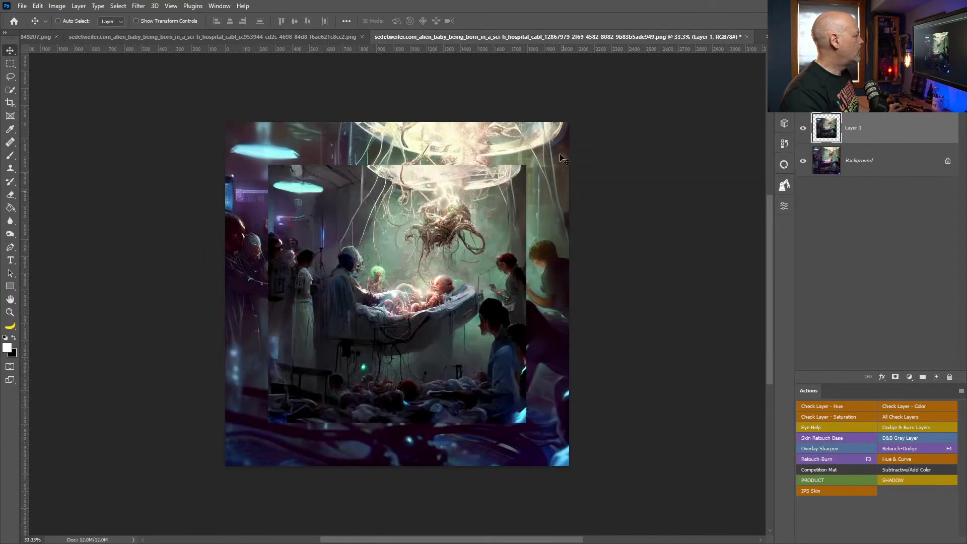
pyautogui.click(56, 36)
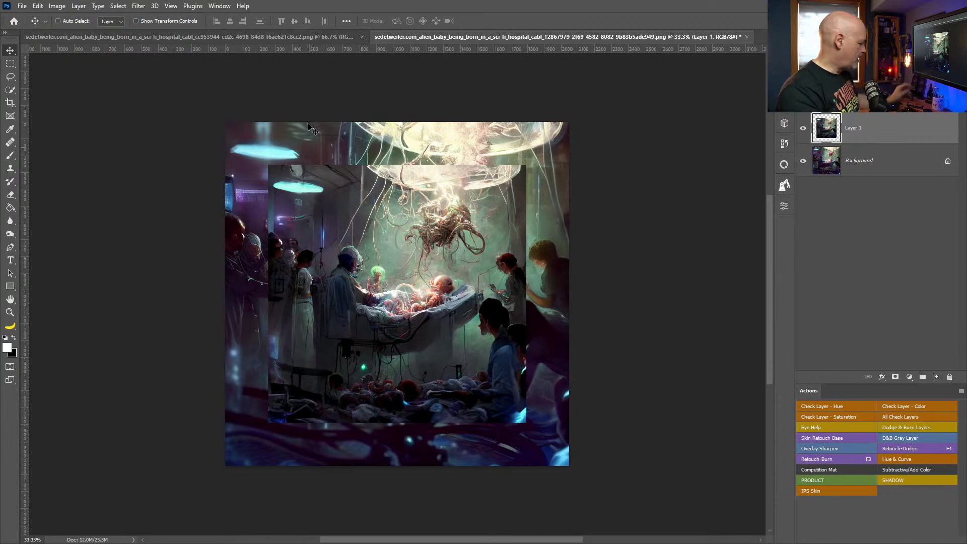
# Step: Copy the cc953944 image into the 12867979 document as another layer and close the cc953944 source image
pyautogui.click(202, 38)
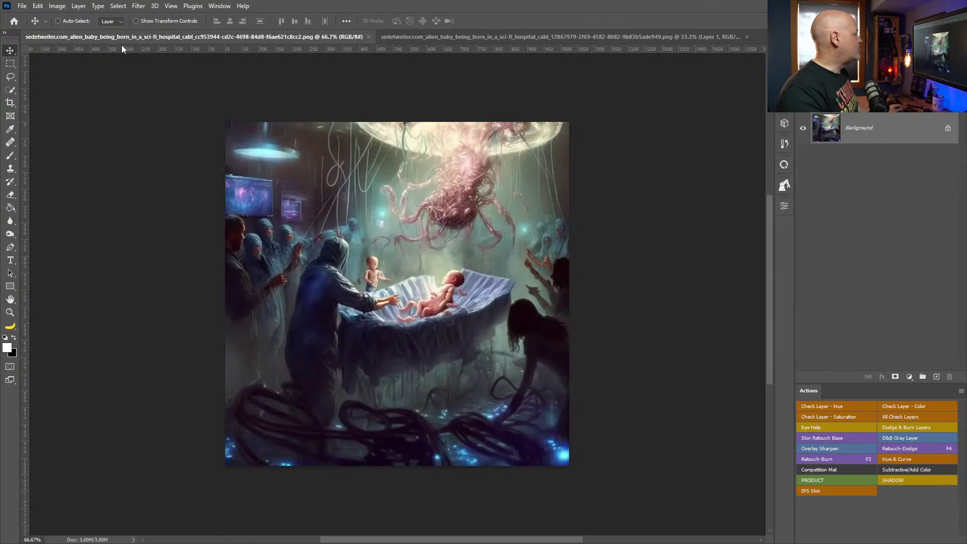
pyautogui.moveTo(366, 179); pyautogui.dragTo(421, 237)
pyautogui.click(361, 37)
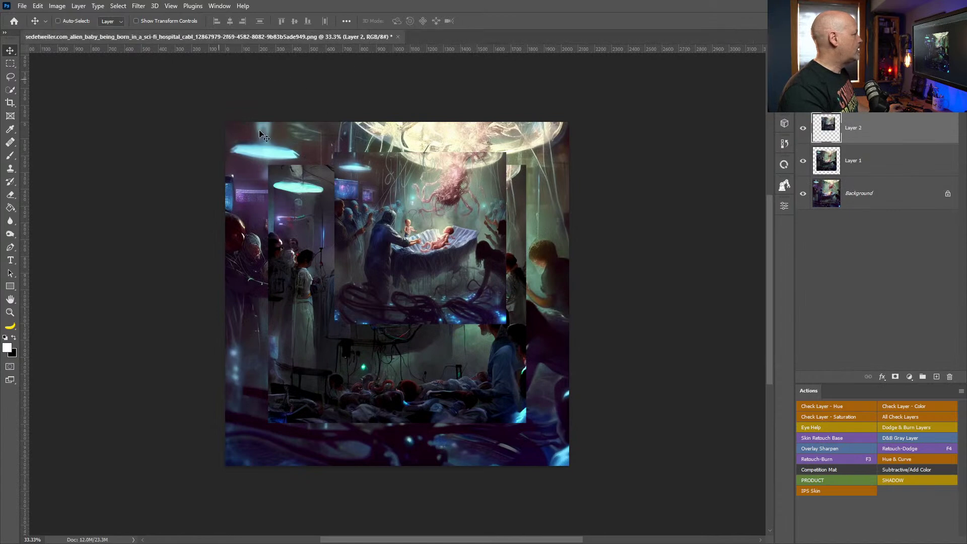
# Step: Hide Layer 1, align Layer 2 with the canvas's upper-left corner and scale it to 200% (2048 × 2048 px)
pyautogui.click(803, 161)
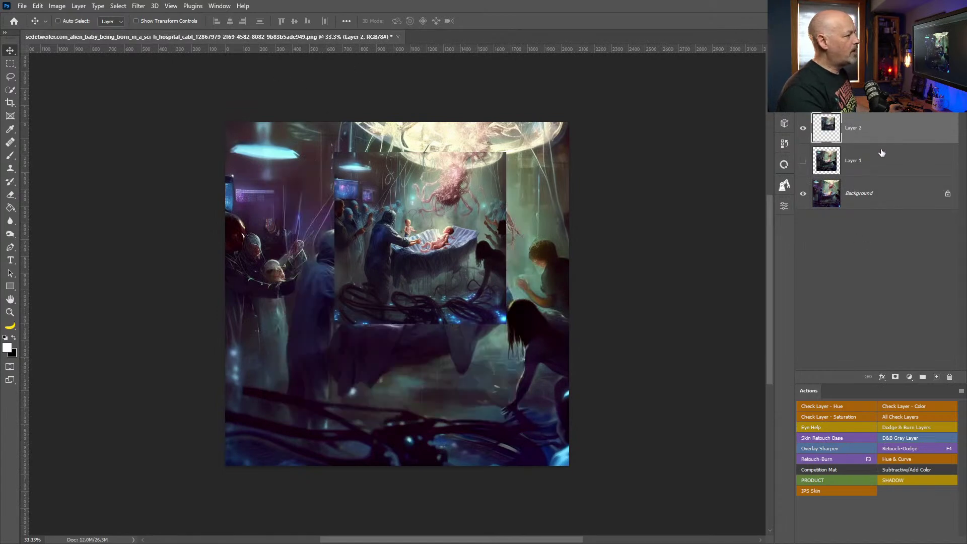
pyautogui.hotkey('ctrl', 't')
pyautogui.moveTo(417, 228); pyautogui.dragTo(308, 198)
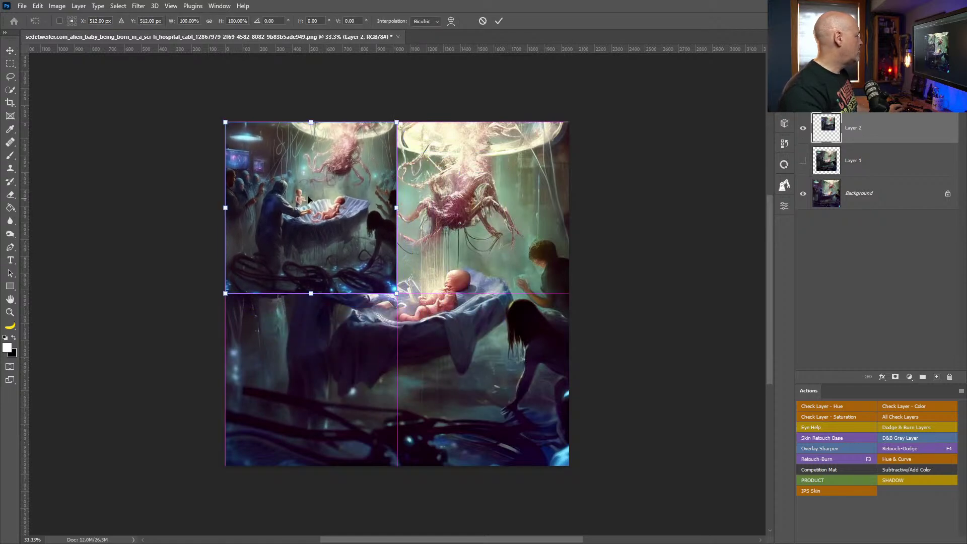
pyautogui.moveTo(396, 293); pyautogui.dragTo(572, 467)
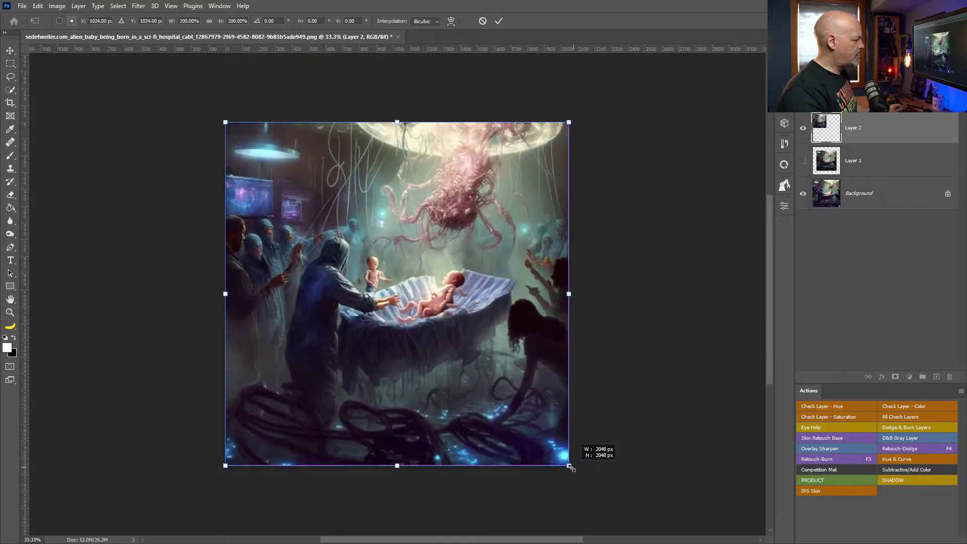
pyautogui.press('Return')
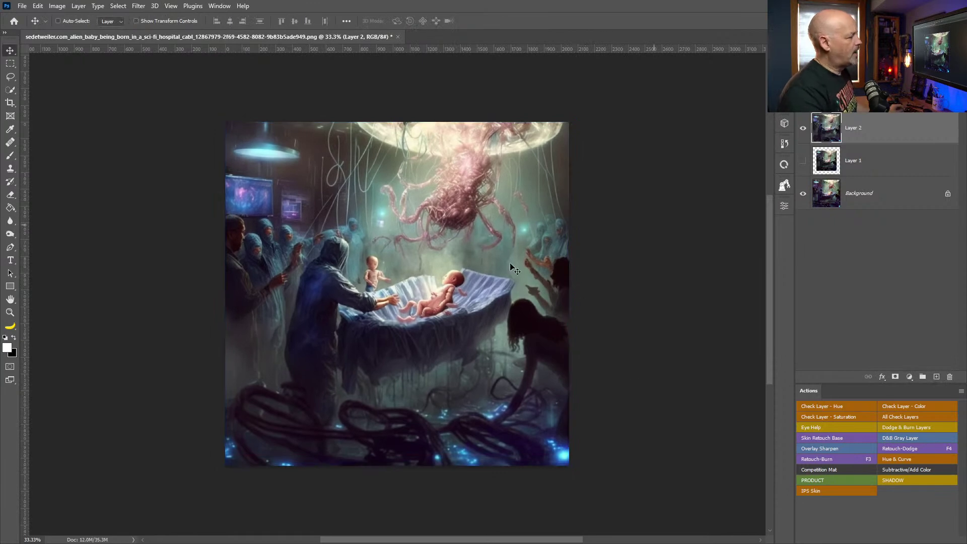
# Step: Compare Layer 2 with the Background by toggling its visibility, examining the baby, creature and onlookers up close and the whole scene
pyautogui.press('z')
pyautogui.moveTo(426, 296); pyautogui.dragTo(514, 247)
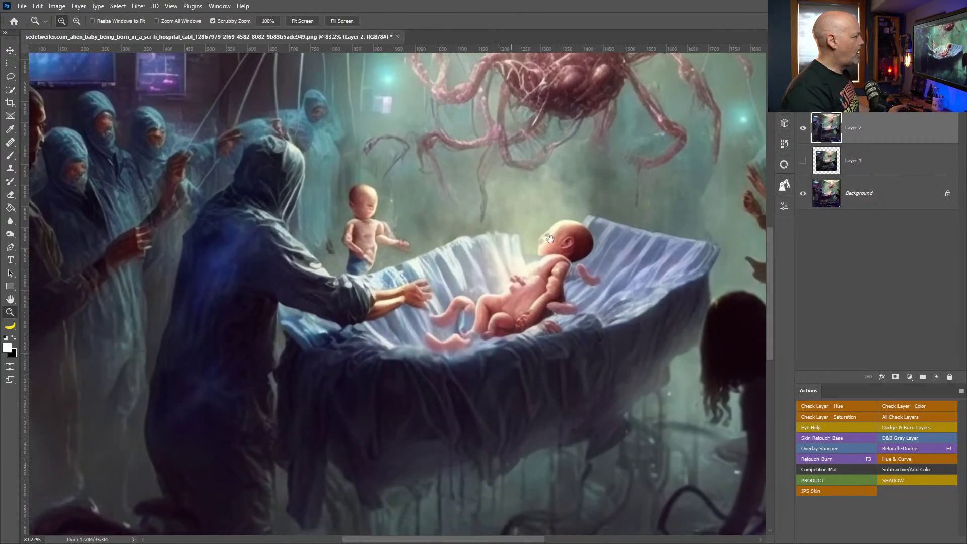
pyautogui.click(803, 128)
pyautogui.moveTo(448, 214); pyautogui.dragTo(515, 328)
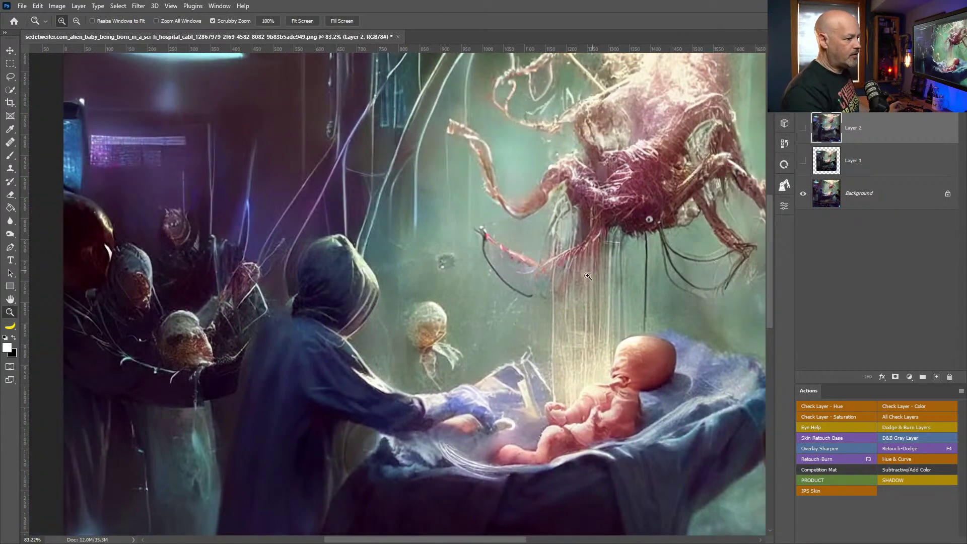
pyautogui.moveTo(468, 134); pyautogui.dragTo(445, 184)
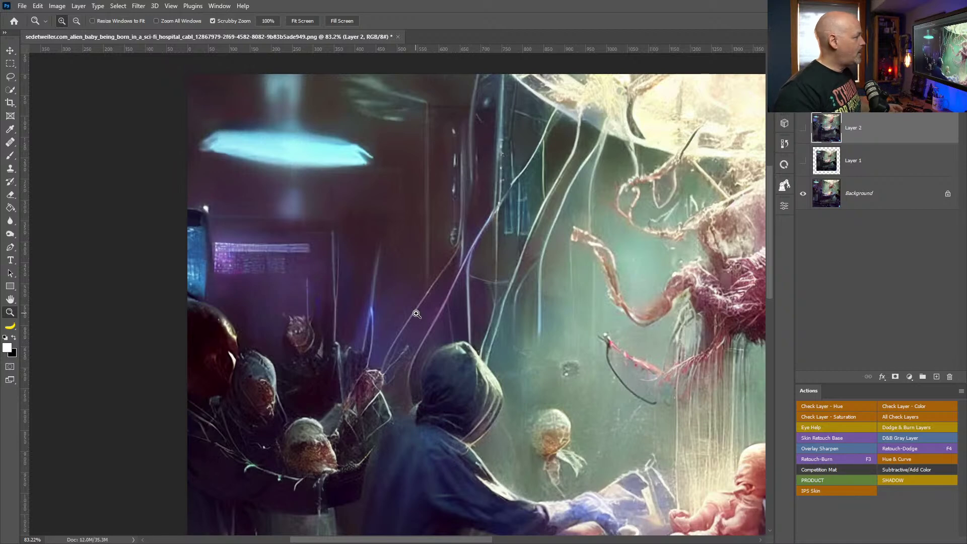
pyautogui.click(804, 129)
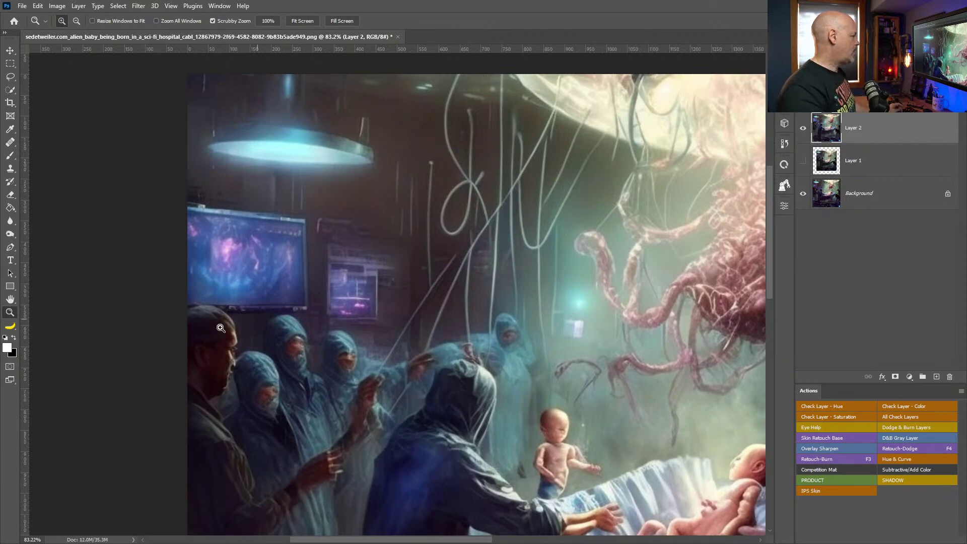
pyautogui.doubleClick(11, 300)
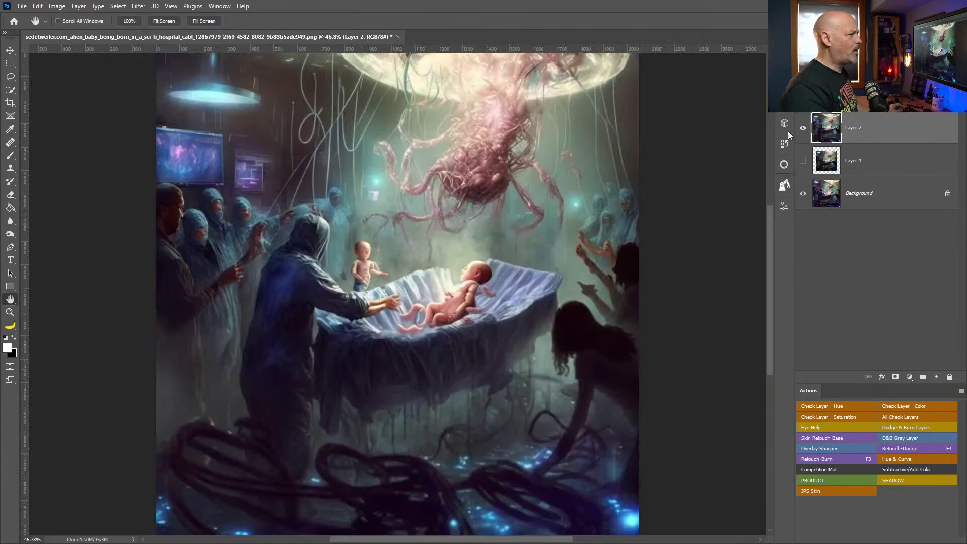
pyautogui.click(804, 132)
pyautogui.click(804, 132)
pyautogui.click(803, 132)
# Step: Move Layer 2 below Layer 1 in the layer stack and toggle its visibility to compare it with the Background
pyautogui.moveTo(804, 134); pyautogui.dragTo(808, 167)
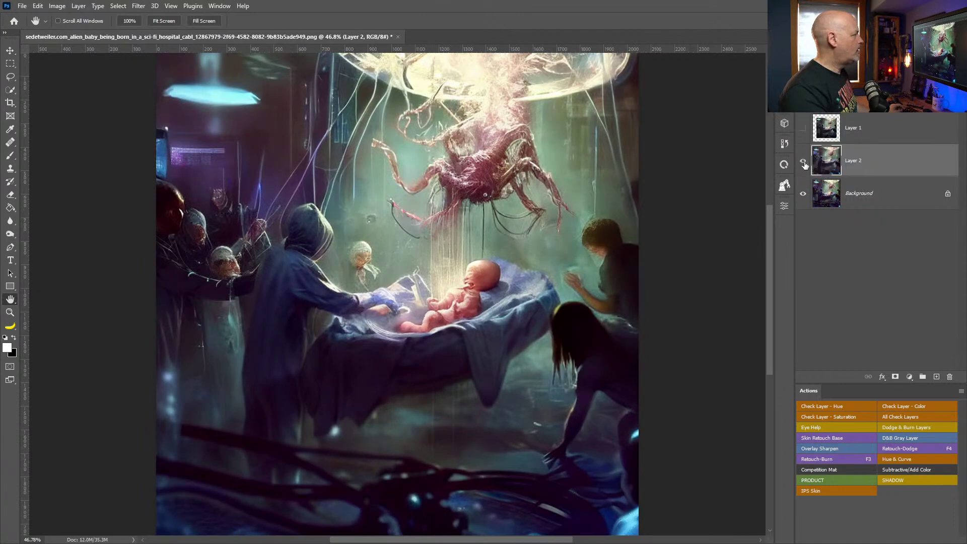
pyautogui.click(803, 163)
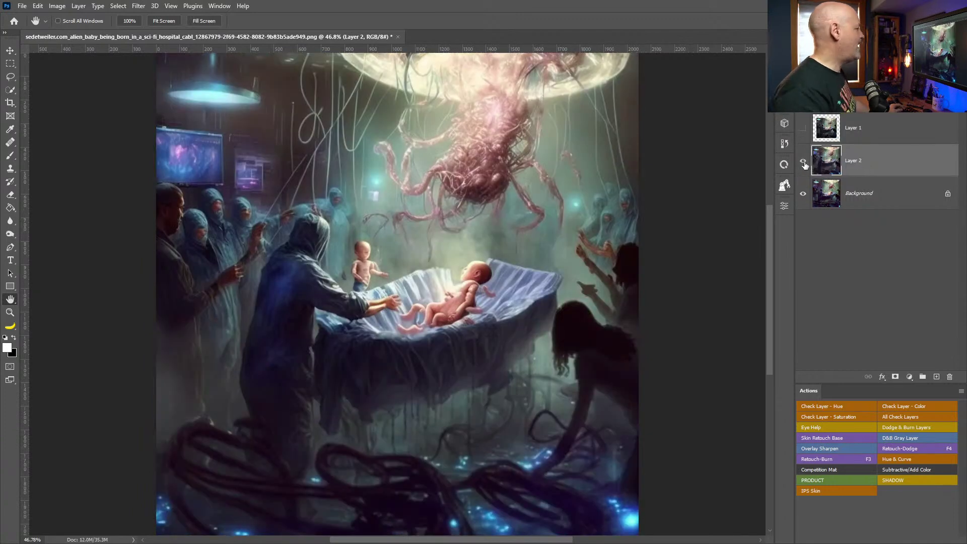
pyautogui.click(804, 164)
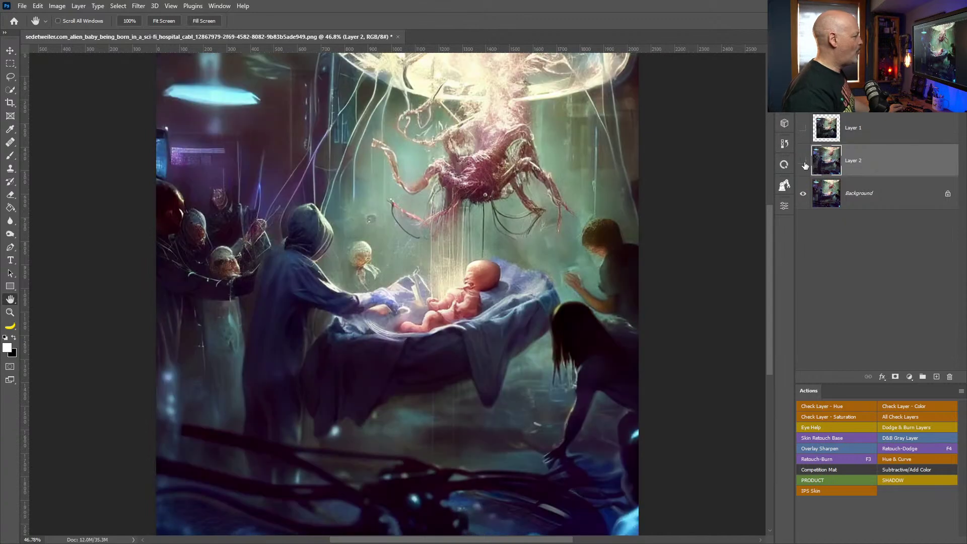
# Step: Add a layer mask to Layer 2, made visible again, and paint out the crouching woman's hair with a soft 150 px brush
pyautogui.click(804, 163)
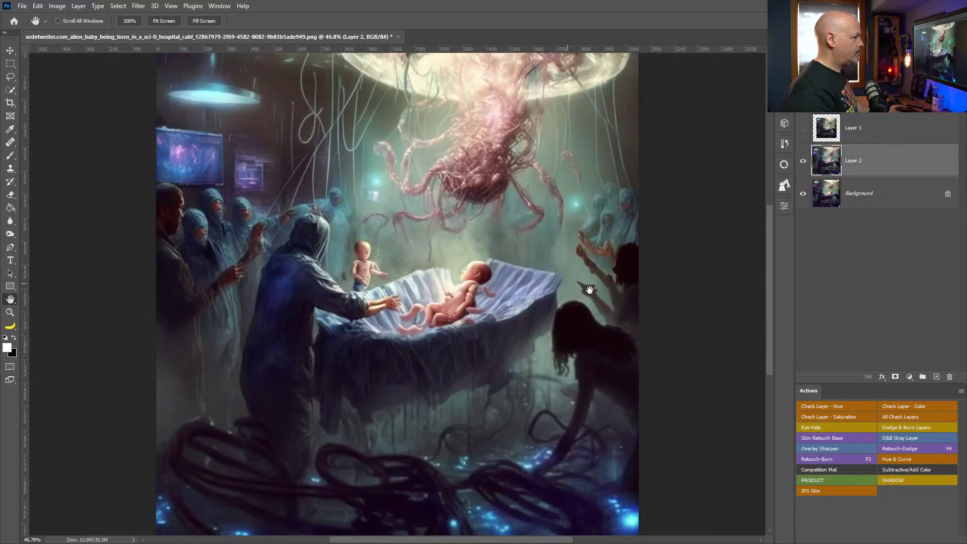
pyautogui.click(896, 377)
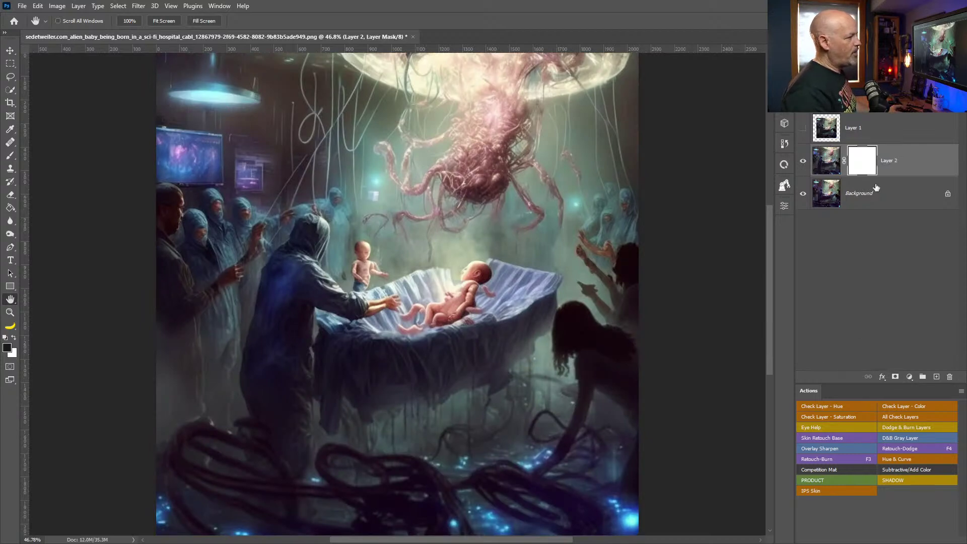
pyautogui.press('b')
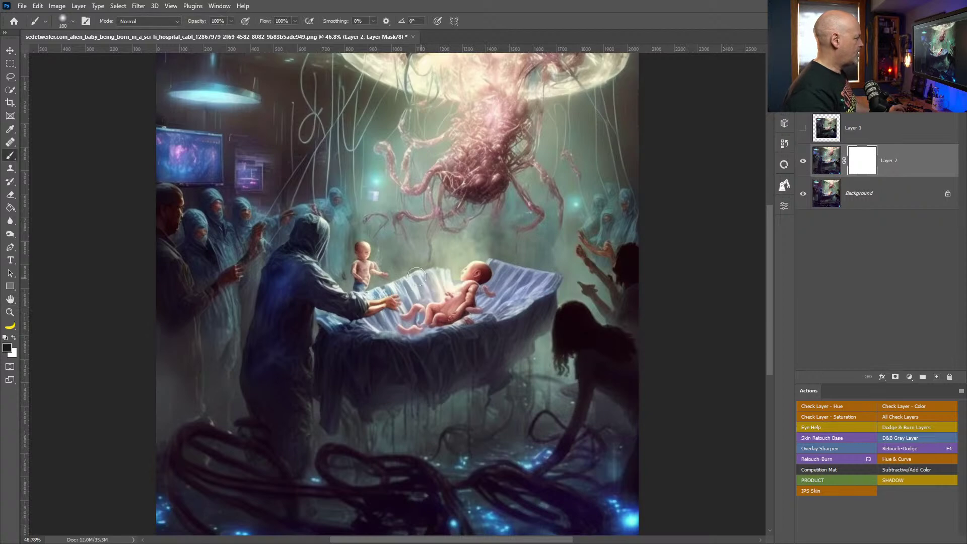
pyautogui.keyDown('alt'); pyautogui.rightClick(484, 413); pyautogui.keyUp('alt')
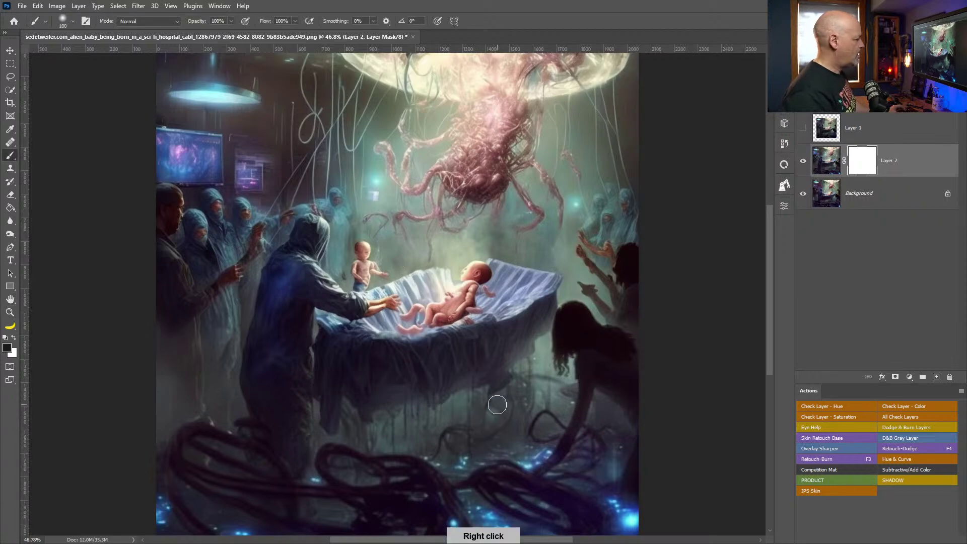
pyautogui.moveTo(489, 396)
pyautogui.mouseDown()
pyautogui.moveTo(450, 413)
pyautogui.moveTo(443, 399)
pyautogui.moveTo(407, 407)
pyautogui.moveTo(389, 430)
pyautogui.moveTo(434, 431)
pyautogui.moveTo(454, 463)
pyautogui.moveTo(461, 444)
pyautogui.moveTo(512, 438)
pyautogui.moveTo(516, 391)
pyautogui.moveTo(517, 419)
pyautogui.moveTo(500, 433)
pyautogui.moveTo(522, 403)
pyautogui.moveTo(477, 423)
pyautogui.moveTo(509, 414)
pyautogui.moveTo(524, 378)
pyautogui.moveTo(535, 384)
pyautogui.moveTo(549, 367)
pyautogui.moveTo(554, 399)
pyautogui.moveTo(570, 322)
pyautogui.moveTo(581, 398)
pyautogui.moveTo(546, 463)
pyautogui.moveTo(557, 434)
pyautogui.moveTo(568, 451)
pyautogui.moveTo(580, 397)
pyautogui.moveTo(547, 386)
pyautogui.moveTo(549, 365)
pyautogui.moveTo(538, 412)
pyautogui.moveTo(536, 368)
pyautogui.moveTo(523, 381)
pyautogui.moveTo(531, 431)
pyautogui.moveTo(521, 377)
pyautogui.moveTo(518, 430)
pyautogui.moveTo(509, 408)
pyautogui.moveTo(501, 470)
pyautogui.moveTo(502, 408)
pyautogui.moveTo(476, 462)
pyautogui.moveTo(487, 382)
pyautogui.moveTo(474, 393)
pyautogui.moveTo(428, 387)
pyautogui.moveTo(435, 399)
pyautogui.moveTo(412, 421)
pyautogui.moveTo(414, 447)
pyautogui.moveTo(459, 464)
pyautogui.moveTo(443, 430)
pyautogui.moveTo(365, 414)
pyautogui.moveTo(378, 479)
pyautogui.moveTo(361, 319)
pyautogui.moveTo(308, 369)
pyautogui.moveTo(287, 313)
pyautogui.moveTo(290, 431)
pyautogui.mouseUp()
pyautogui.press('x')
pyautogui.press('x')
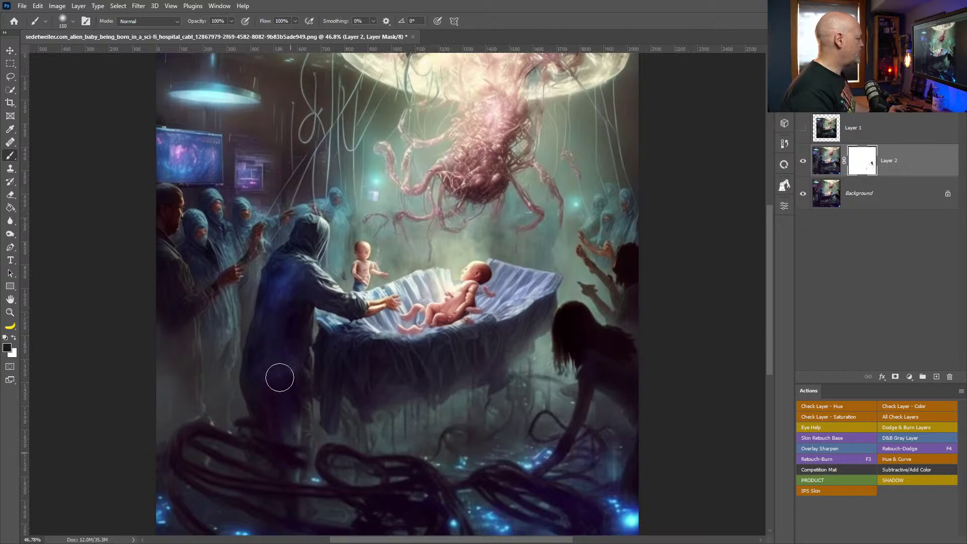
# Step: Mask out Layer 2 over the hooded surgeon, the small figure behind the bed and the onlooker at the far right
pyautogui.moveTo(327, 293)
pyautogui.mouseDown()
pyautogui.moveTo(359, 308)
pyautogui.moveTo(347, 315)
pyautogui.moveTo(361, 316)
pyautogui.moveTo(333, 300)
pyautogui.moveTo(321, 275)
pyautogui.moveTo(308, 243)
pyautogui.moveTo(323, 223)
pyautogui.moveTo(303, 232)
pyautogui.moveTo(311, 232)
pyautogui.moveTo(283, 274)
pyautogui.moveTo(304, 226)
pyautogui.moveTo(310, 298)
pyautogui.moveTo(322, 282)
pyautogui.moveTo(357, 307)
pyautogui.moveTo(393, 300)
pyautogui.moveTo(378, 319)
pyautogui.moveTo(394, 313)
pyautogui.moveTo(392, 303)
pyautogui.moveTo(338, 332)
pyautogui.mouseUp()
pyautogui.press('x')
pyautogui.press('x')
pyautogui.moveTo(352, 257)
pyautogui.mouseDown()
pyautogui.moveTo(364, 256)
pyautogui.moveTo(371, 273)
pyautogui.moveTo(386, 271)
pyautogui.moveTo(354, 274)
pyautogui.mouseUp()
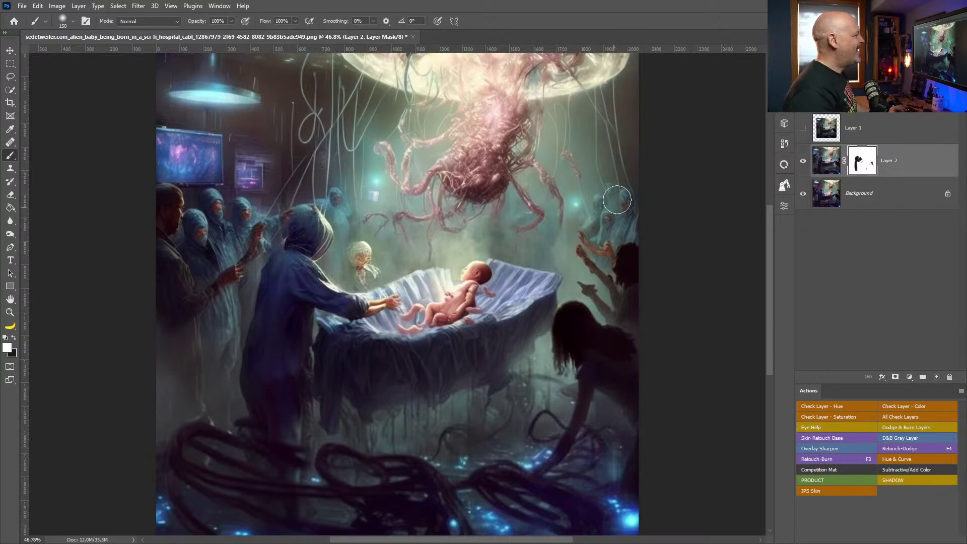
pyautogui.moveTo(613, 211)
pyautogui.mouseDown()
pyautogui.moveTo(632, 181)
pyautogui.moveTo(592, 218)
pyautogui.moveTo(627, 231)
pyautogui.moveTo(612, 248)
pyautogui.moveTo(596, 237)
pyautogui.moveTo(609, 278)
pyautogui.moveTo(596, 261)
pyautogui.moveTo(607, 290)
pyautogui.moveTo(591, 283)
pyautogui.moveTo(623, 308)
pyautogui.moveTo(618, 319)
pyautogui.moveTo(626, 254)
pyautogui.moveTo(629, 289)
pyautogui.moveTo(633, 274)
pyautogui.moveTo(597, 217)
pyautogui.moveTo(613, 296)
pyautogui.moveTo(619, 290)
pyautogui.moveTo(589, 277)
pyautogui.moveTo(605, 302)
pyautogui.moveTo(584, 263)
pyautogui.moveTo(601, 253)
pyautogui.moveTo(601, 224)
pyautogui.moveTo(615, 243)
pyautogui.moveTo(598, 218)
pyautogui.moveTo(586, 241)
pyautogui.moveTo(595, 271)
pyautogui.moveTo(635, 316)
pyautogui.moveTo(579, 275)
pyautogui.moveTo(599, 263)
pyautogui.moveTo(588, 243)
pyautogui.moveTo(606, 247)
pyautogui.moveTo(601, 257)
pyautogui.moveTo(612, 220)
pyautogui.moveTo(592, 242)
pyautogui.mouseUp()
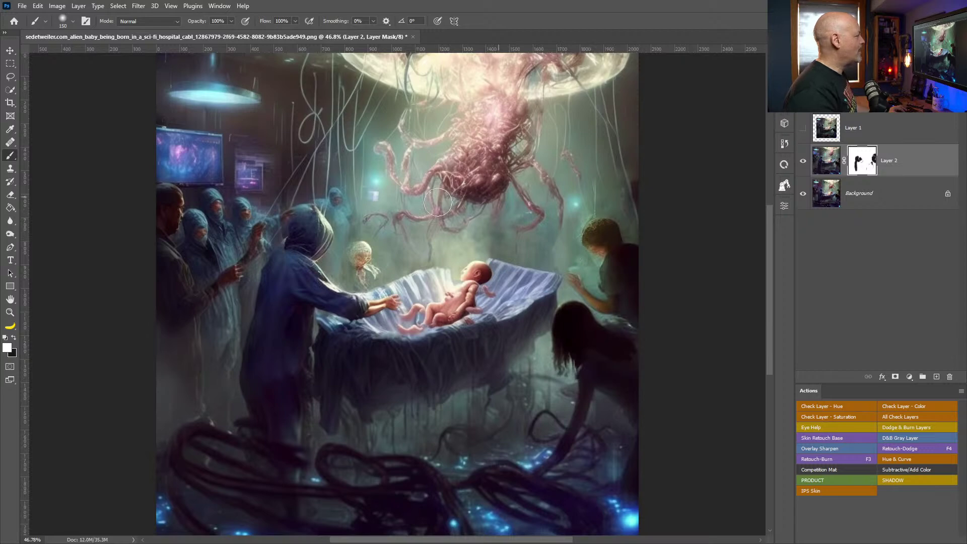
# Step: Mask out Layer 2 over the creature's lower body and the space just beneath it to reveal the Background's version
pyautogui.moveTo(501, 180)
pyautogui.mouseDown()
pyautogui.moveTo(452, 204)
pyautogui.moveTo(463, 214)
pyautogui.moveTo(457, 191)
pyautogui.moveTo(492, 153)
pyautogui.moveTo(487, 214)
pyautogui.moveTo(496, 207)
pyautogui.moveTo(470, 236)
pyautogui.moveTo(455, 236)
pyautogui.moveTo(500, 214)
pyautogui.mouseUp()
pyautogui.press('x')
pyautogui.press('x')
pyautogui.moveTo(485, 201)
pyautogui.mouseDown()
pyautogui.moveTo(504, 133)
pyautogui.moveTo(498, 189)
pyautogui.mouseUp()
# Step: Reduce the brush to 70 px and mask out Layer 2's curling tentacles beside the creature, above the small figure
pyautogui.press('[')
pyautogui.press('[')
pyautogui.press('[')
pyautogui.press('[')
pyautogui.press('[')
pyautogui.press('x')
pyautogui.press('x')
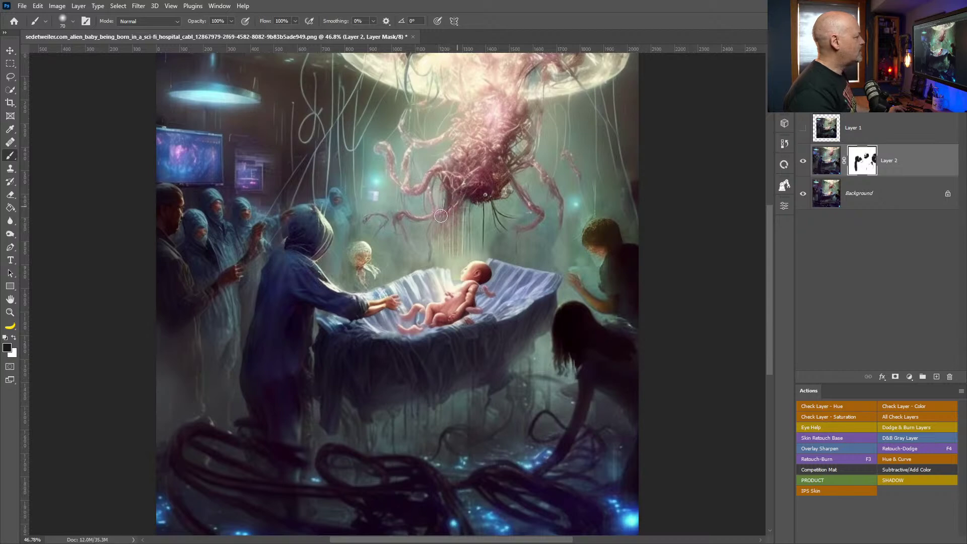
pyautogui.moveTo(415, 221)
pyautogui.mouseDown()
pyautogui.moveTo(401, 222)
pyautogui.moveTo(393, 255)
pyautogui.mouseUp()
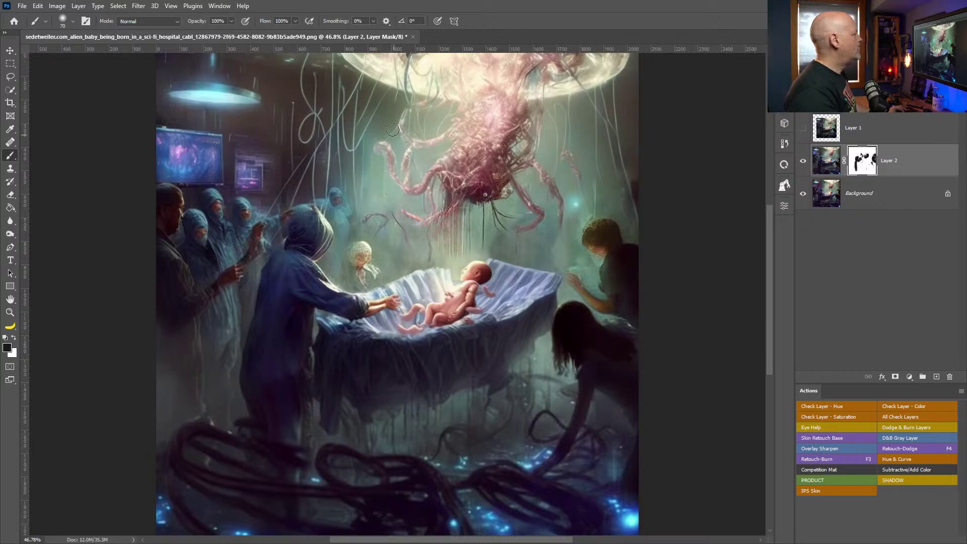
pyautogui.press('x')
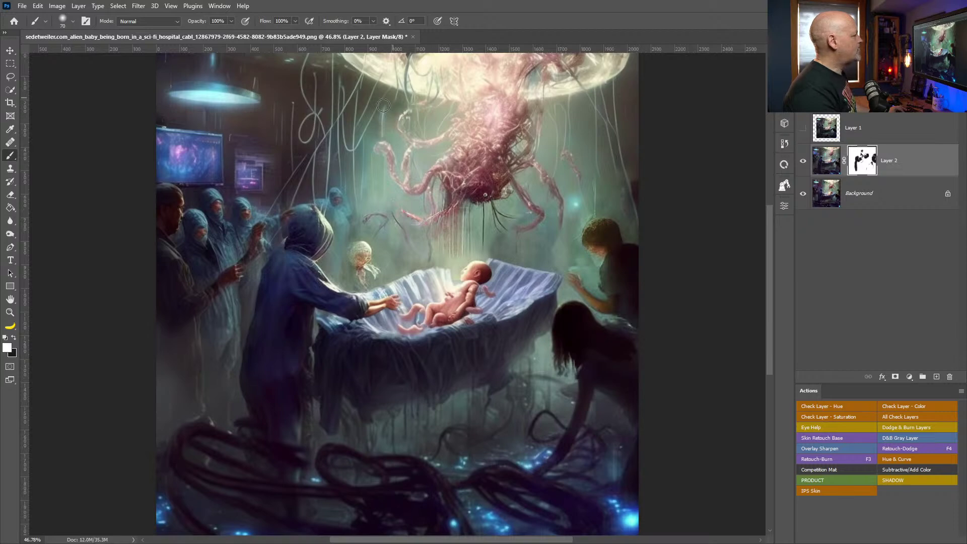
pyautogui.press('x')
# Step: Refine the Layer 2 mask over the creature's upper body and the glowing round lamp above it
pyautogui.moveTo(485, 109)
pyautogui.mouseDown()
pyautogui.moveTo(480, 135)
pyautogui.moveTo(483, 118)
pyautogui.moveTo(500, 112)
pyautogui.moveTo(496, 129)
pyautogui.moveTo(508, 114)
pyautogui.moveTo(488, 90)
pyautogui.moveTo(509, 107)
pyautogui.moveTo(520, 100)
pyautogui.moveTo(491, 141)
pyautogui.moveTo(487, 110)
pyautogui.moveTo(475, 111)
pyautogui.moveTo(466, 129)
pyautogui.moveTo(441, 142)
pyautogui.moveTo(475, 103)
pyautogui.moveTo(501, 115)
pyautogui.mouseUp()
pyautogui.press('x')
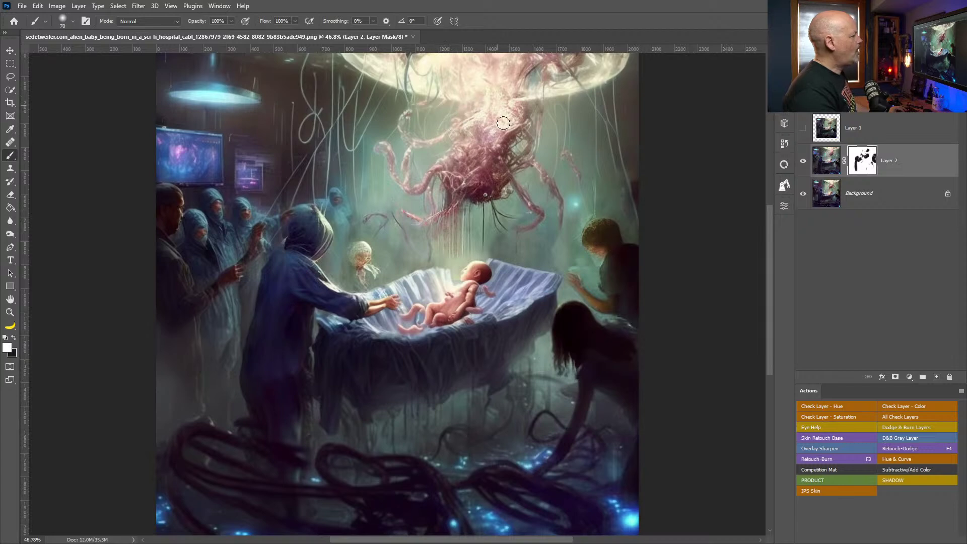
pyautogui.press('x')
pyautogui.moveTo(540, 85)
pyautogui.mouseDown()
pyautogui.moveTo(578, 62)
pyautogui.moveTo(542, 53)
pyautogui.moveTo(578, 60)
pyautogui.moveTo(528, 57)
pyautogui.mouseUp()
pyautogui.moveTo(461, 55)
pyautogui.mouseDown()
pyautogui.moveTo(442, 68)
pyautogui.moveTo(411, 59)
pyautogui.moveTo(427, 81)
pyautogui.moveTo(405, 82)
pyautogui.moveTo(421, 94)
pyautogui.moveTo(436, 74)
pyautogui.moveTo(436, 92)
pyautogui.moveTo(401, 59)
pyautogui.moveTo(434, 57)
pyautogui.moveTo(405, 56)
pyautogui.mouseUp()
pyautogui.press('x')
pyautogui.press('x')
# Step: Mask out Layer 2 over the smaller wall screen and the blue ceiling light, undoing the stroke over the large monitor
pyautogui.moveTo(228, 134)
pyautogui.mouseDown()
pyautogui.moveTo(179, 139)
pyautogui.moveTo(214, 144)
pyautogui.moveTo(182, 171)
pyautogui.mouseUp()
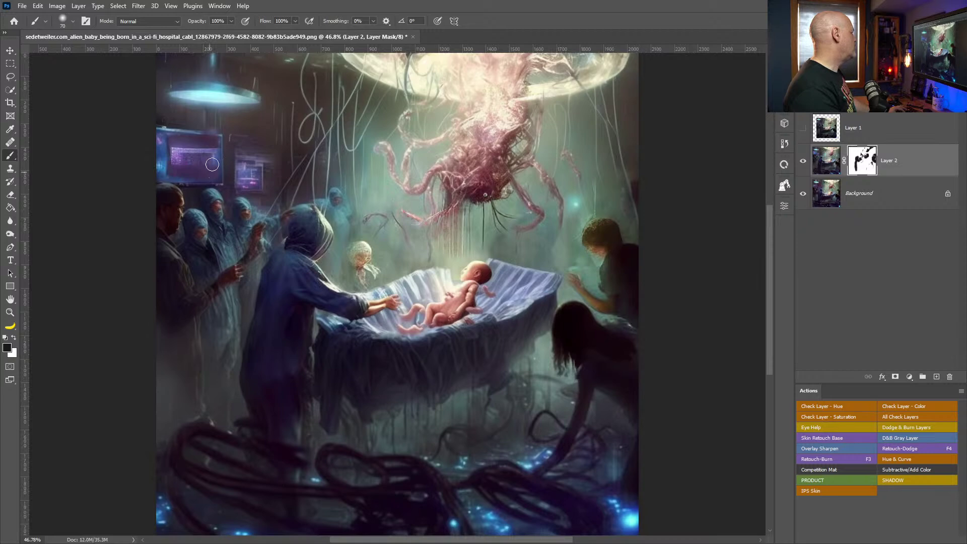
pyautogui.hotkey('ctrl', 'z')
pyautogui.moveTo(246, 146)
pyautogui.mouseDown()
pyautogui.moveTo(241, 181)
pyautogui.moveTo(265, 181)
pyautogui.moveTo(267, 153)
pyautogui.moveTo(254, 181)
pyautogui.mouseUp()
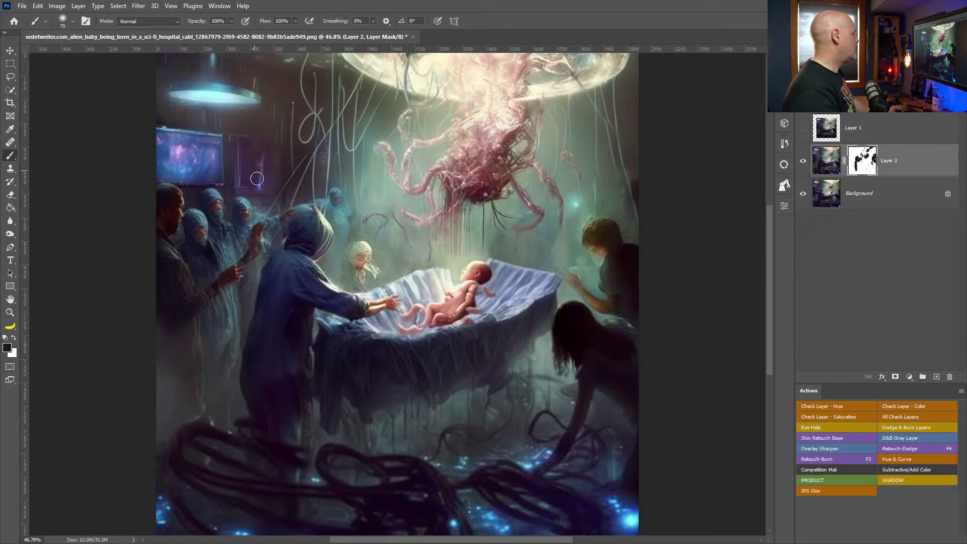
pyautogui.moveTo(243, 110)
pyautogui.mouseDown()
pyautogui.moveTo(161, 78)
pyautogui.moveTo(205, 72)
pyautogui.moveTo(263, 102)
pyautogui.moveTo(262, 71)
pyautogui.moveTo(246, 80)
pyautogui.moveTo(182, 56)
pyautogui.moveTo(283, 55)
pyautogui.moveTo(296, 70)
pyautogui.mouseUp()
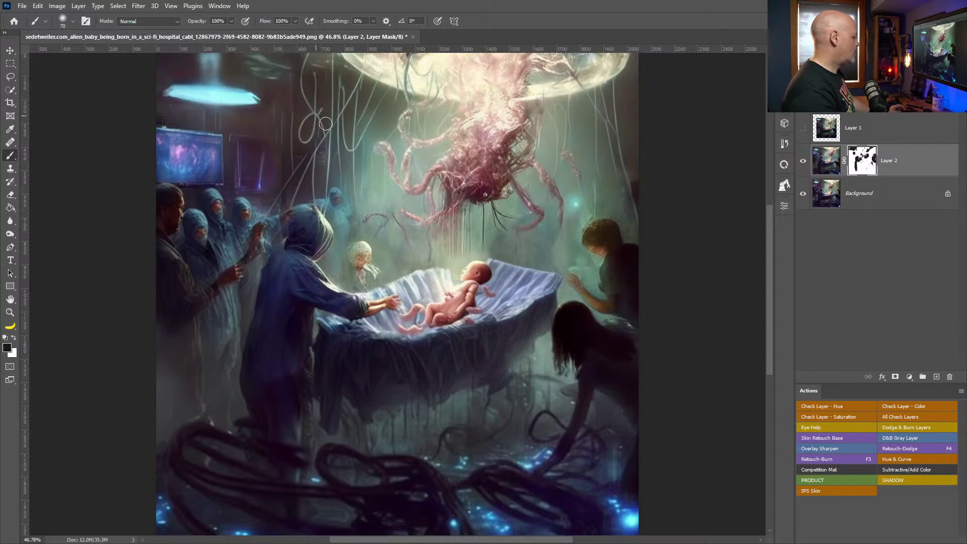
pyautogui.press(']')
pyautogui.press(']')
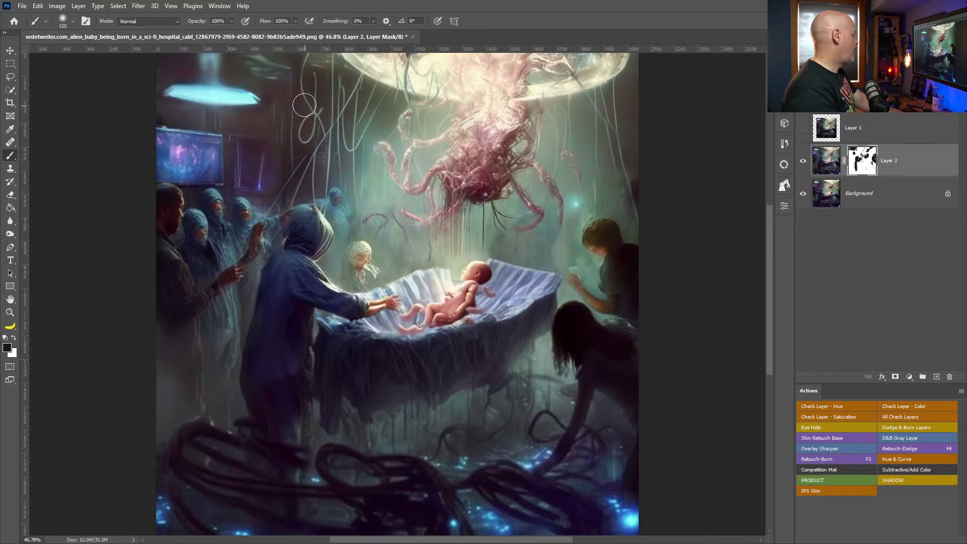
pyautogui.press('x')
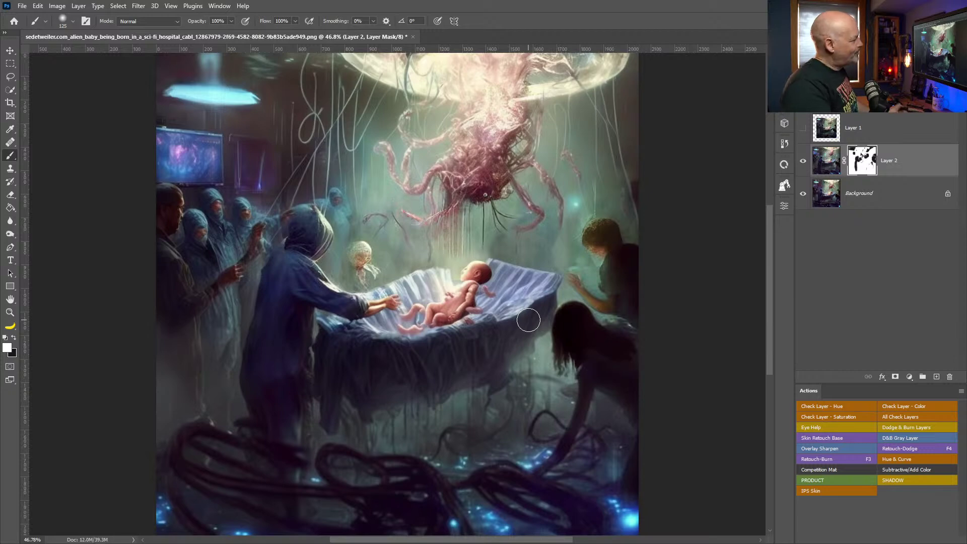
# Step: Compare Layer 2 with its mask off and on, and inspect the layer mask on its own
pyautogui.keyDown('shift'); pyautogui.click(866, 170); pyautogui.keyUp('shift')
pyautogui.keyDown('shift'); pyautogui.click(866, 170); pyautogui.keyUp('shift')
pyautogui.keyDown('alt'); pyautogui.click(866, 170); pyautogui.keyUp('alt')
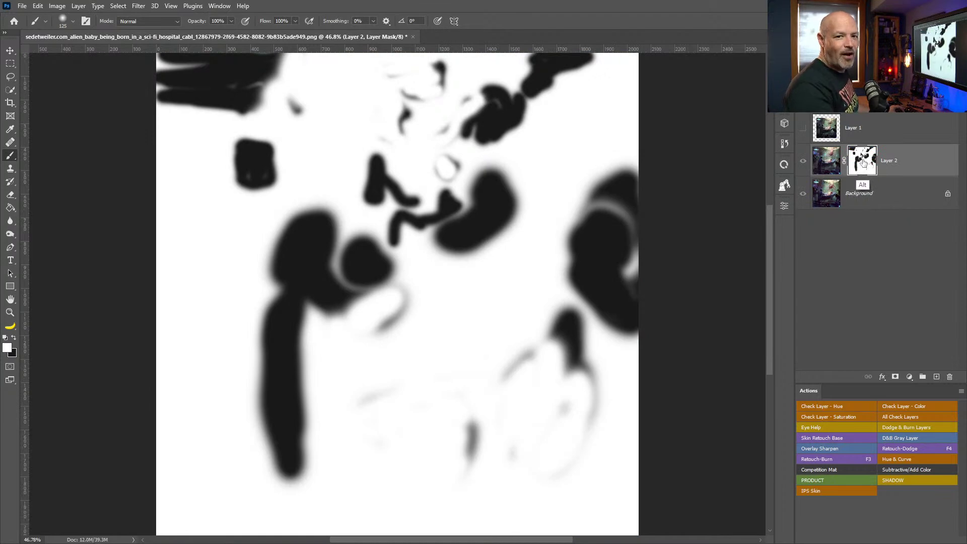
pyautogui.keyDown('alt'); pyautogui.click(864, 165); pyautogui.keyUp('alt')
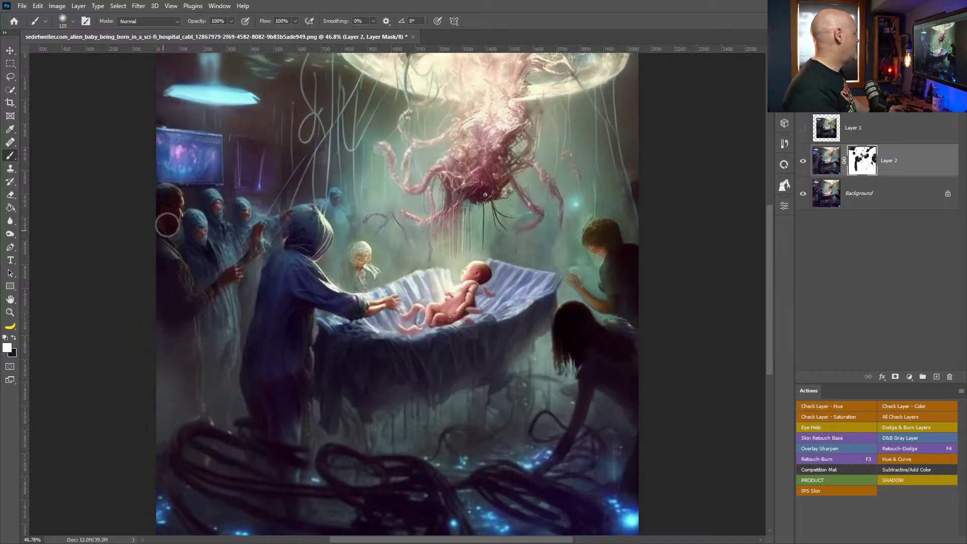
# Step: Try masking out Layer 2 over the man's face and the masked onlookers beside him
pyautogui.press('x')
pyautogui.moveTo(168, 209); pyautogui.dragTo(173, 205)
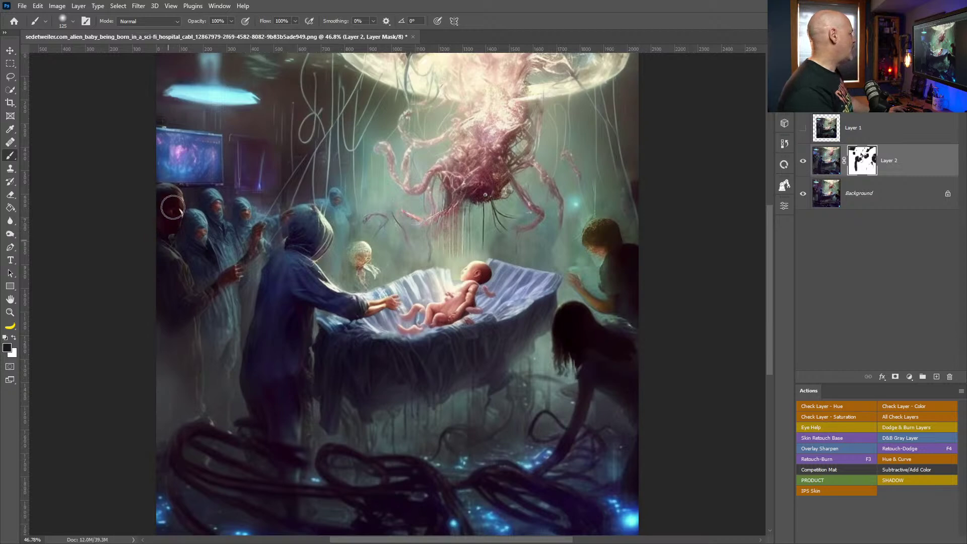
pyautogui.hotkey('ctrl', 'z')
pyautogui.press('x')
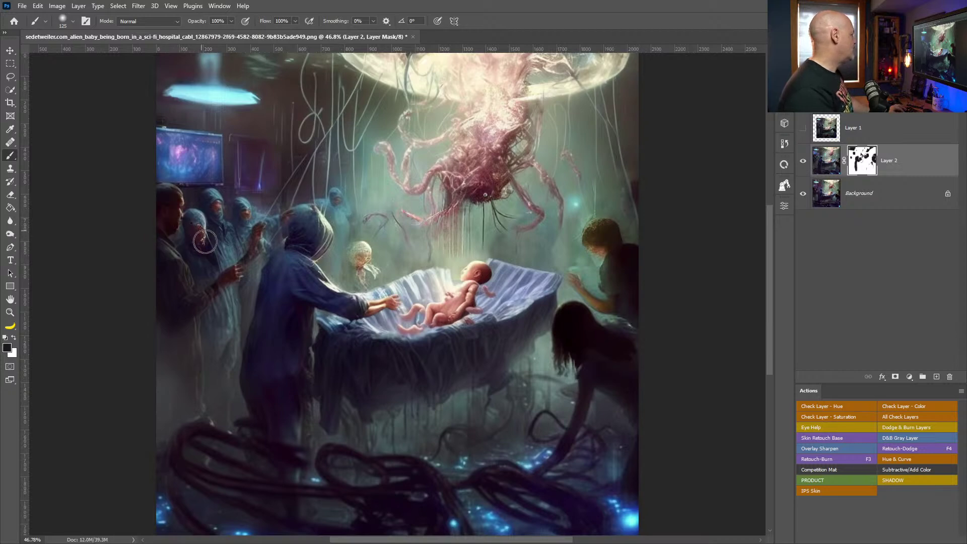
pyautogui.press('x')
pyautogui.press('x')
pyautogui.moveTo(219, 212); pyautogui.dragTo(223, 252)
pyautogui.press('x')
pyautogui.press('x')
pyautogui.hotkey('ctrl', 'z')
pyautogui.press('x')
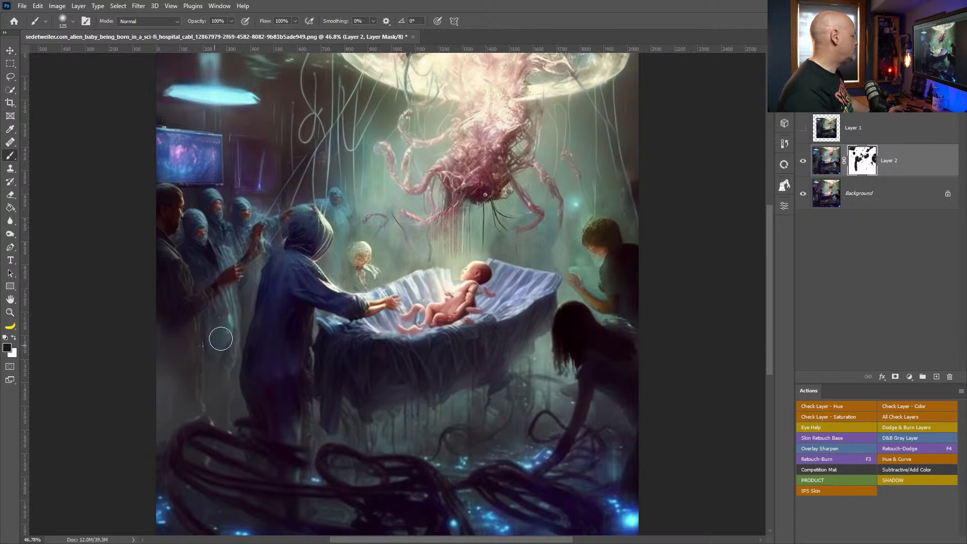
# Step: Mask out Layer 2 over the left onlookers' lower bodies and the floor cables in the foreground
pyautogui.moveTo(174, 394); pyautogui.dragTo(173, 412)
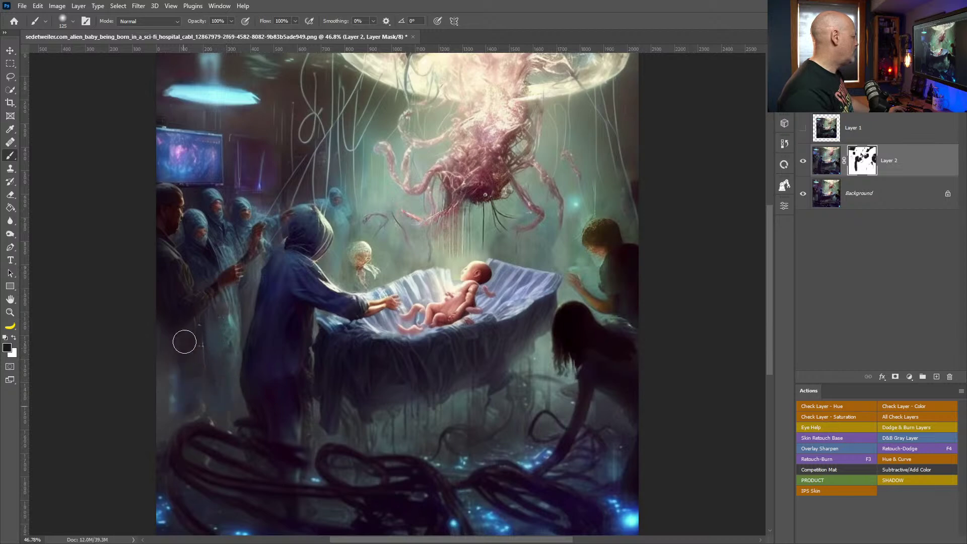
pyautogui.moveTo(169, 343)
pyautogui.mouseDown()
pyautogui.moveTo(166, 391)
pyautogui.moveTo(175, 371)
pyautogui.moveTo(153, 430)
pyautogui.moveTo(187, 401)
pyautogui.moveTo(163, 424)
pyautogui.moveTo(157, 455)
pyautogui.moveTo(200, 408)
pyautogui.moveTo(170, 436)
pyautogui.moveTo(163, 429)
pyautogui.moveTo(147, 511)
pyautogui.moveTo(198, 405)
pyautogui.moveTo(195, 425)
pyautogui.moveTo(175, 419)
pyautogui.moveTo(199, 422)
pyautogui.moveTo(204, 456)
pyautogui.moveTo(229, 433)
pyautogui.moveTo(228, 475)
pyautogui.moveTo(220, 461)
pyautogui.moveTo(185, 510)
pyautogui.moveTo(233, 502)
pyautogui.moveTo(245, 532)
pyautogui.moveTo(314, 537)
pyautogui.moveTo(239, 538)
pyautogui.moveTo(316, 524)
pyautogui.moveTo(210, 527)
pyautogui.moveTo(189, 515)
pyautogui.moveTo(231, 523)
pyautogui.moveTo(177, 504)
pyautogui.moveTo(193, 470)
pyautogui.moveTo(234, 480)
pyautogui.moveTo(184, 444)
pyautogui.moveTo(262, 470)
pyautogui.moveTo(168, 437)
pyautogui.moveTo(320, 480)
pyautogui.moveTo(171, 428)
pyautogui.moveTo(155, 450)
pyautogui.moveTo(265, 468)
pyautogui.moveTo(180, 445)
pyautogui.moveTo(224, 461)
pyautogui.moveTo(195, 447)
pyautogui.moveTo(331, 477)
pyautogui.moveTo(322, 482)
pyautogui.moveTo(369, 507)
pyautogui.moveTo(298, 507)
pyautogui.moveTo(353, 519)
pyautogui.moveTo(422, 503)
pyautogui.moveTo(389, 528)
pyautogui.mouseUp()
pyautogui.press('x')
pyautogui.press('x')
pyautogui.press('x')
pyautogui.press('x')
pyautogui.press('x')
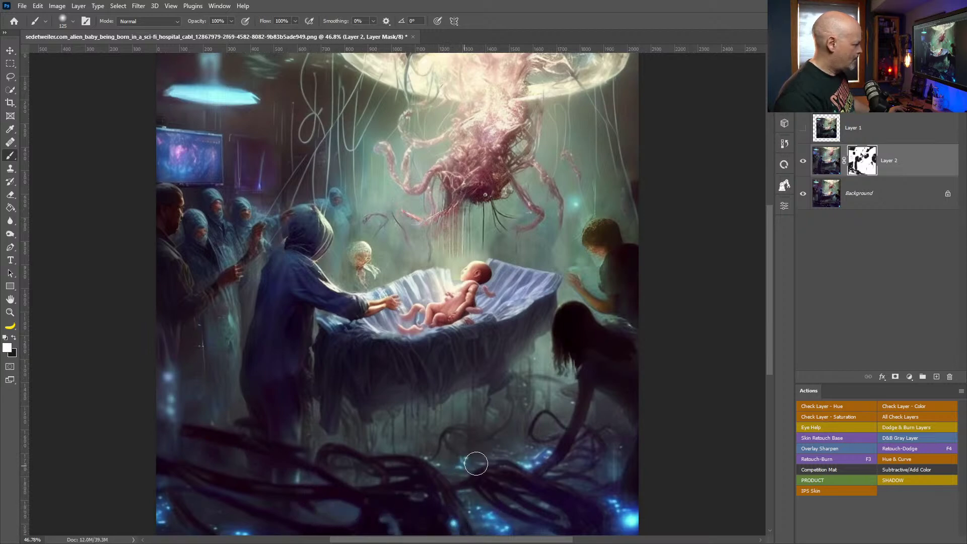
pyautogui.press('x')
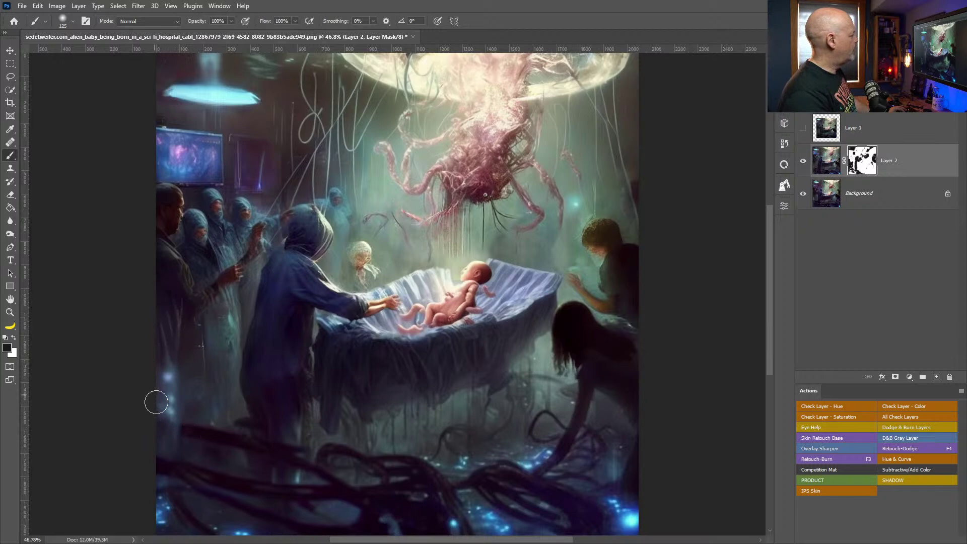
pyautogui.press('x')
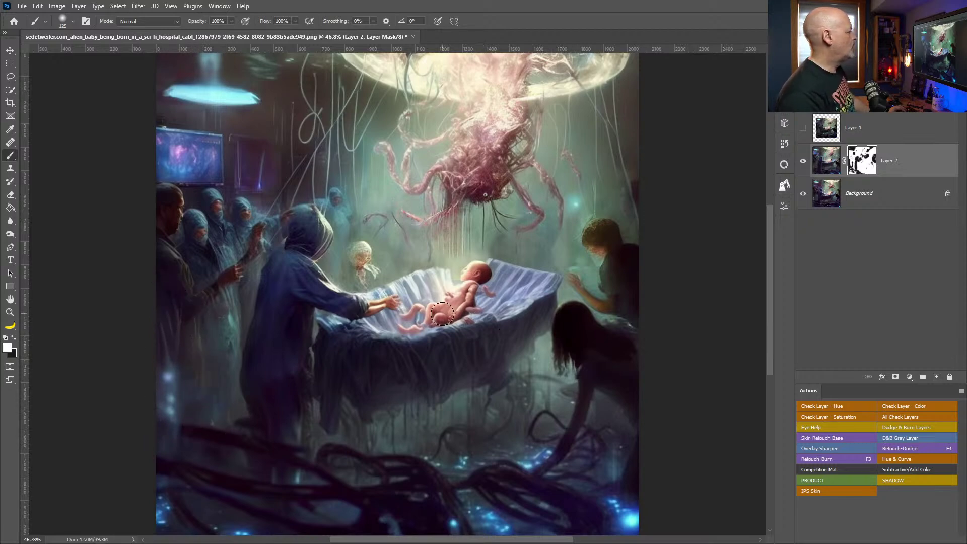
# Step: Hide the rulers and merge Layer 1 with the masked Layer 2
pyautogui.hotkey('ctrl', 'r')
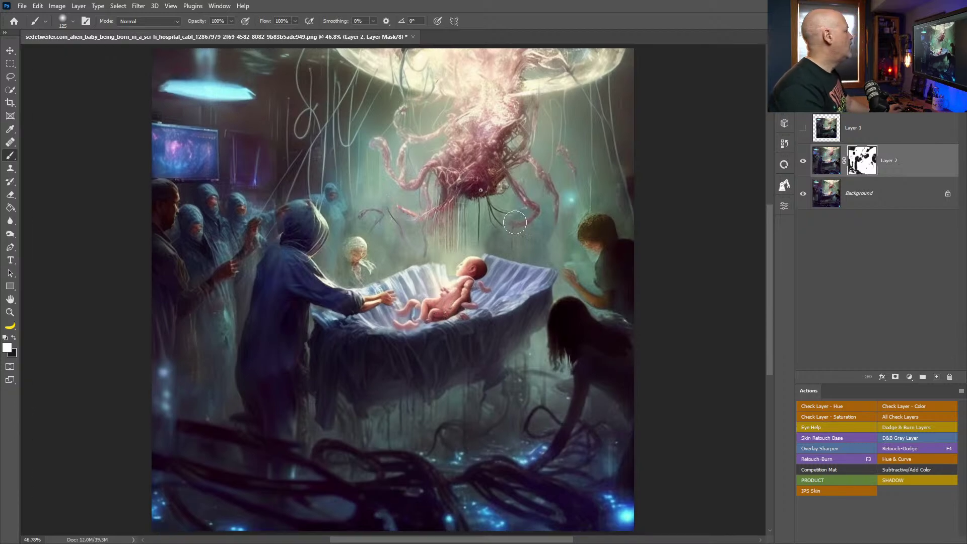
pyautogui.click(880, 129)
pyautogui.hotkey('ctrl', 'e')
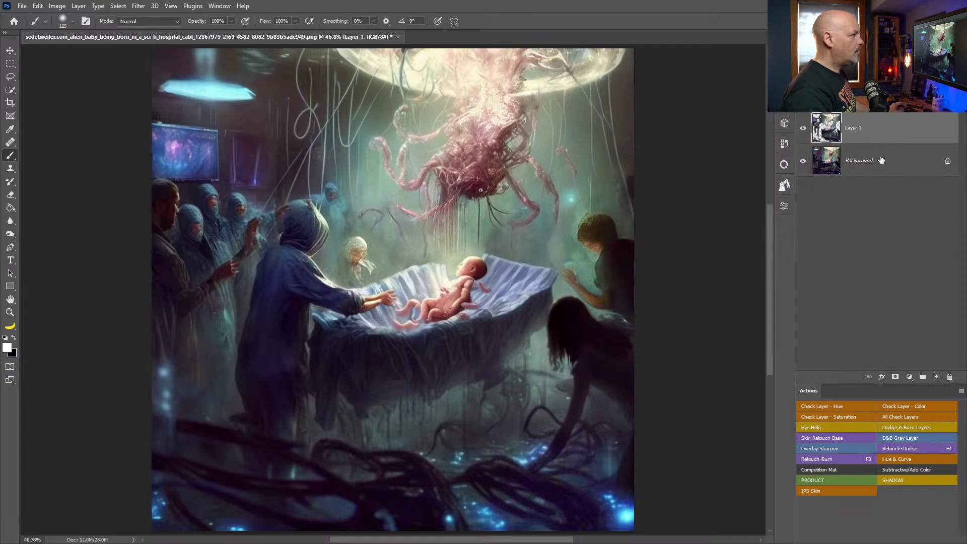
# Step: Stamp the visible image onto a new top layer, merge it with Layer 1 and compare the result with the Background
pyautogui.hotkey('ctrl', 'shift', 'alt', 'n')
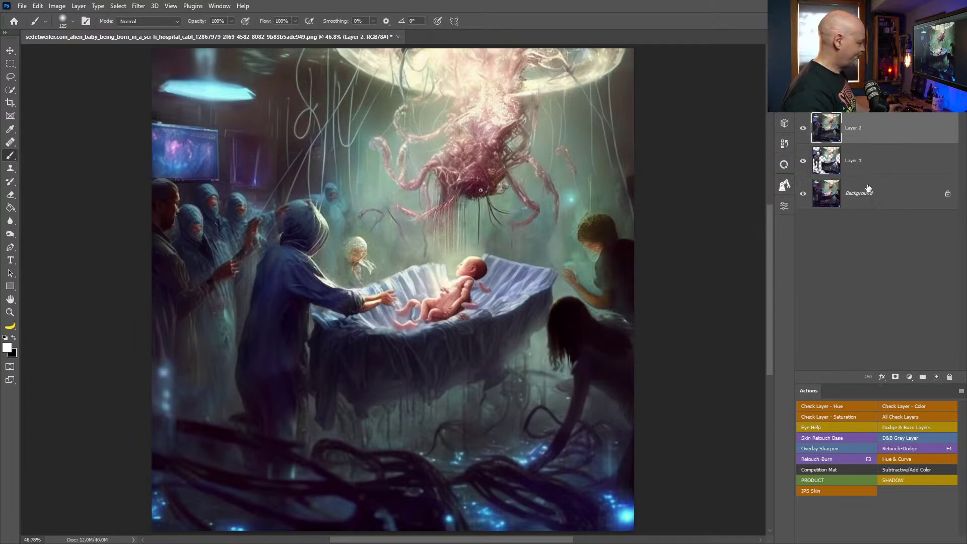
pyautogui.keyDown('shift'); pyautogui.click(868, 186); pyautogui.keyUp('shift')
pyautogui.click(905, 245)
pyautogui.click(881, 126)
pyautogui.keyDown('shift'); pyautogui.click(879, 147); pyautogui.keyUp('shift')
pyautogui.hotkey('ctrl', 'e')
pyautogui.click(803, 131)
pyautogui.click(802, 130)
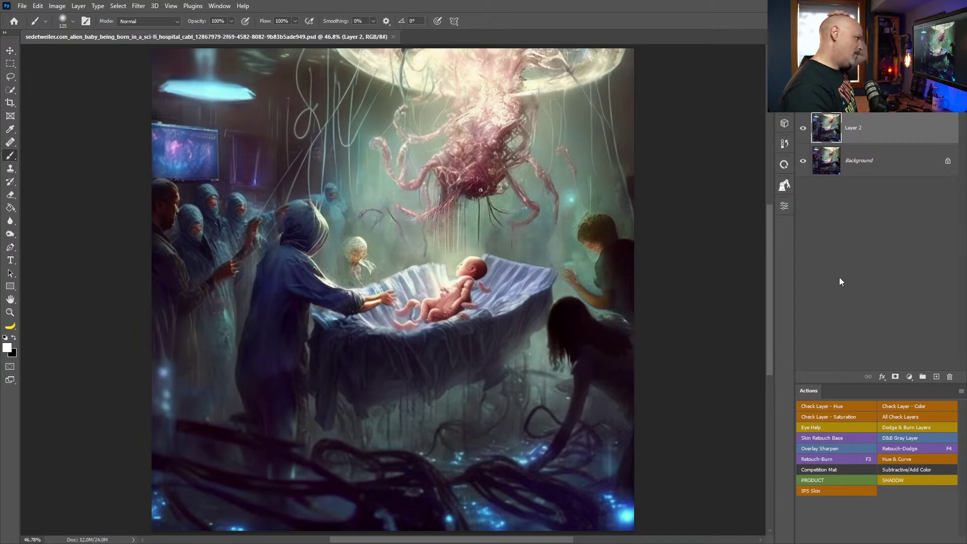
# Step: Add a Curves adjustment layer above Layer 2 and raise its RGB black point to output 14
pyautogui.click(908, 376)
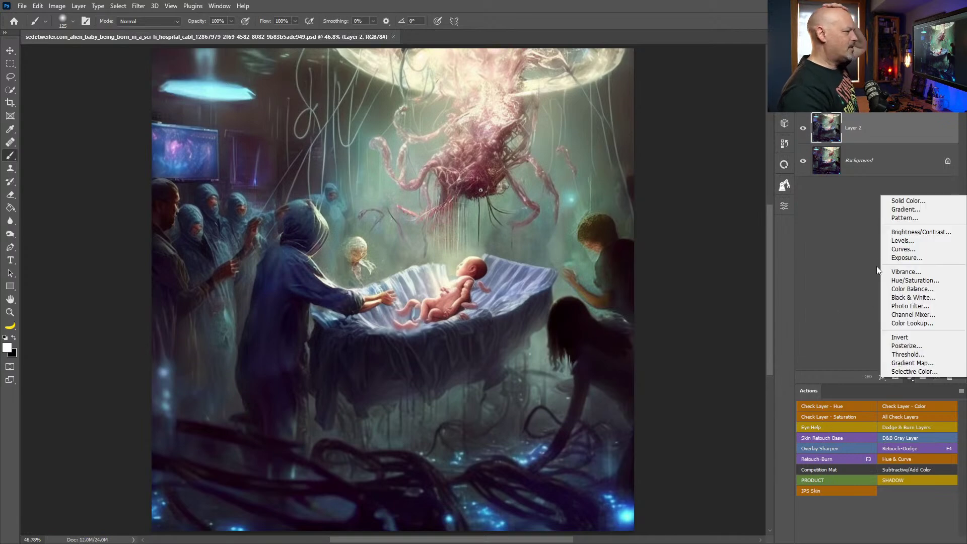
pyautogui.click(901, 249)
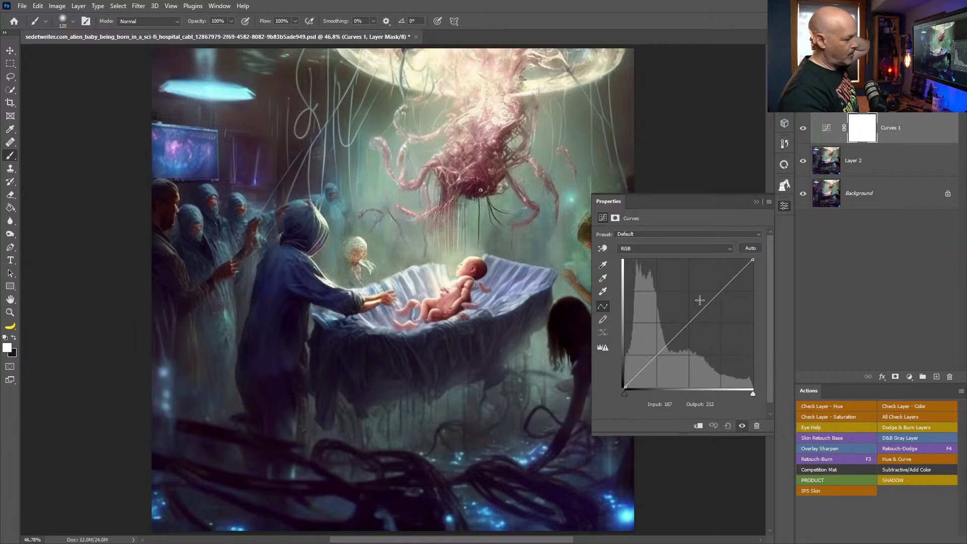
pyautogui.moveTo(623, 385); pyautogui.dragTo(625, 321)
pyautogui.moveTo(756, 262)
pyautogui.mouseDown()
pyautogui.moveTo(752, 320)
pyautogui.moveTo(753, 260)
pyautogui.mouseUp()
pyautogui.moveTo(625, 320); pyautogui.dragTo(624, 380)
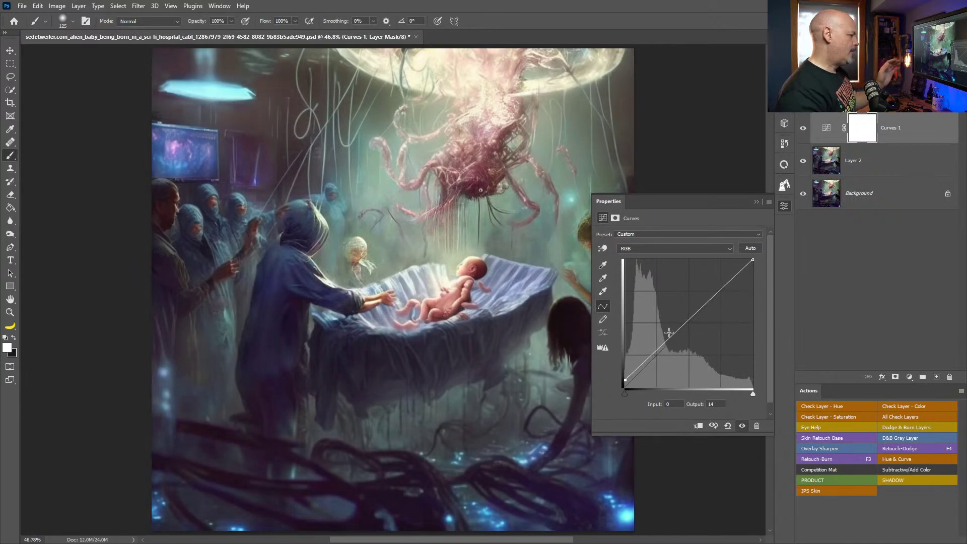
# Step: Shape the RGB curve into a gentle S with points at input 97, output 91 and input 179, output 190
pyautogui.moveTo(681, 328); pyautogui.dragTo(691, 326)
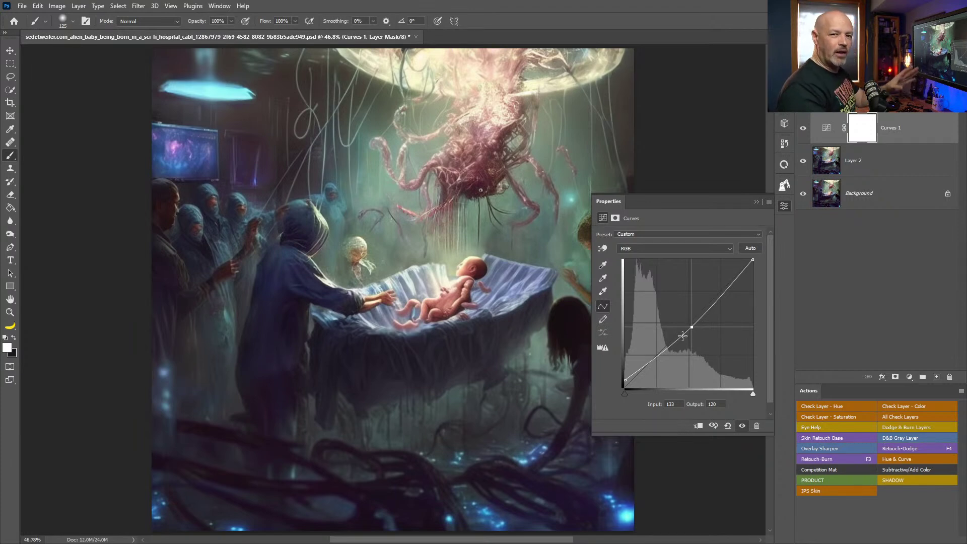
pyautogui.moveTo(691, 324); pyautogui.dragTo(673, 342)
pyautogui.click(716, 294)
pyautogui.moveTo(716, 294); pyautogui.dragTo(714, 292)
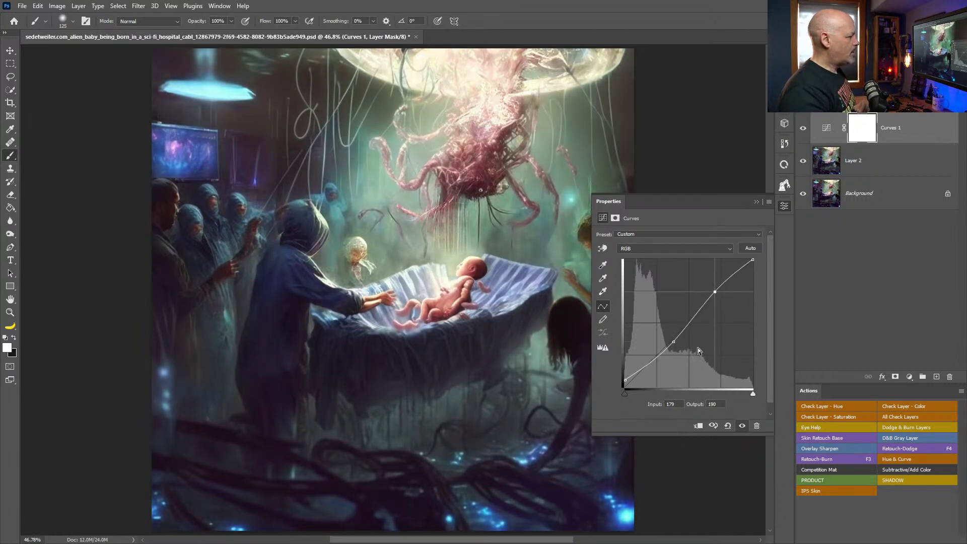
pyautogui.click(673, 342)
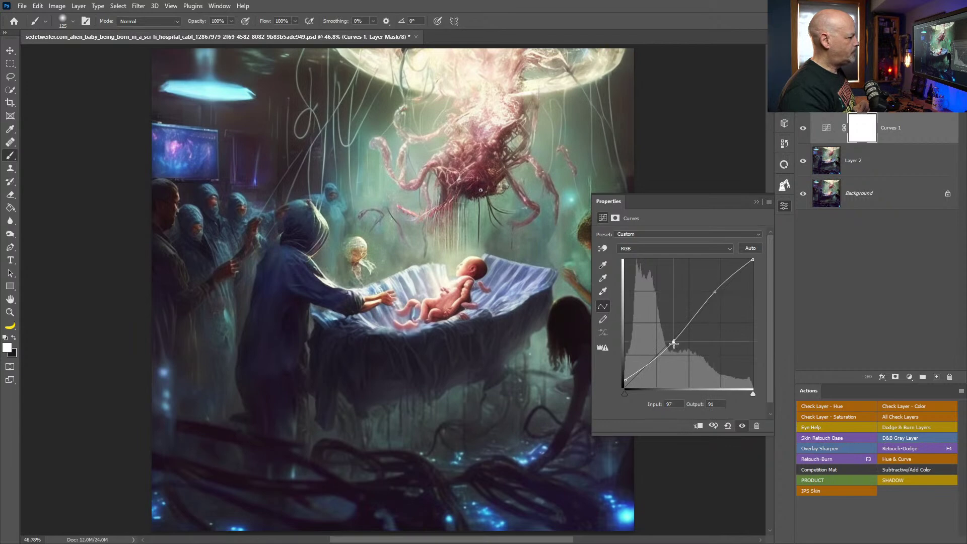
# Step: Try automatic color correction on the Curves 1 layer using Find Dark & Light Colors with Snap Neutral Midtones enabled
pyautogui.click(750, 248)
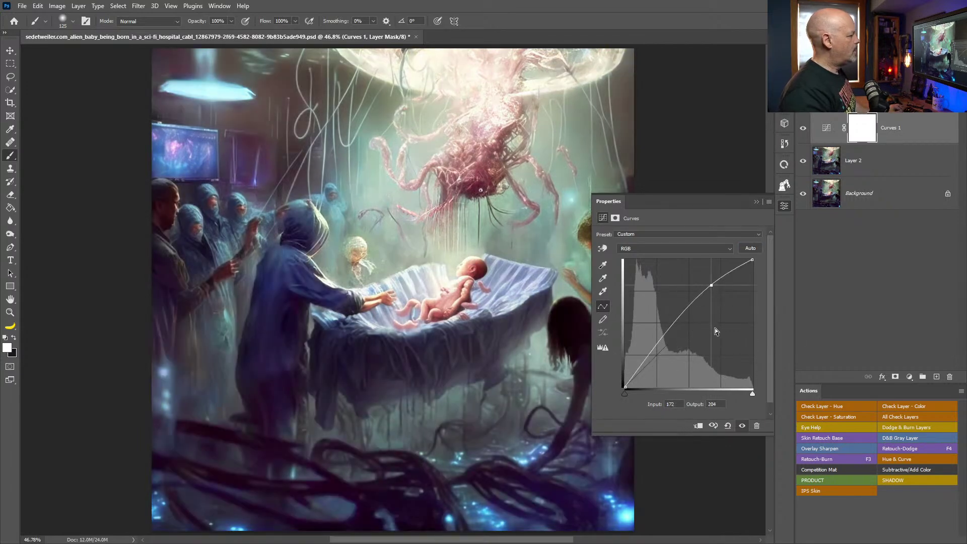
pyautogui.hotkey('ctrl', 'z')
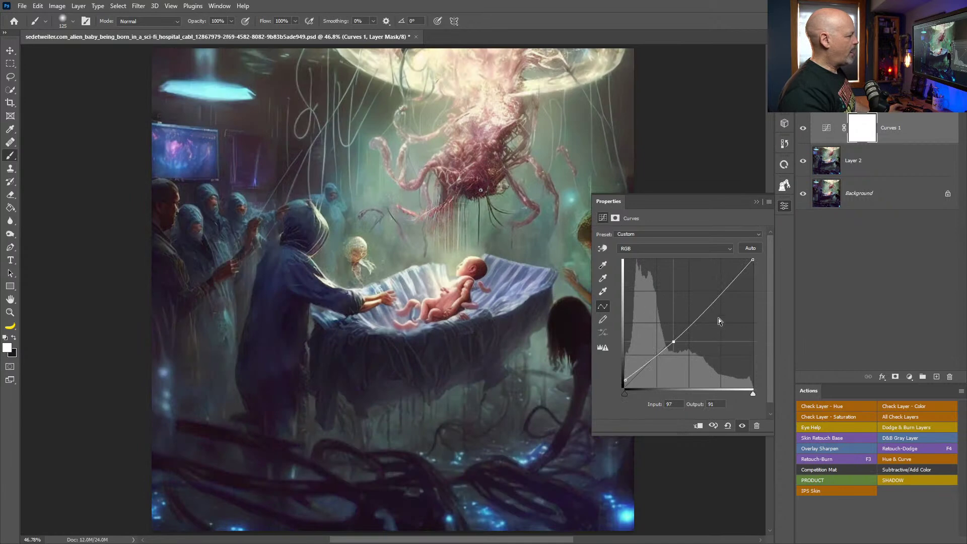
pyautogui.keyDown('alt'); pyautogui.click(749, 248); pyautogui.keyUp('alt')
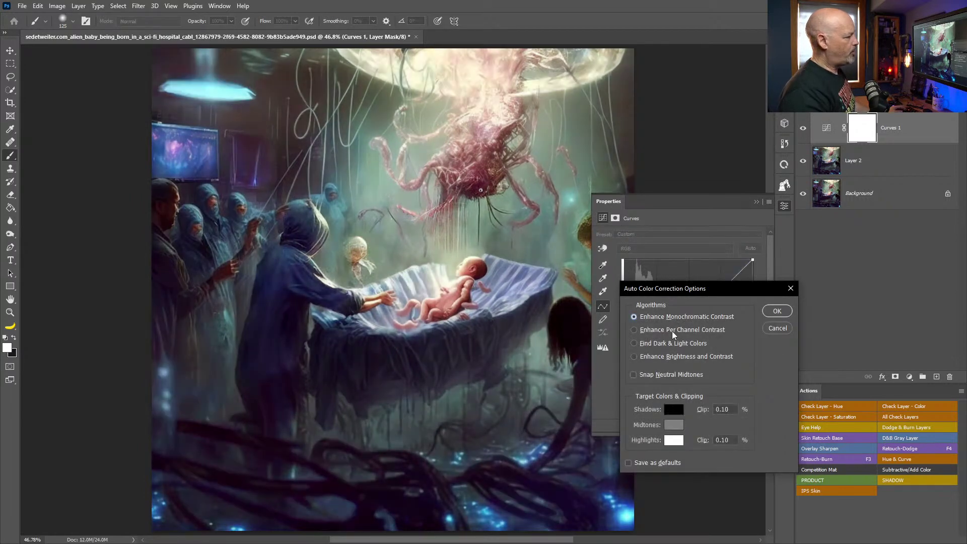
pyautogui.click(672, 328)
pyautogui.click(672, 344)
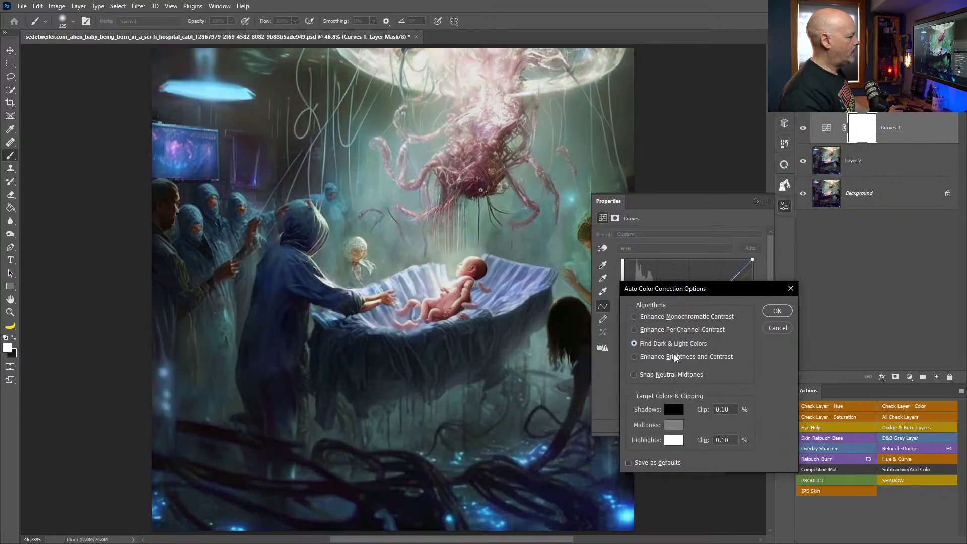
pyautogui.click(674, 355)
pyautogui.click(679, 343)
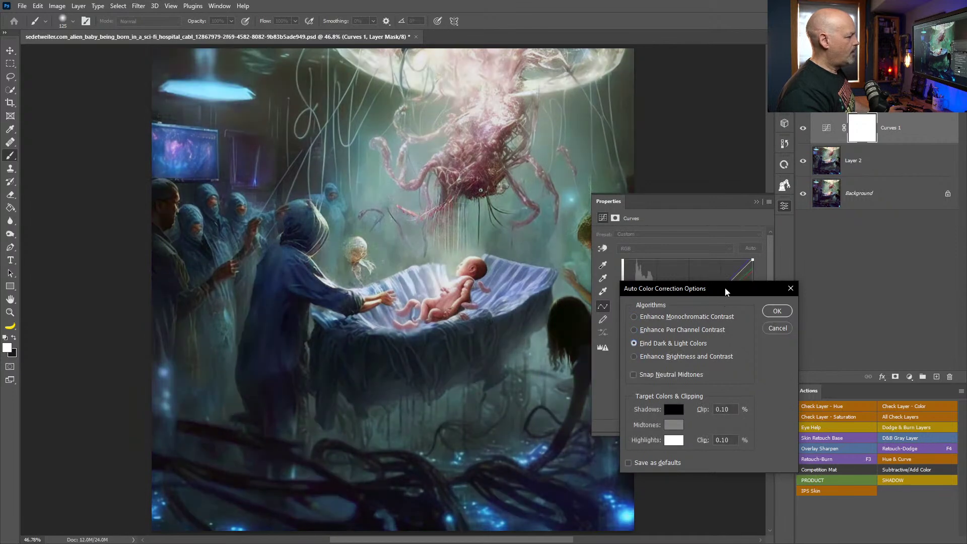
pyautogui.moveTo(680, 288); pyautogui.dragTo(512, 329)
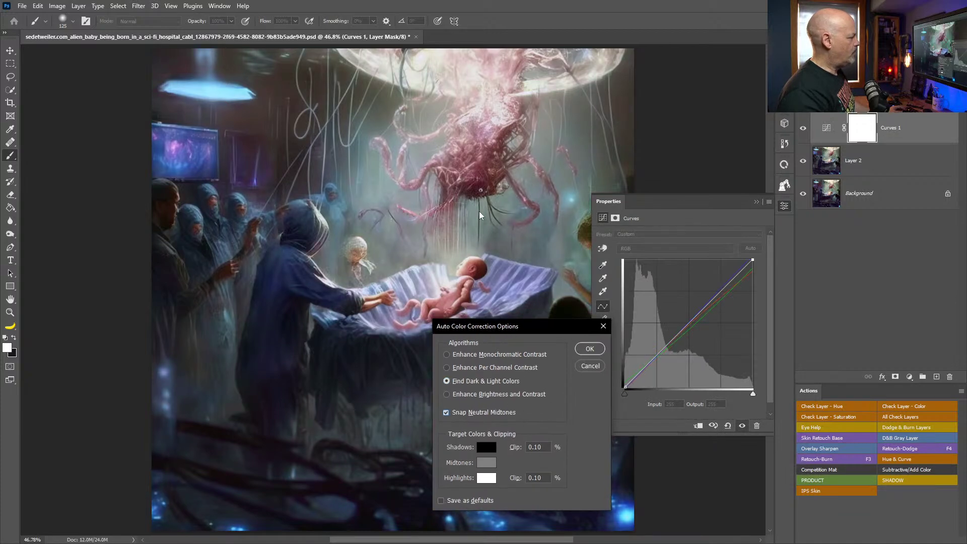
pyautogui.click(599, 349)
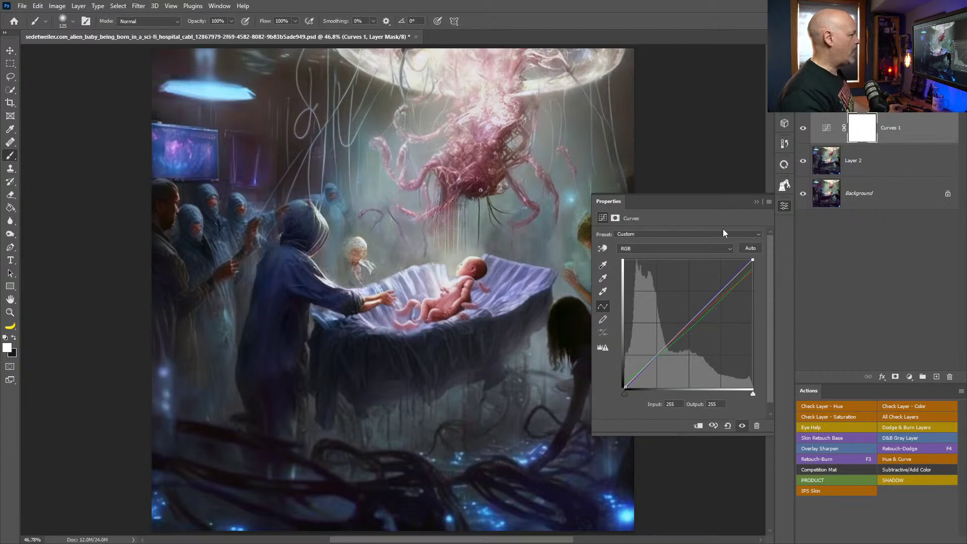
# Step: Compare the image with and without the auto-corrected Curves 1 layer
pyautogui.click(805, 130)
pyautogui.click(804, 129)
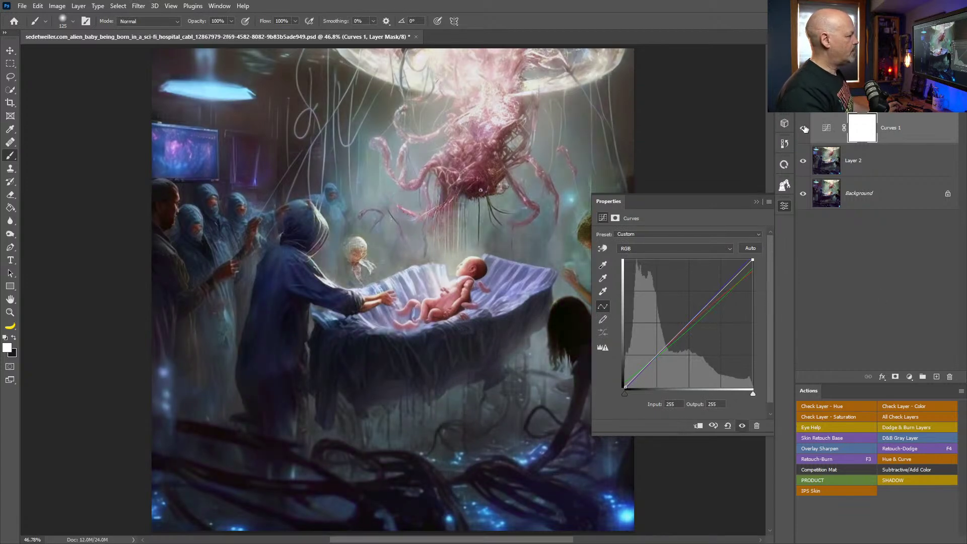
pyautogui.click(804, 129)
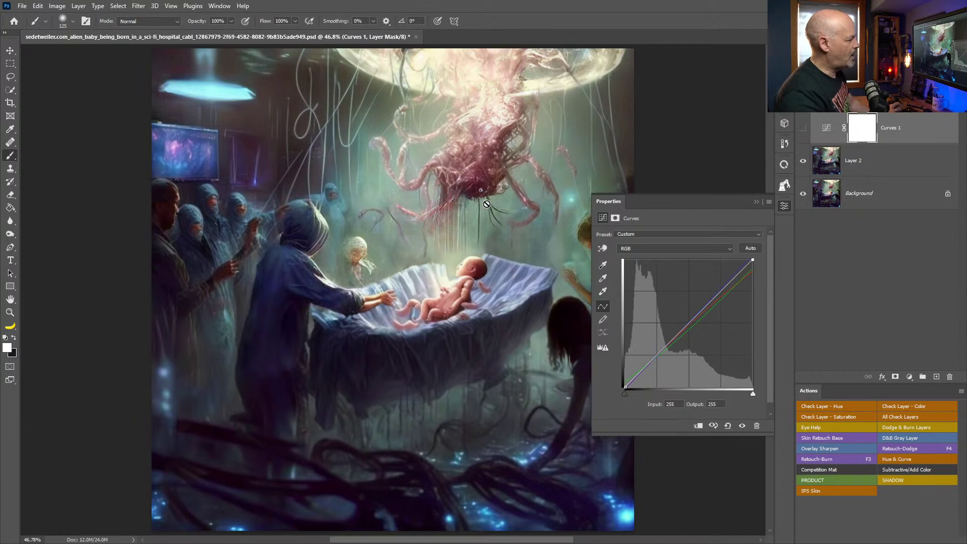
pyautogui.click(804, 130)
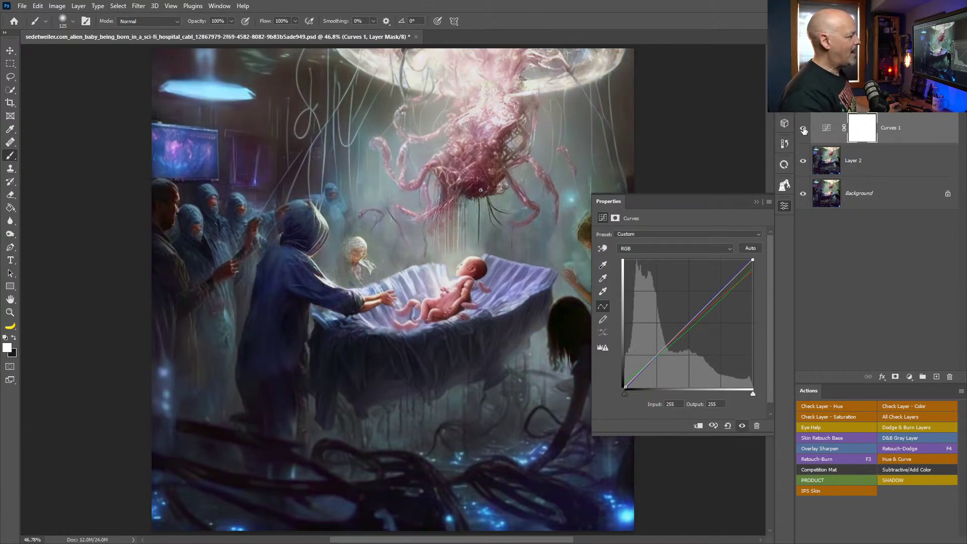
pyautogui.click(804, 129)
pyautogui.click(804, 129)
pyautogui.hotkey('ctrl', ',')
pyautogui.hotkey('ctrl', ',')
pyautogui.hotkey('ctrl', ',')
pyautogui.hotkey('ctrl', ',')
# Step: Replace the auto-corrected Curves layer with a fresh one above Layer 2 and raise its RGB black point to output 8
pyautogui.hotkey('alt', '[')
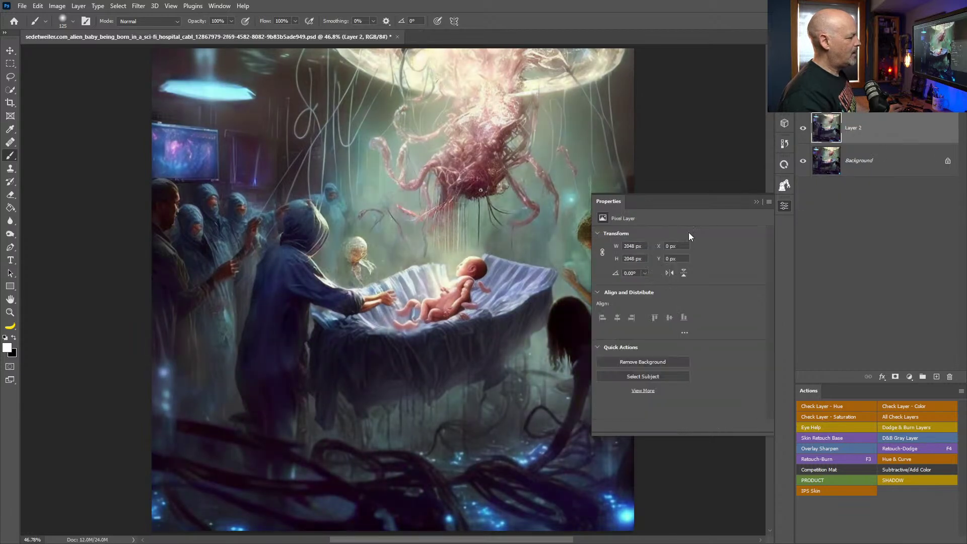
pyautogui.hotkey('alt', ']')
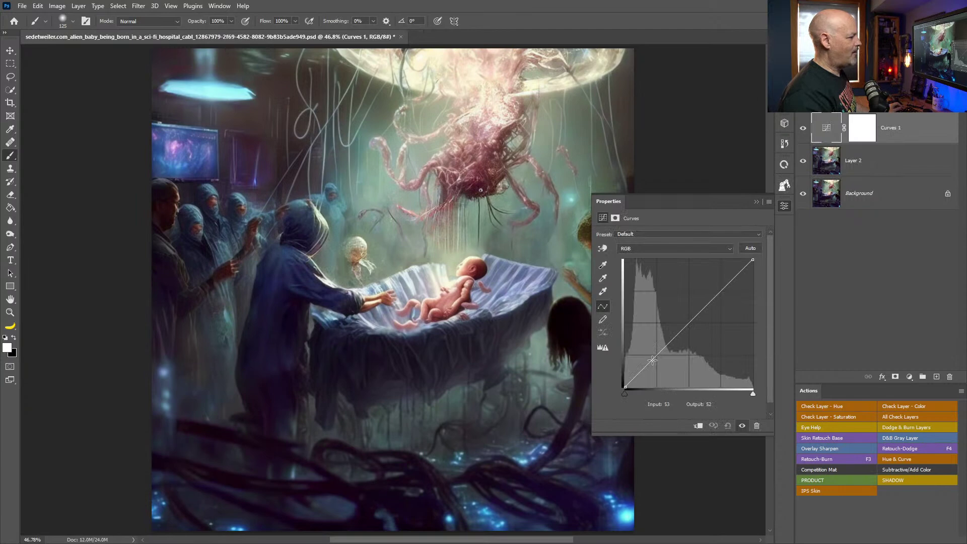
pyautogui.moveTo(690, 322); pyautogui.dragTo(690, 325)
pyautogui.moveTo(624, 386); pyautogui.dragTo(625, 383)
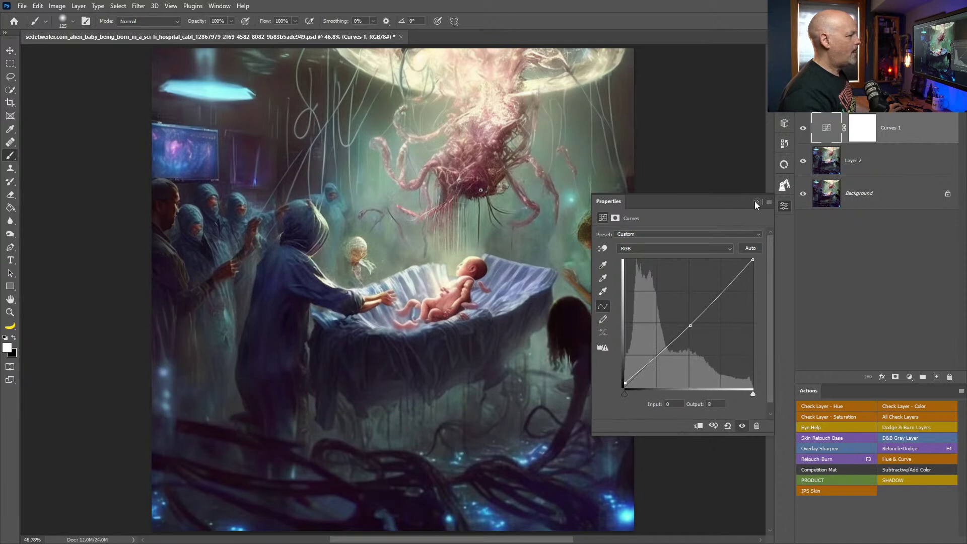
# Step: Shape the RGB curve with a highlight point at input 192, output 199 and a midtone point at input 128, output 124
pyautogui.moveTo(718, 296); pyautogui.dragTo(720, 287)
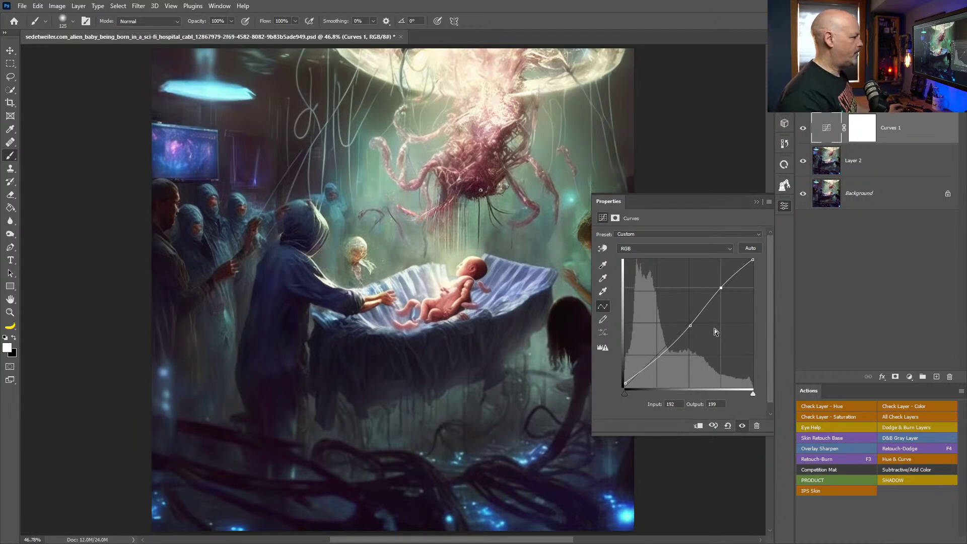
pyautogui.click(689, 326)
pyautogui.moveTo(690, 326); pyautogui.dragTo(689, 324)
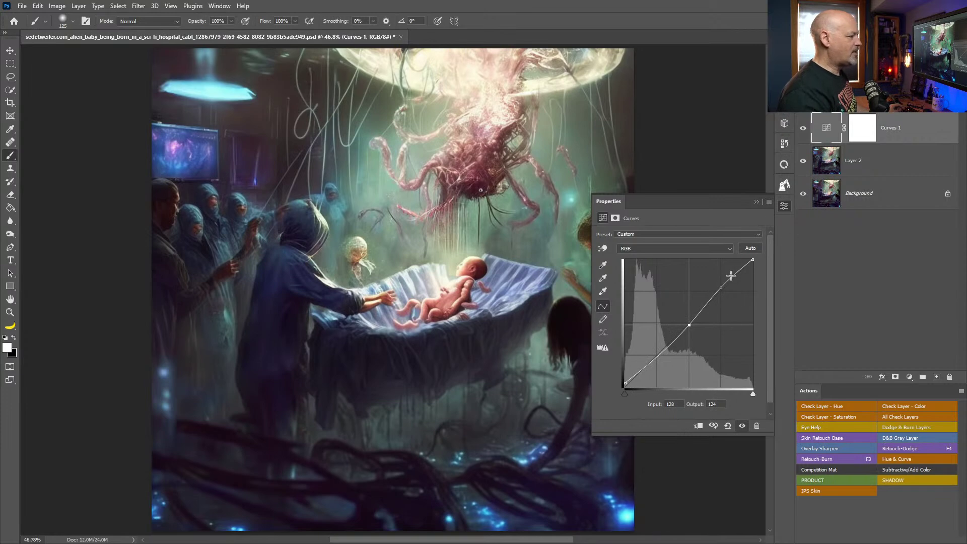
pyautogui.click(756, 202)
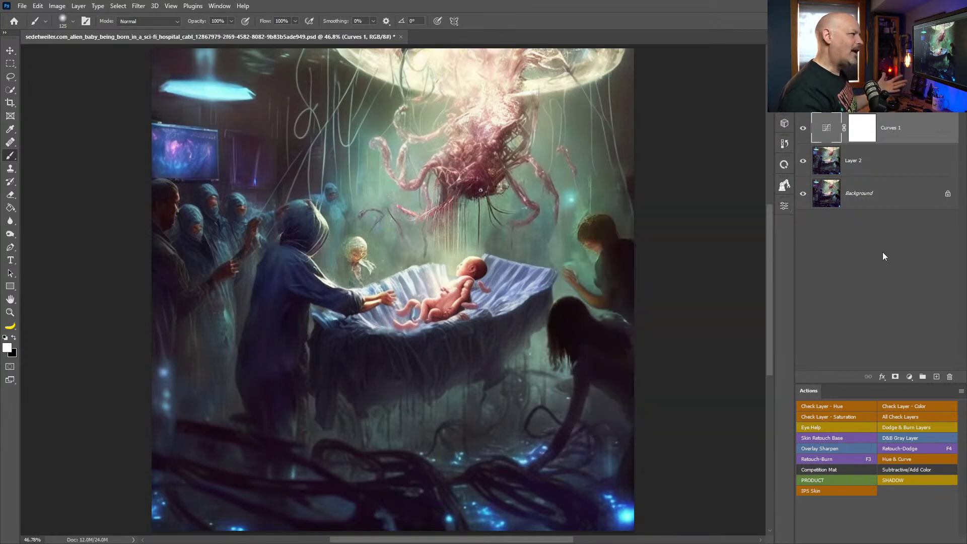
# Step: Add a Color Lookup adjustment layer above Curves 1
pyautogui.click(909, 376)
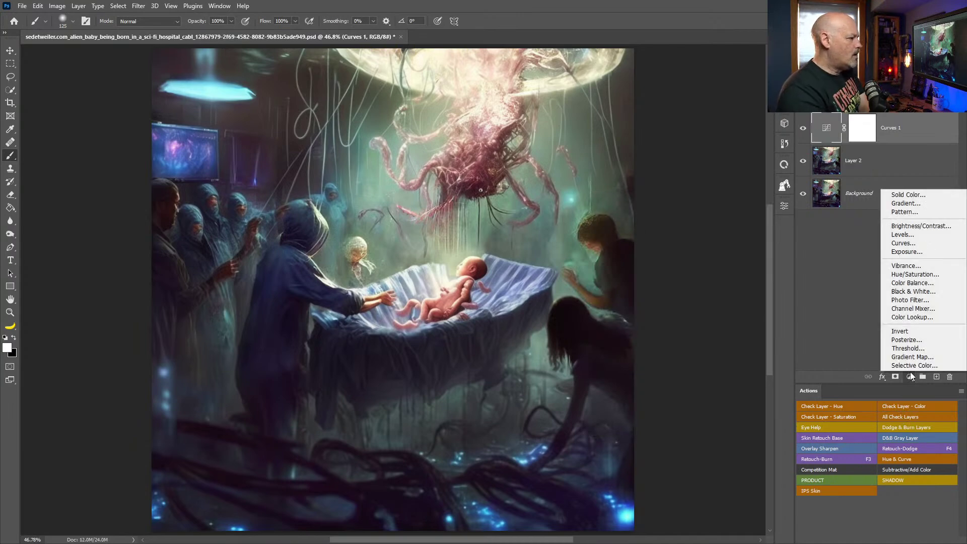
pyautogui.click(911, 316)
pyautogui.moveTo(688, 201); pyautogui.dragTo(676, 139)
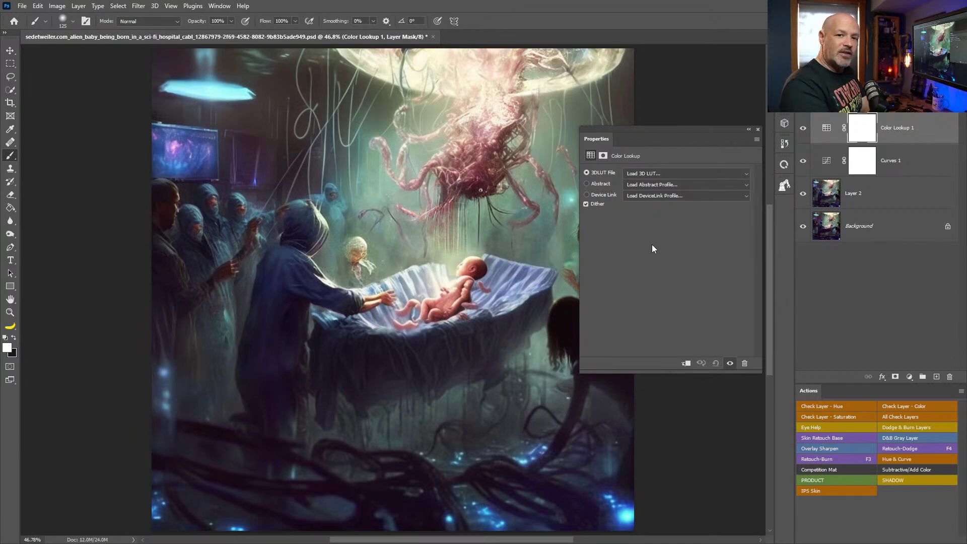
# Step: Preview the 3D LUT looks on the Color Lookup layer, starting with 2Strip.look, and settle on HorrorBlue.3DL
pyautogui.click(660, 174)
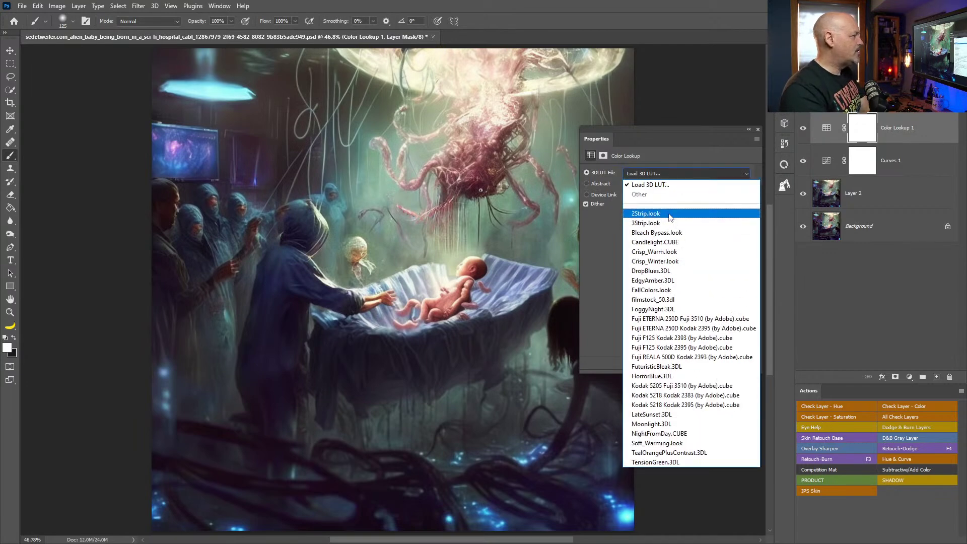
pyautogui.click(669, 216)
pyautogui.press('Down')
pyautogui.press('Down')
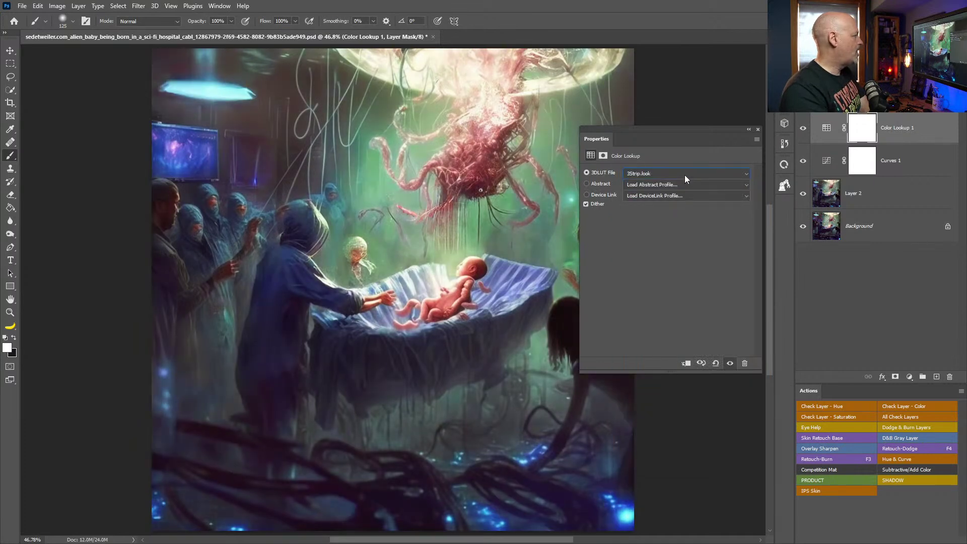
pyautogui.press('Down')
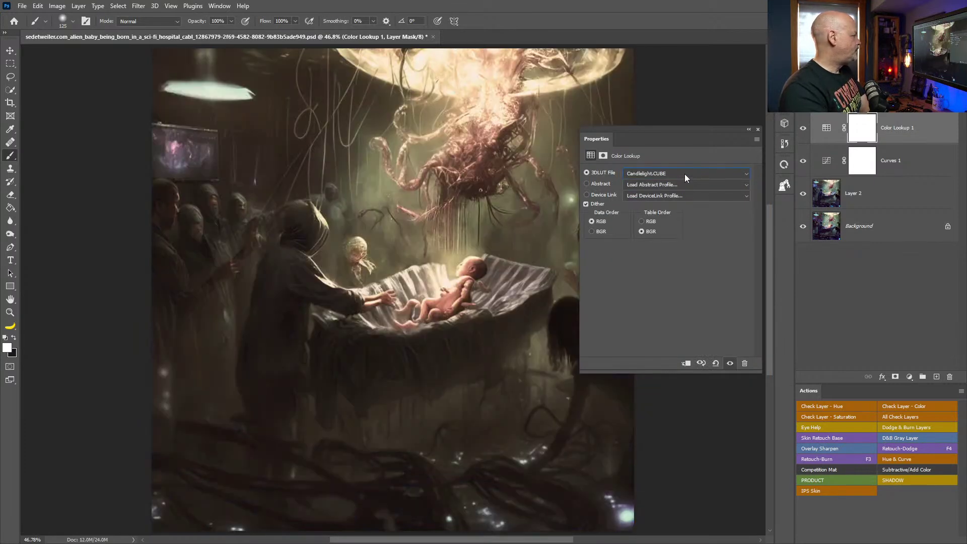
pyautogui.press('Down')
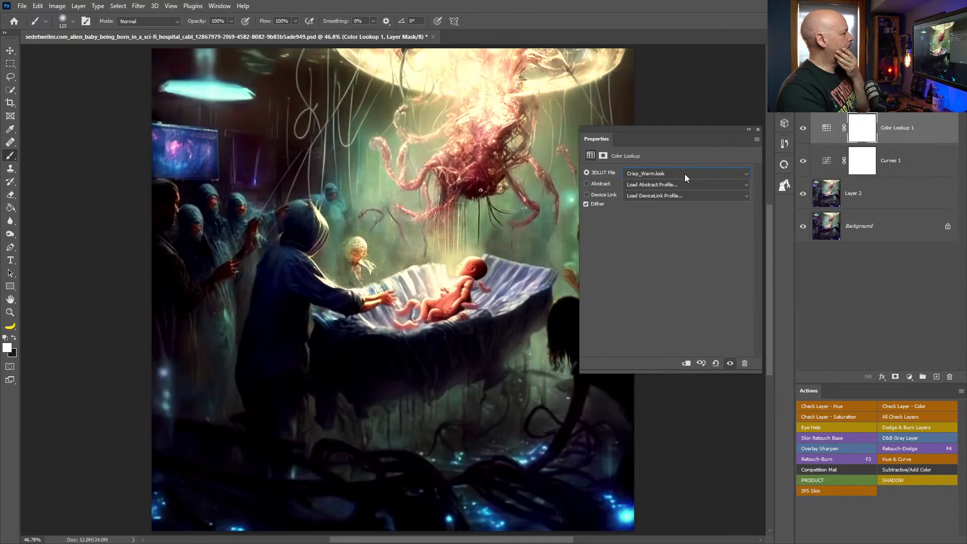
pyautogui.press('Up')
pyautogui.press('Down')
pyautogui.press('Down')
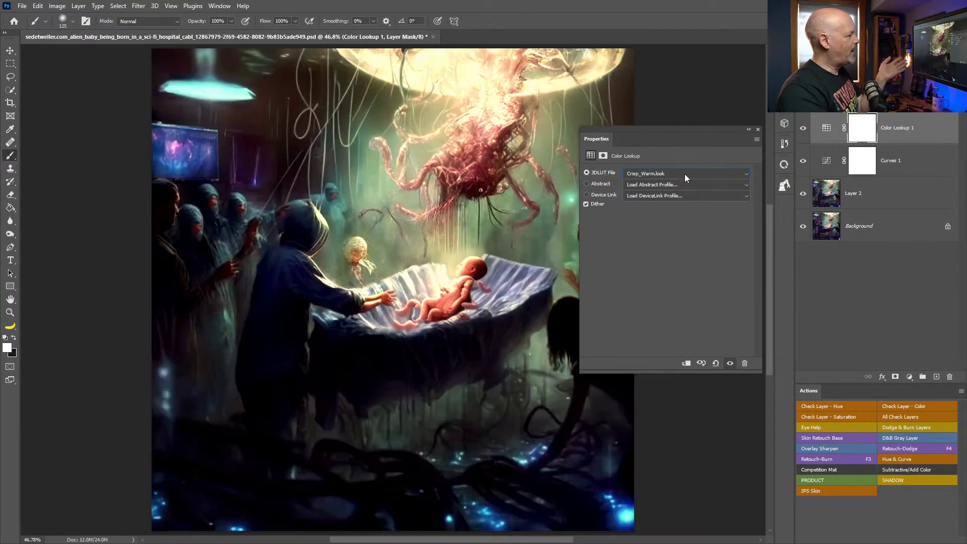
pyautogui.press('Down')
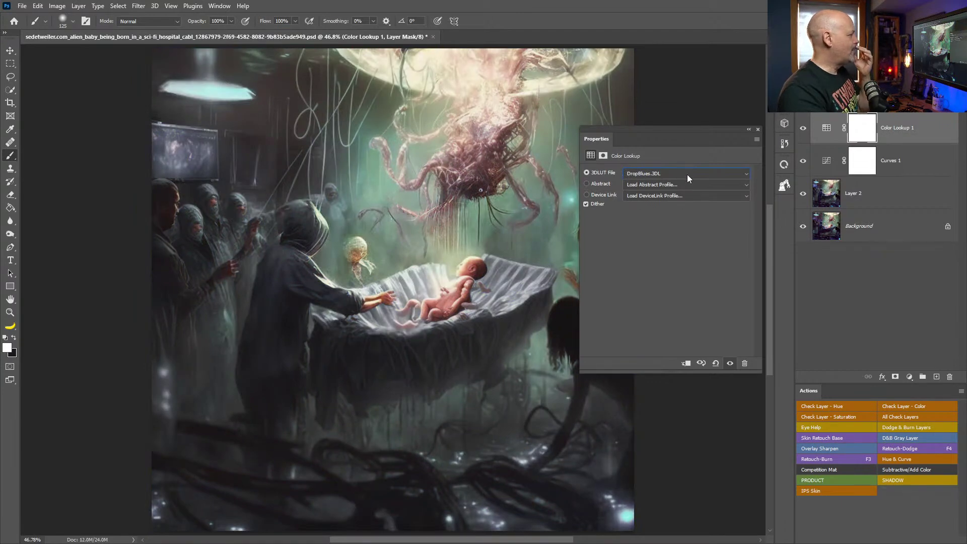
pyautogui.press('Down')
pyautogui.press('Down')
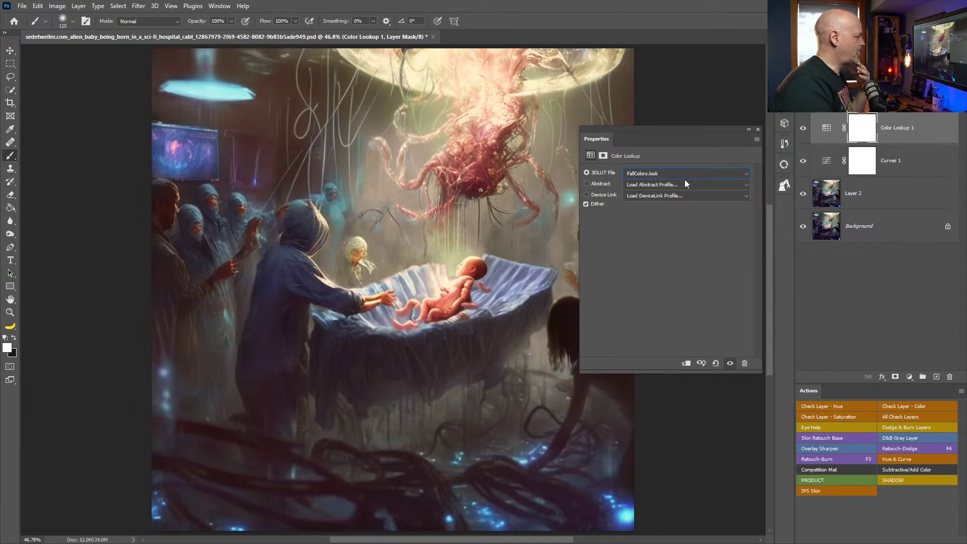
pyautogui.press('Down')
pyautogui.press('Down')
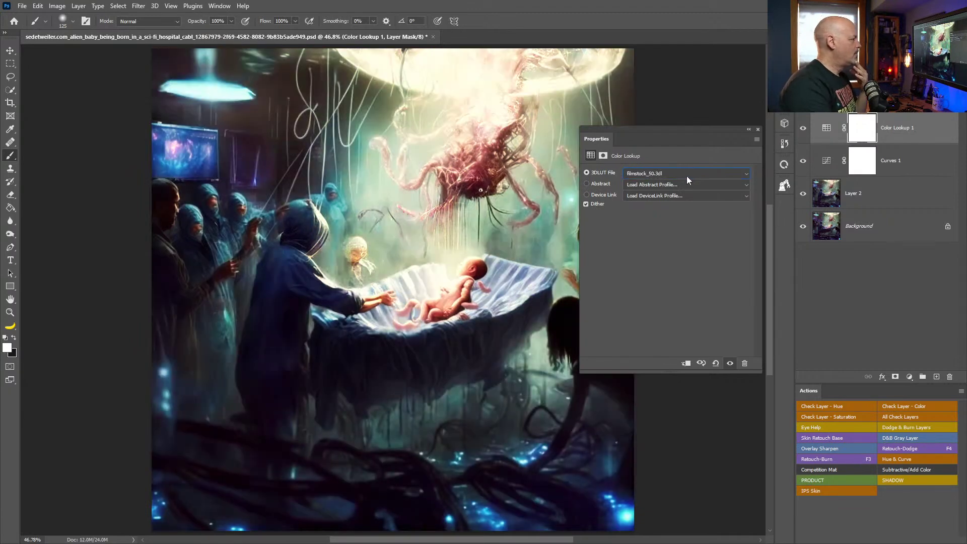
pyautogui.press('Down')
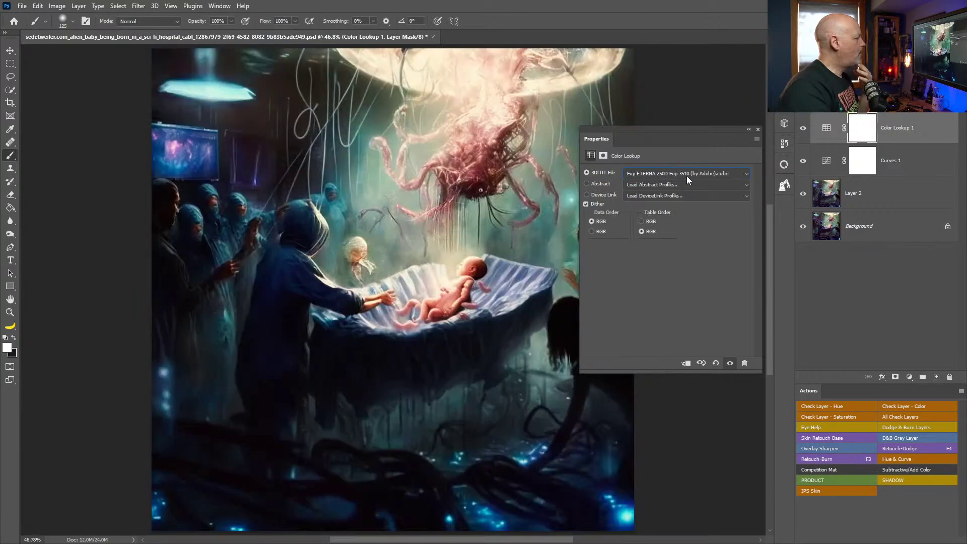
pyautogui.press('Down')
pyautogui.press('Down')
pyautogui.press('Down')
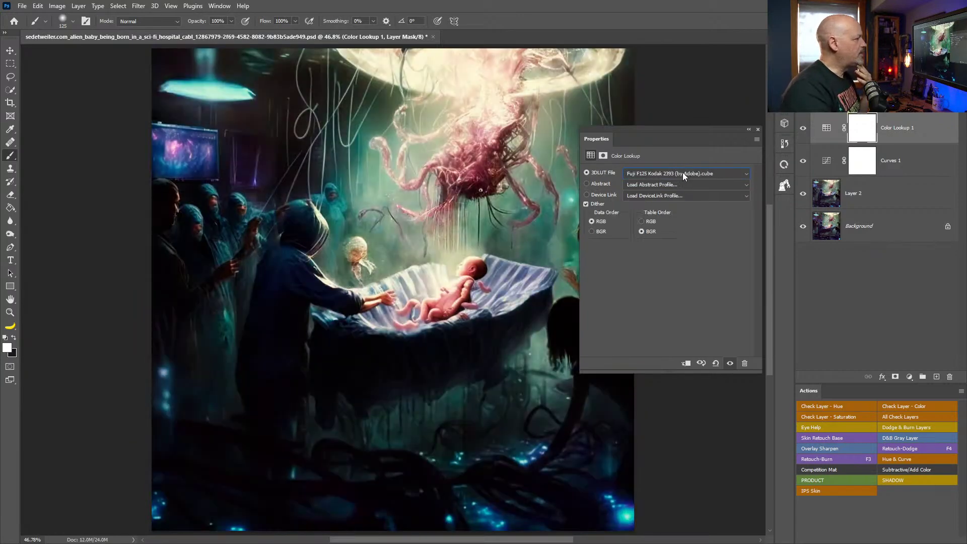
pyautogui.press('Down')
pyautogui.press('Down')
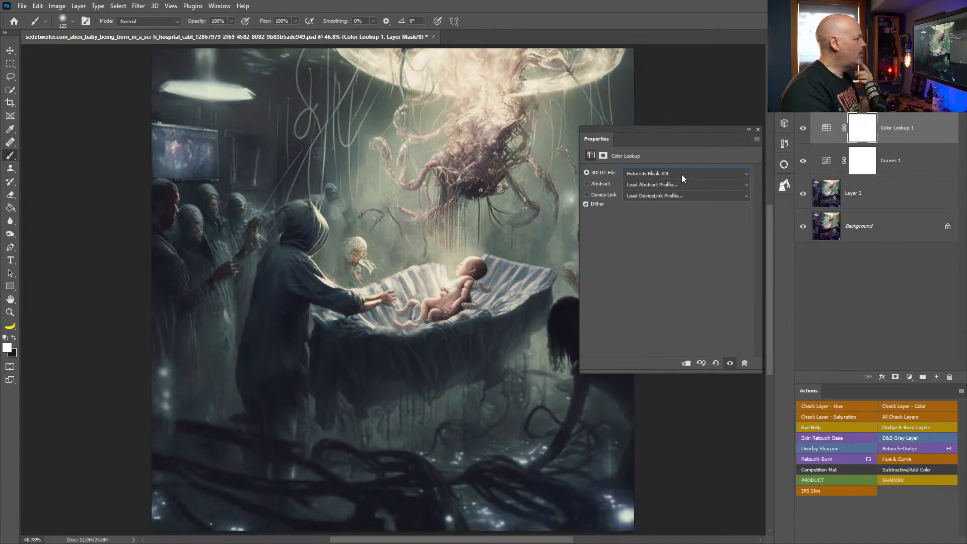
pyautogui.press('Down')
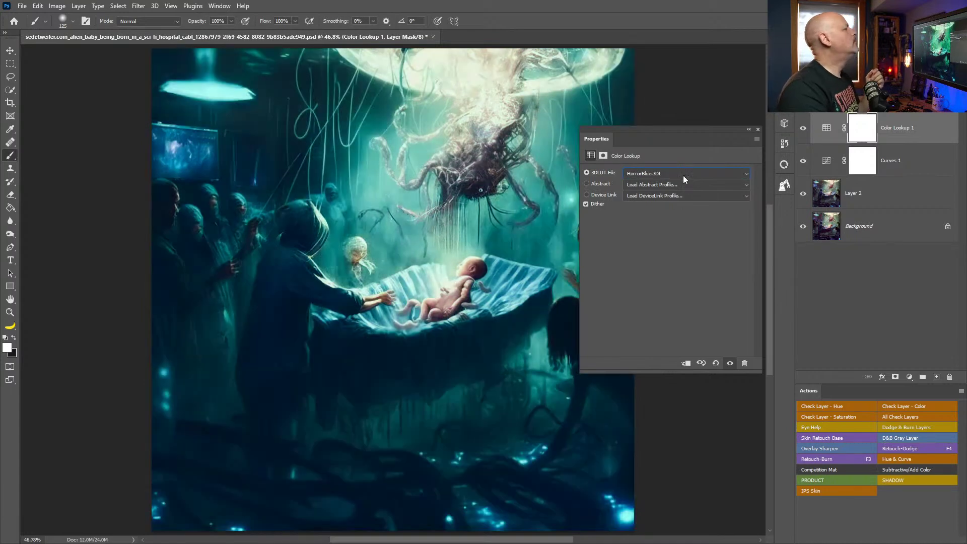
pyautogui.press('Up')
pyautogui.press('Down')
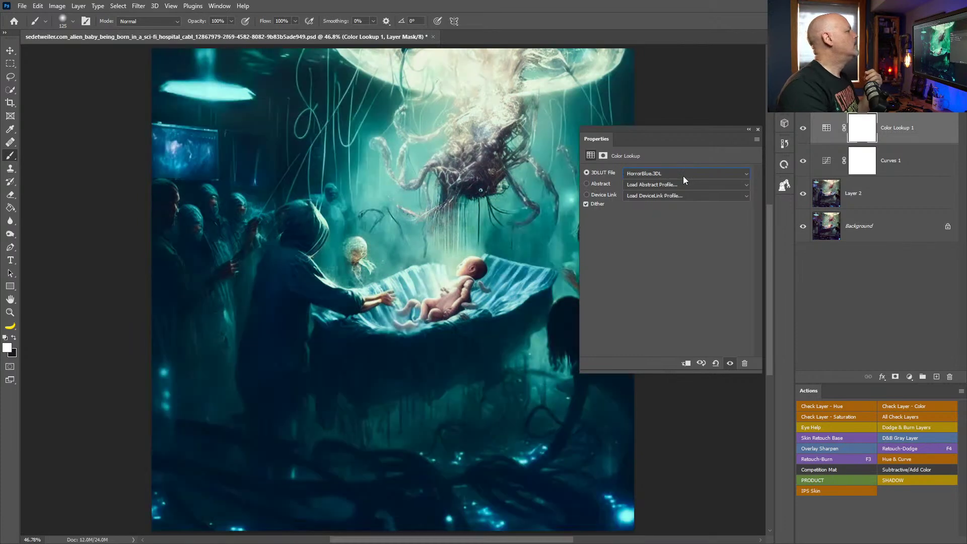
pyautogui.click(784, 103)
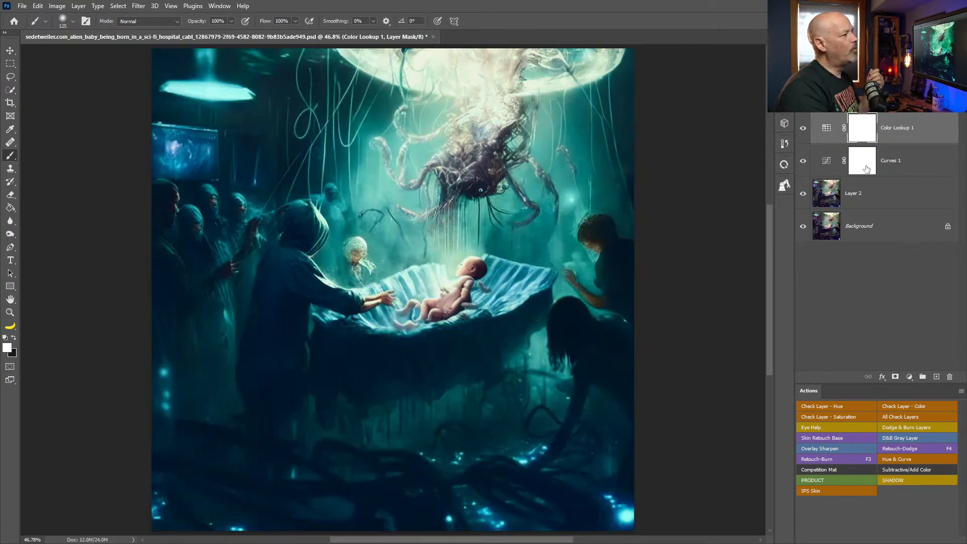
# Step: Tone down the Color Lookup effect and compare the graded image with the Background layer alone
pyautogui.press('Up')
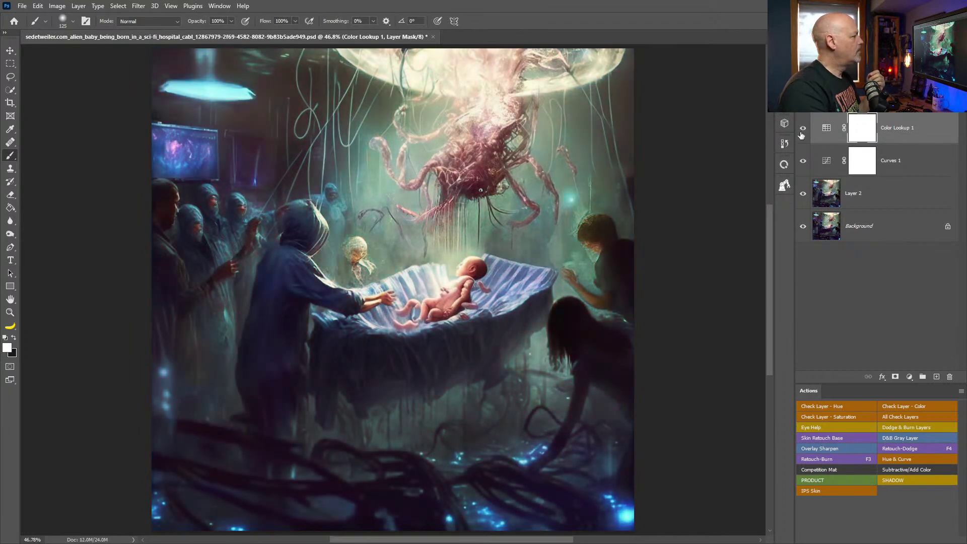
pyautogui.hotkey('ctrl', ',')
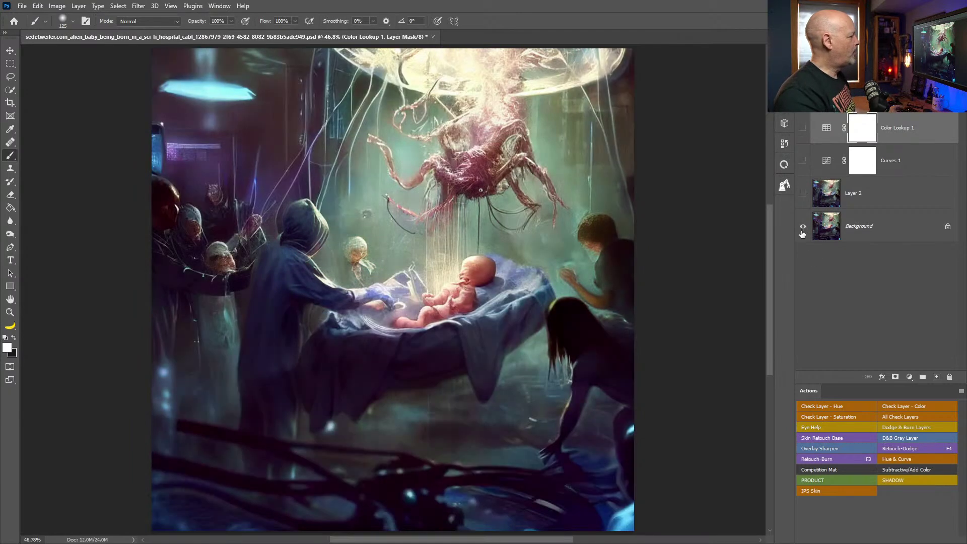
pyautogui.hotkey('ctrl', ',')
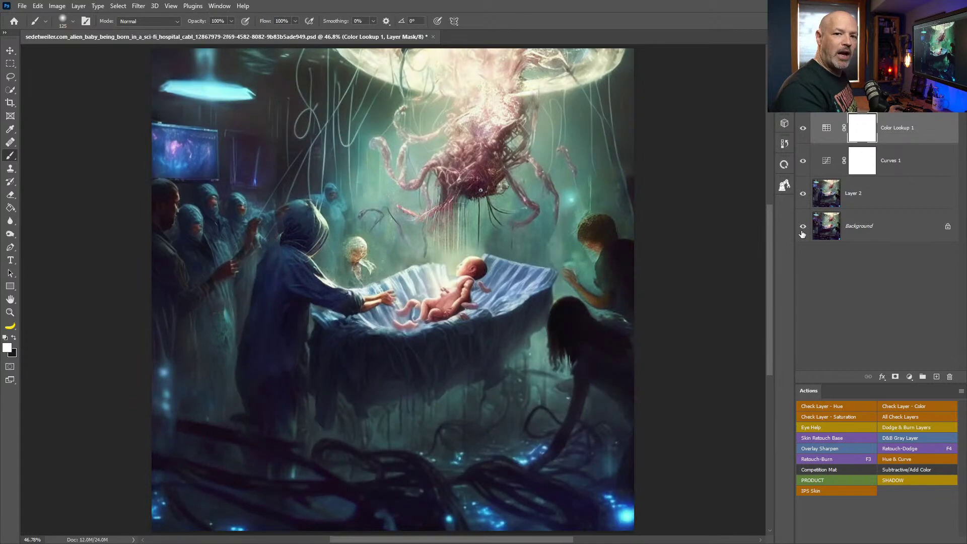
# Step: Save the document, and set the Color Lookup 1 layer's 3D LUT to Candlelight.CUBE after trying 2Strip.look and Bleach Bypass.look
pyautogui.hotkey('ctrl', 's')
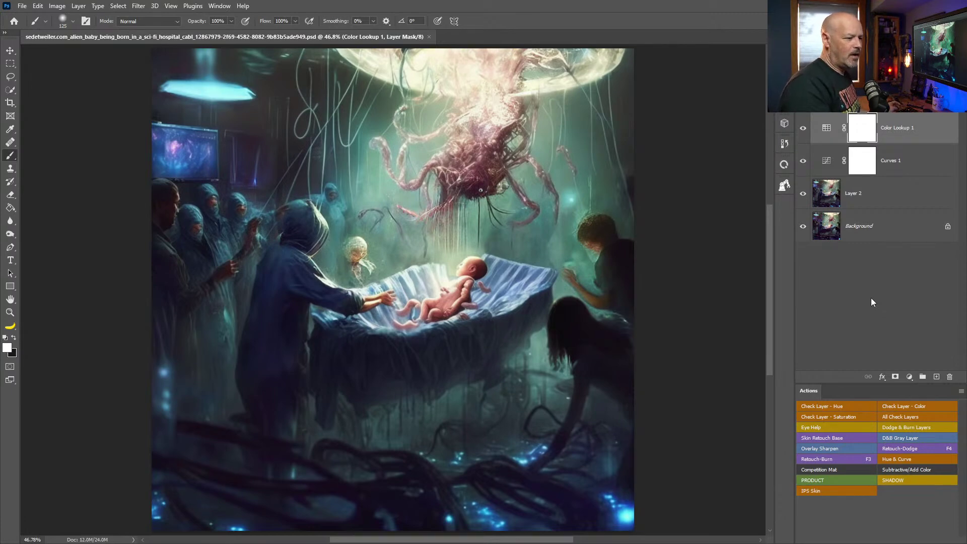
pyautogui.doubleClick(828, 128)
pyautogui.click(684, 173)
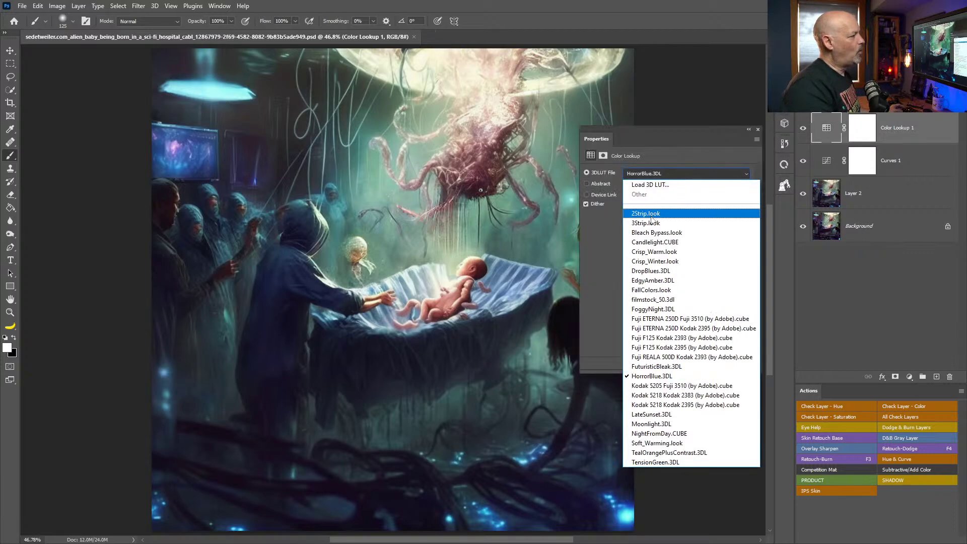
pyautogui.click(669, 212)
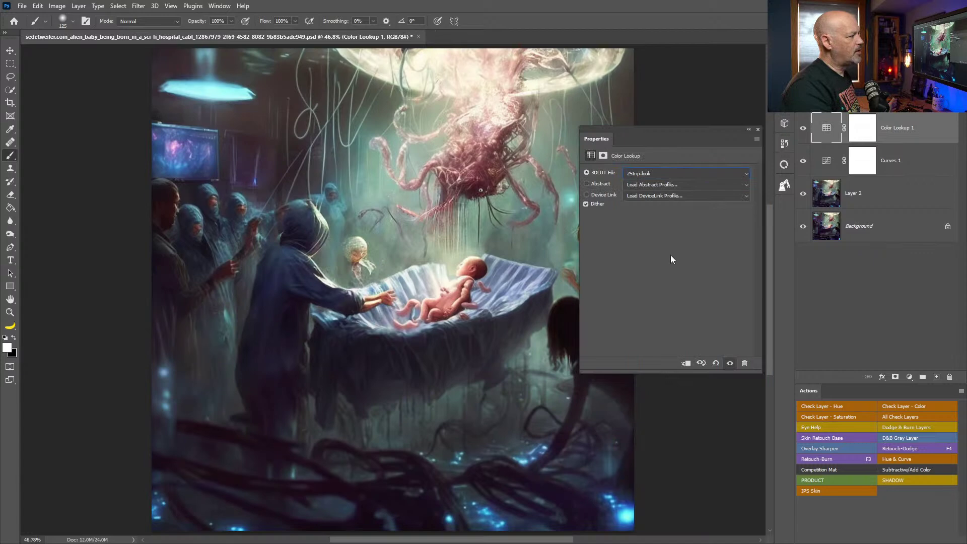
pyautogui.press('Down')
pyautogui.press('Down')
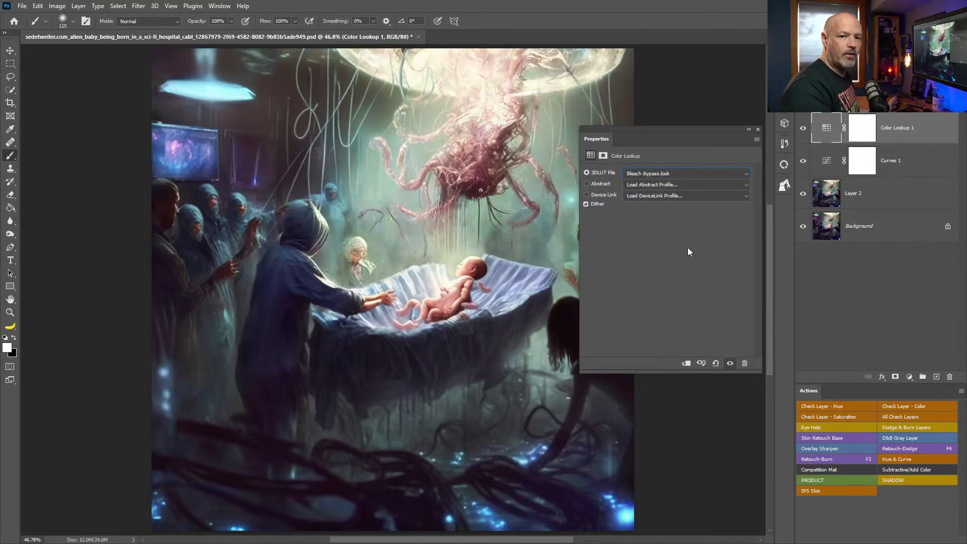
pyautogui.press('Down')
pyautogui.press('Down')
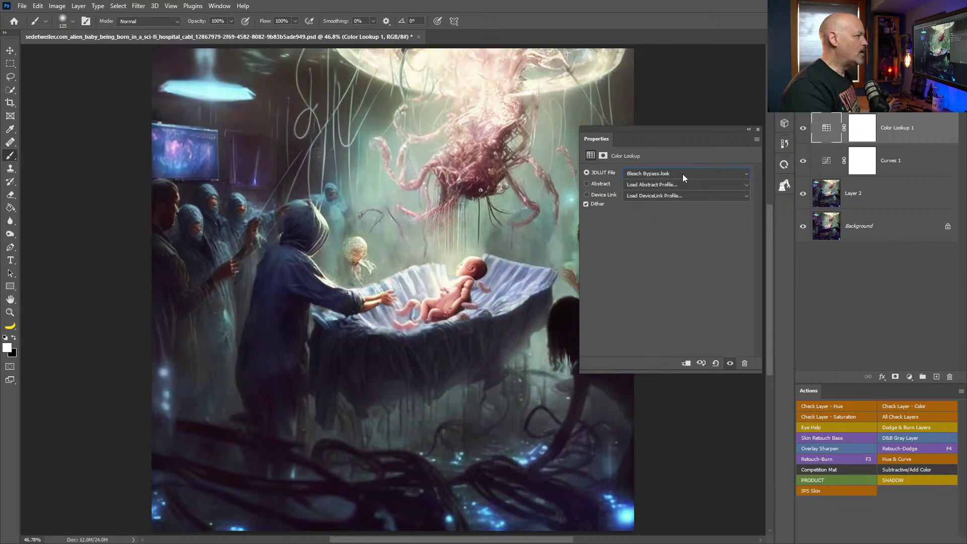
pyautogui.press('Up')
pyautogui.press('Down')
pyautogui.press('Up')
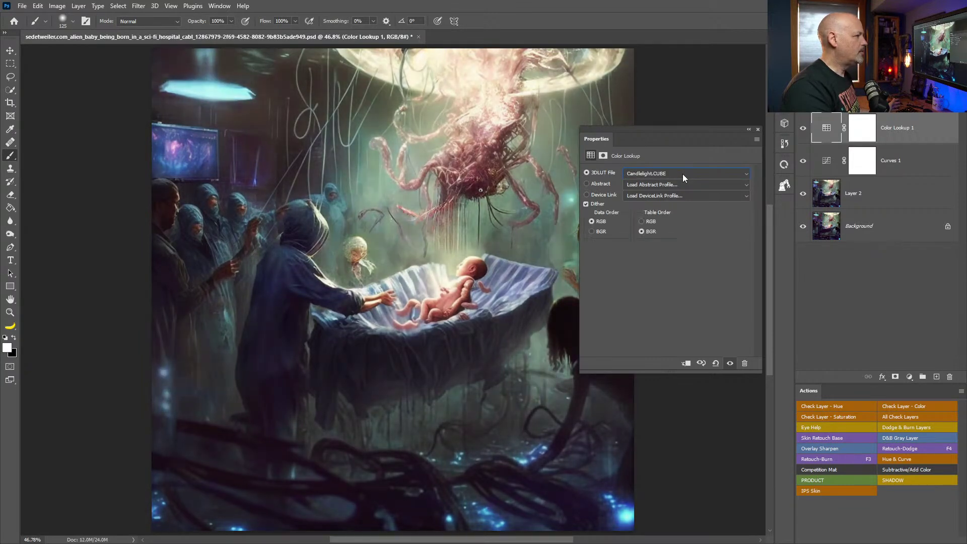
pyautogui.click(757, 131)
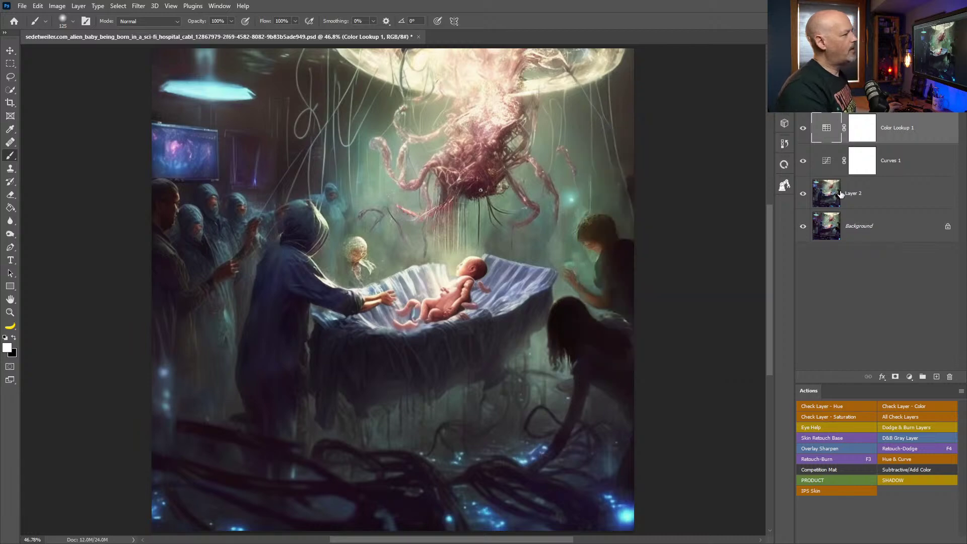
# Step: Compare the image with the Color Lookup 1 layer hidden and shown, and save the document
pyautogui.click(804, 130)
pyautogui.click(805, 131)
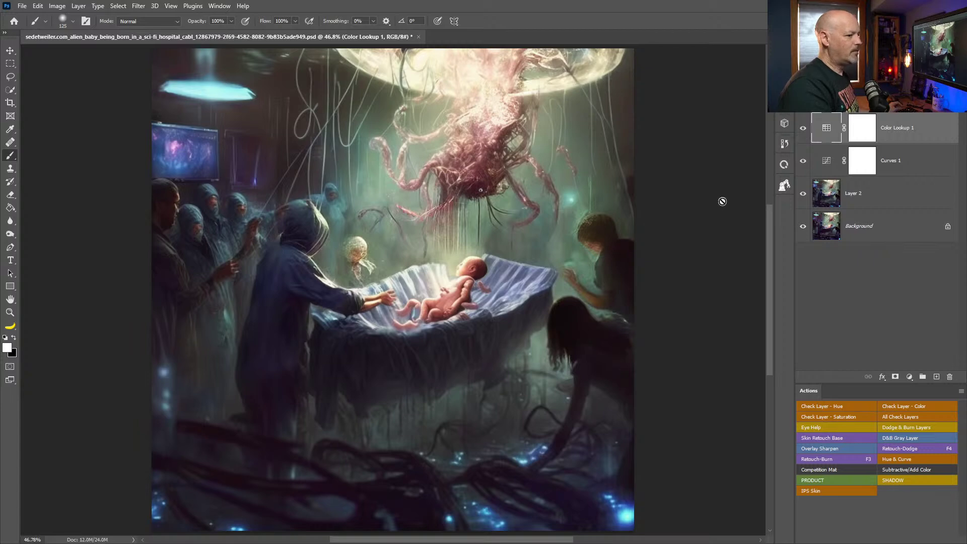
pyautogui.hotkey('ctrl', 's')
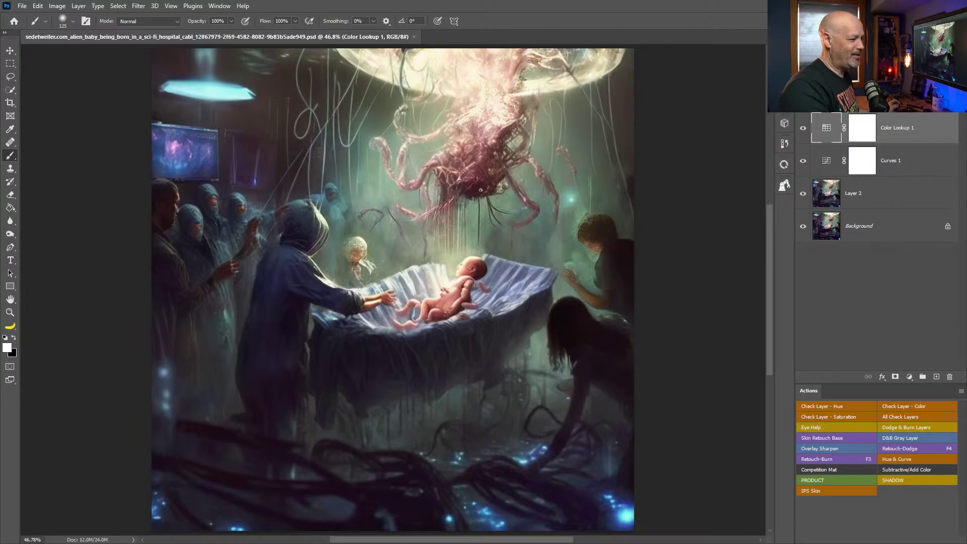
# Step: Switch to the Midjourney Bot conversation in Discord
pyautogui.hotkey('alt', 'Tab')
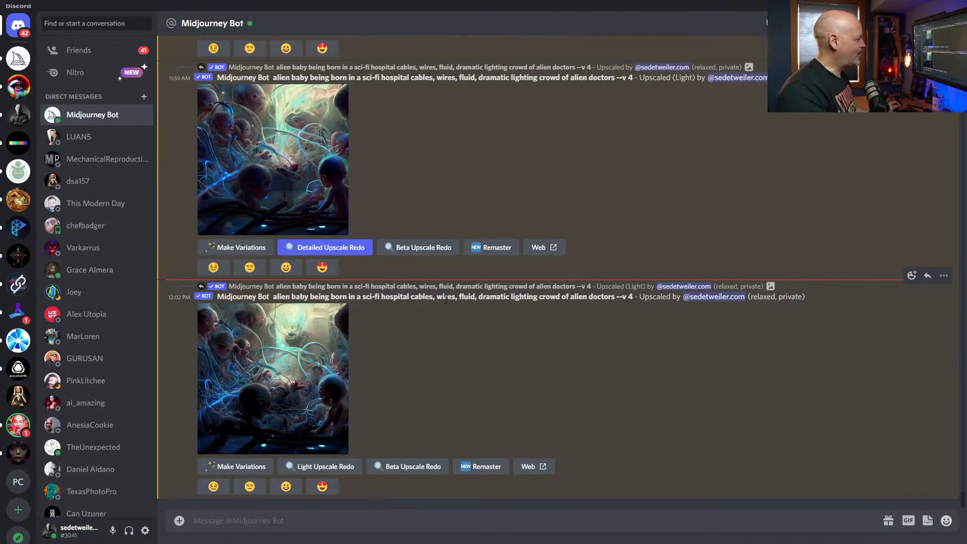